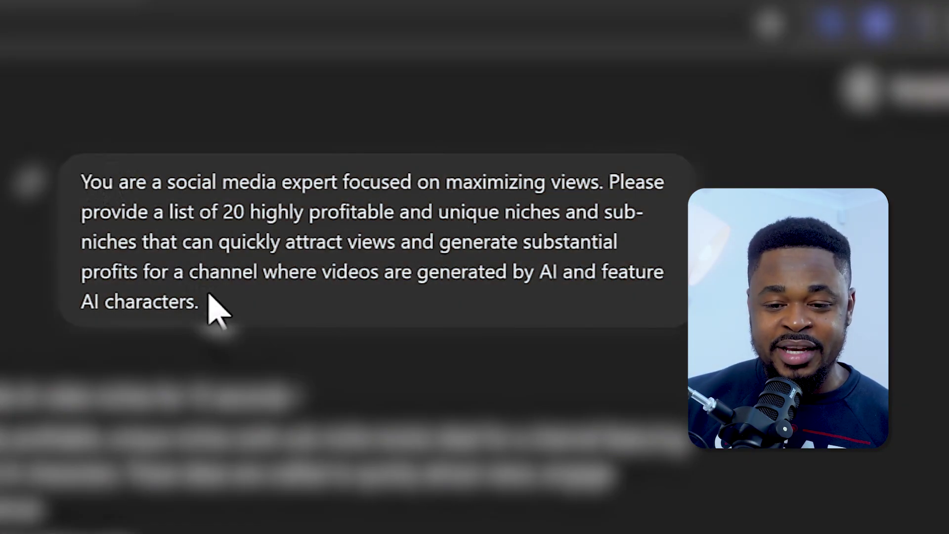
Step: Review the ChatGPT prompt asking for 20 profitable niches and read through the generated list of niches and sub-niches
{"action": "left_click_drag", "start_coordinate": [226, 307], "coordinate": [110, 214]}
{"action": "left_click", "coordinate": [417, 365]}
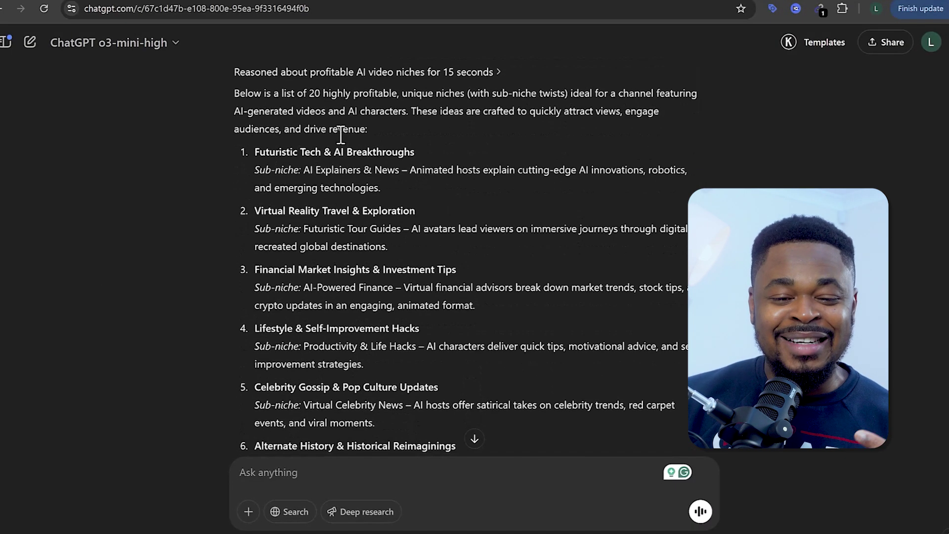
{"action": "scroll", "coordinate": [513, 238], "scroll_direction": "down", "scroll_amount": 8}
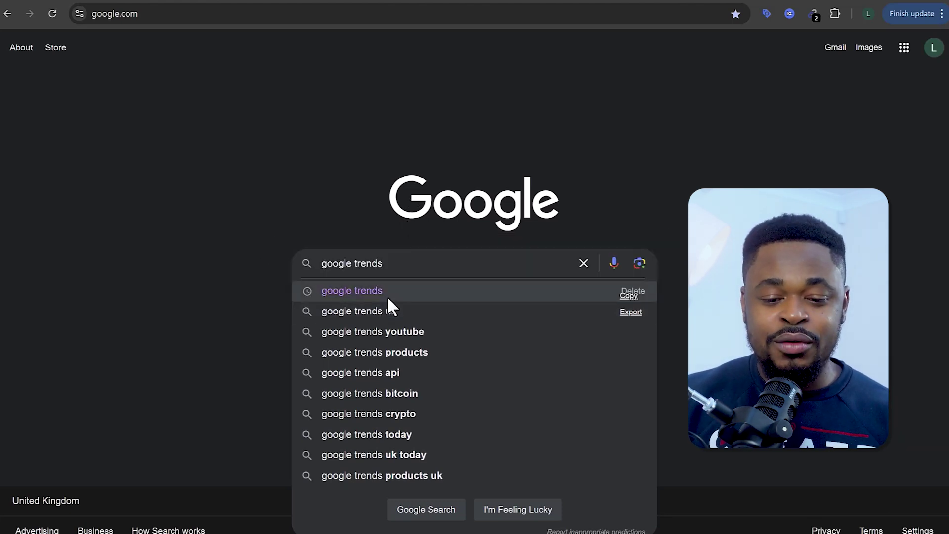
Step: Search Google for "google trends", open the Google Trends site and go to its Explore page
{"action": "key", "text": "Escape"}
{"action": "left_click", "coordinate": [388, 297]}
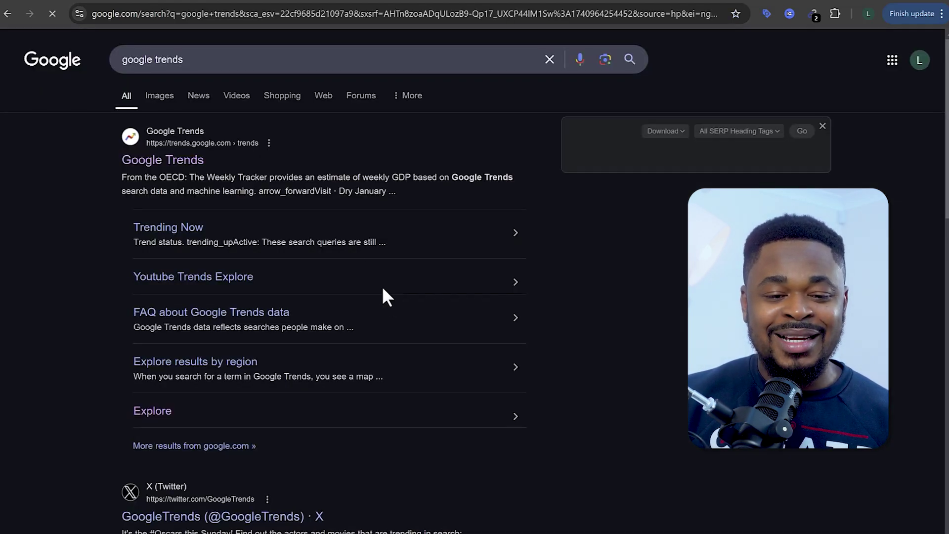
{"action": "left_click", "coordinate": [178, 172]}
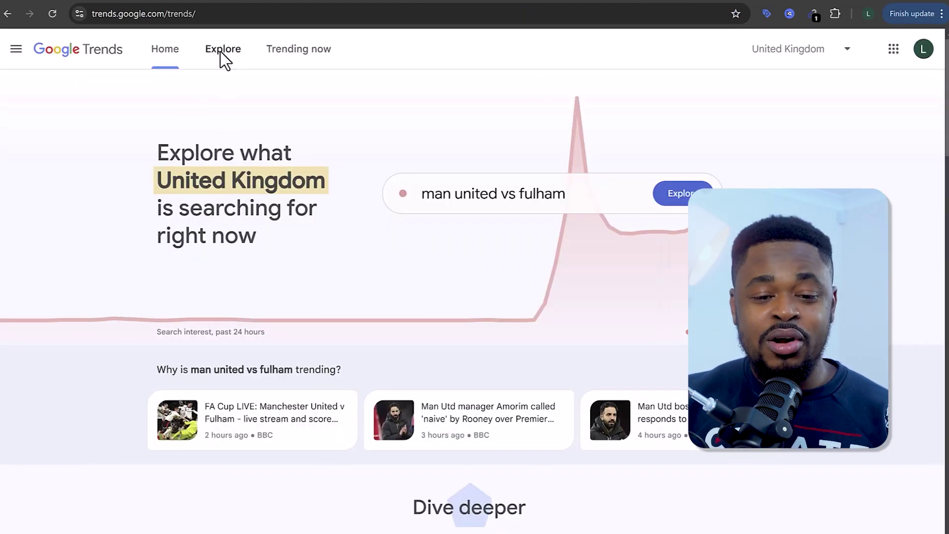
{"action": "left_click", "coordinate": [223, 51]}
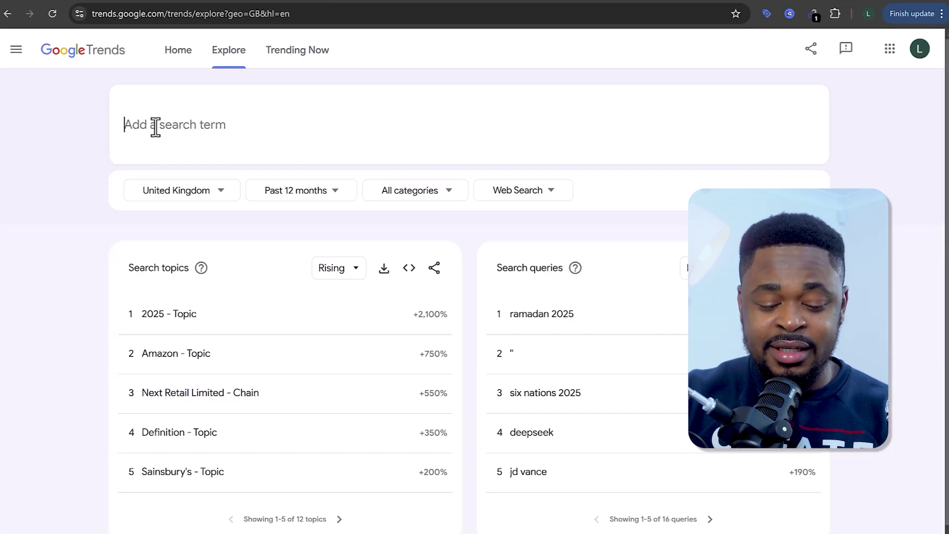
Step: Explore search interest for the term "history of"
{"action": "type", "text": "history"}
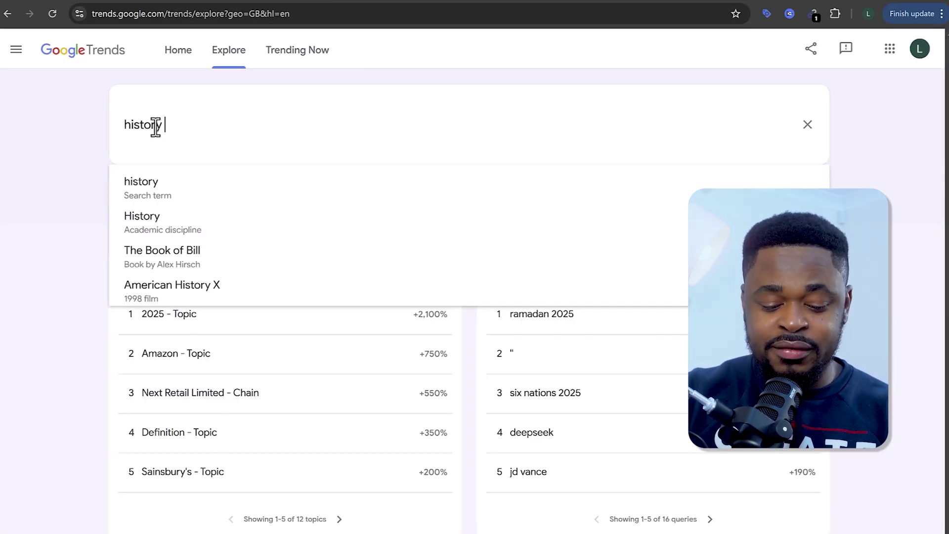
{"action": "type", "text": " of"}
{"action": "left_click", "coordinate": [162, 200]}
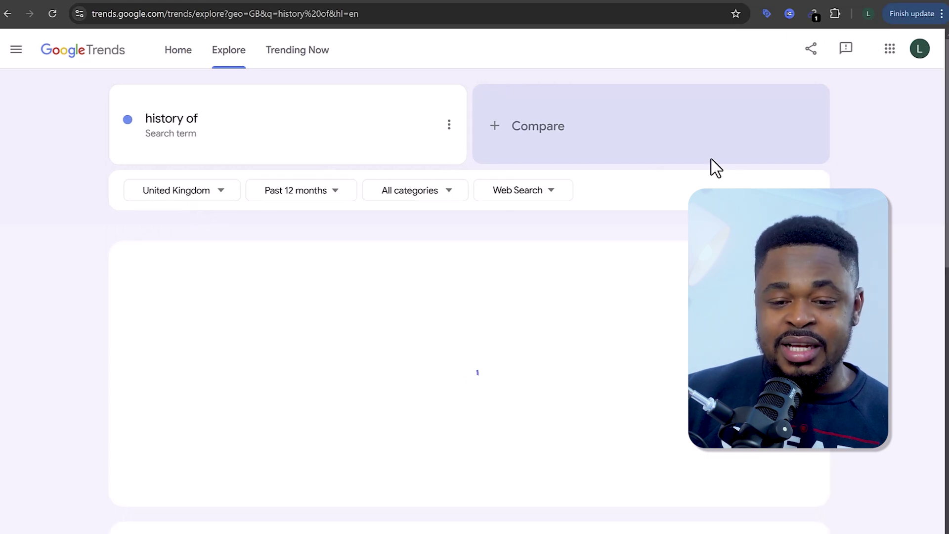
Step: Set the trend filters to Worldwide and the past 90 days
{"action": "left_click", "coordinate": [211, 191]}
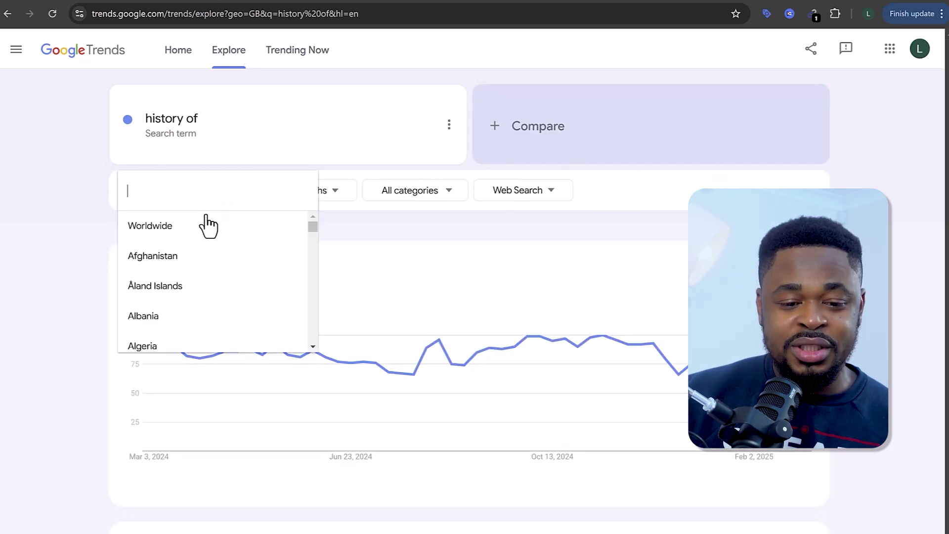
{"action": "left_click", "coordinate": [204, 244]}
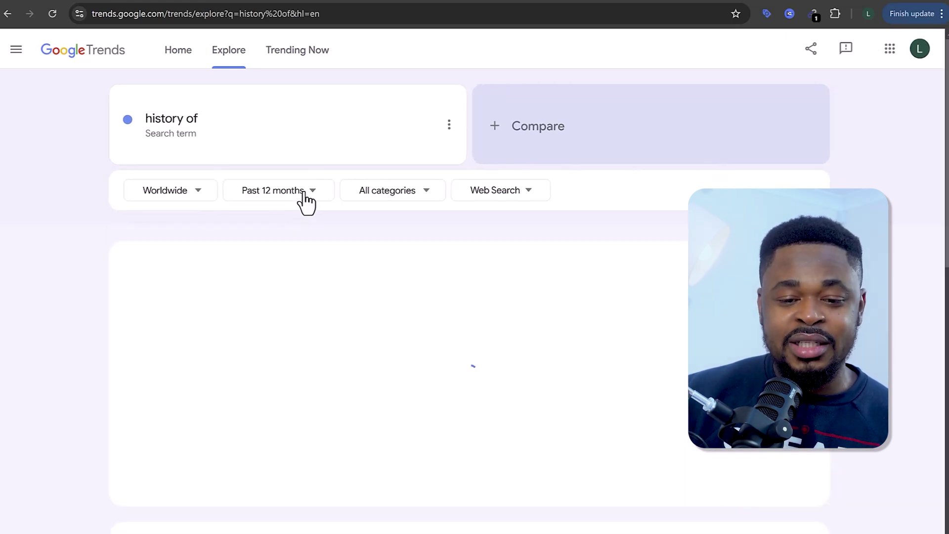
{"action": "left_click", "coordinate": [304, 193]}
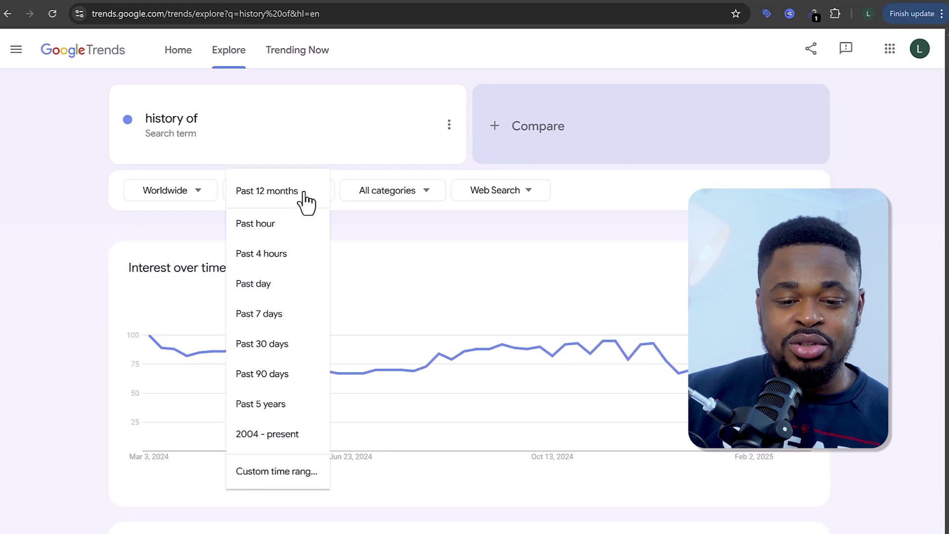
{"action": "left_click", "coordinate": [278, 374]}
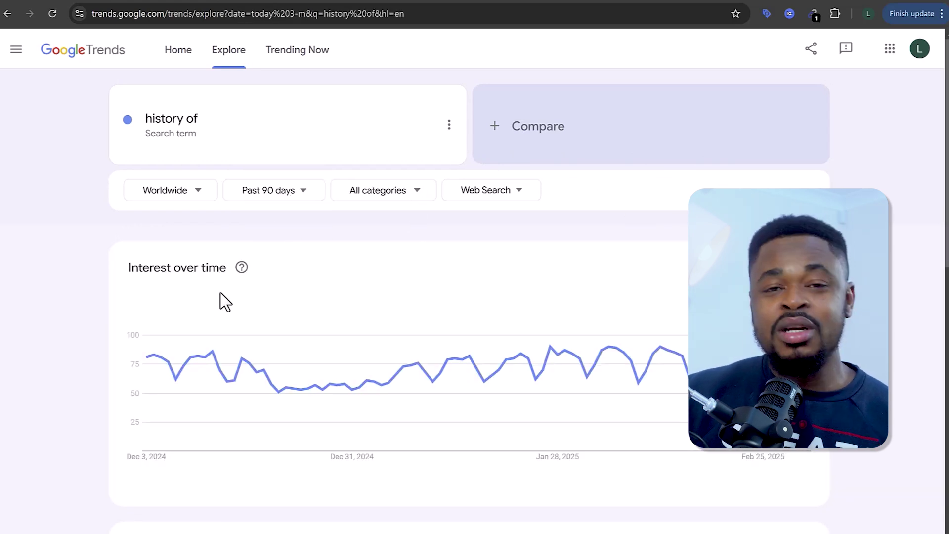
Step: Examine the rising related queries for "history of" across several result pages to find video topics
{"action": "scroll", "coordinate": [469, 247], "scroll_direction": "down", "scroll_amount": 5}
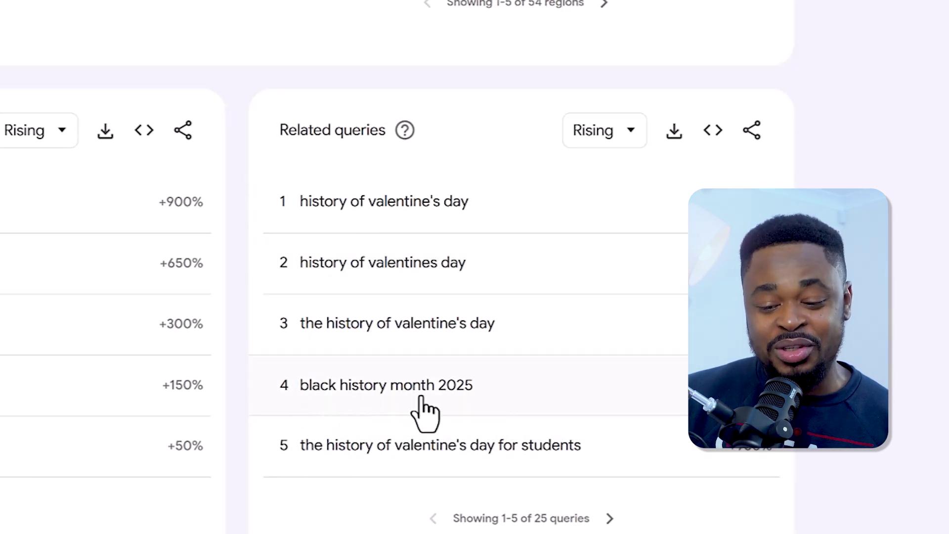
{"action": "left_click", "coordinate": [611, 519]}
{"action": "left_click", "coordinate": [611, 520]}
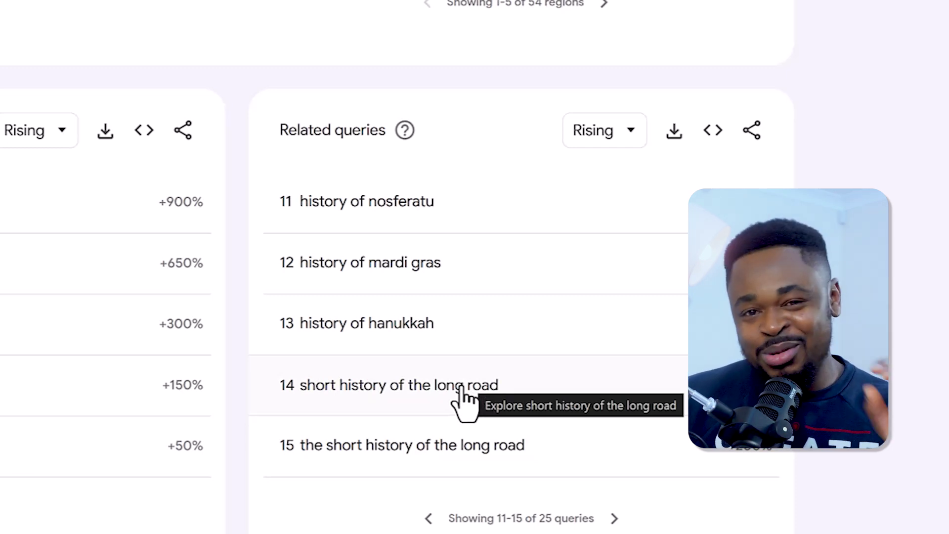
{"action": "left_click", "coordinate": [434, 523]}
{"action": "left_click", "coordinate": [434, 523]}
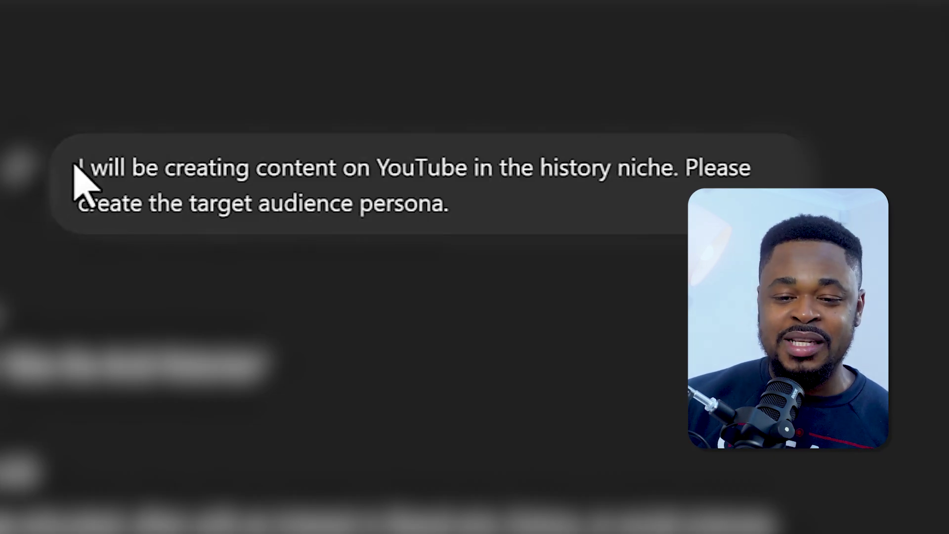
Step: Switch to ChatGPT and review the history-niche audience prompt and the persona's demographics, motivations, goals and pain points
{"action": "left_click_drag", "start_coordinate": [74, 165], "coordinate": [461, 199]}
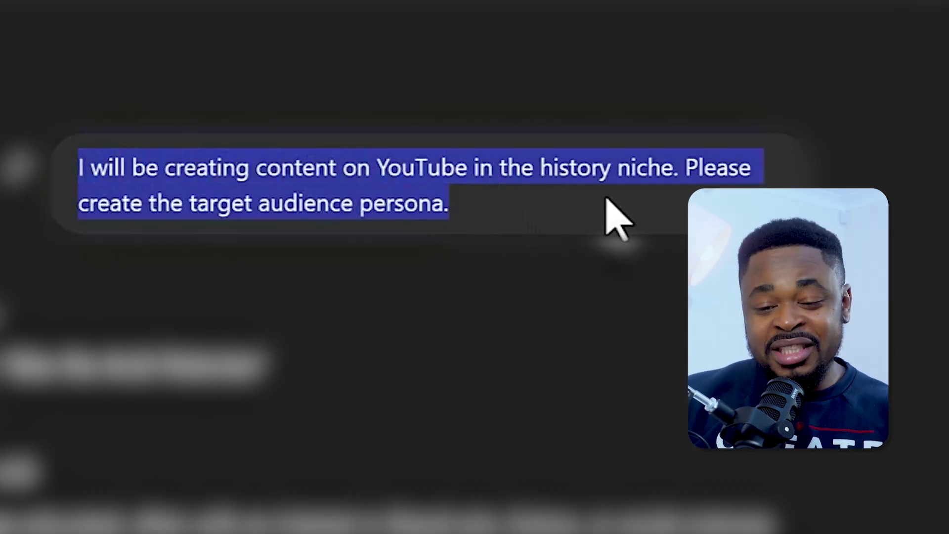
{"action": "left_click", "coordinate": [479, 210]}
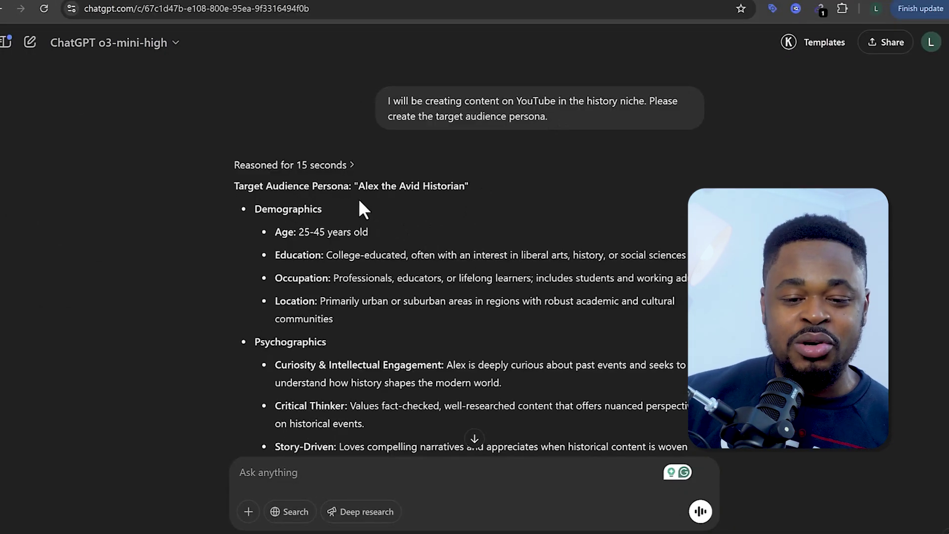
{"action": "scroll", "coordinate": [244, 186], "scroll_direction": "down", "scroll_amount": 1}
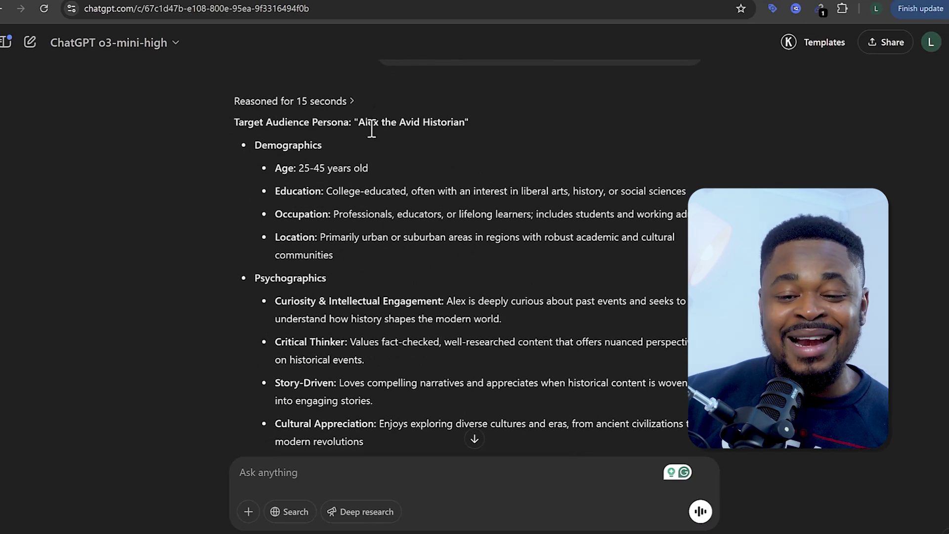
{"action": "left_click_drag", "start_coordinate": [362, 127], "coordinate": [446, 123]}
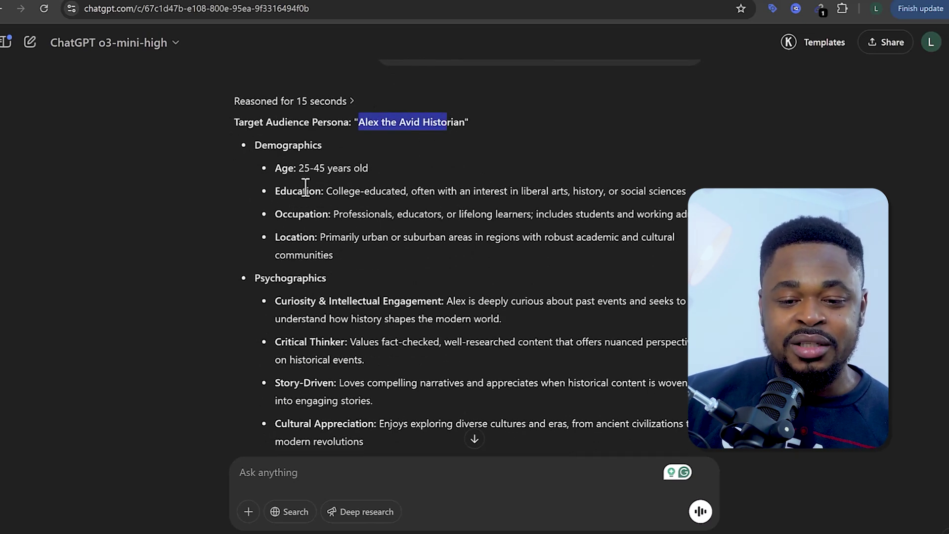
{"action": "left_click_drag", "start_coordinate": [285, 170], "coordinate": [334, 168]}
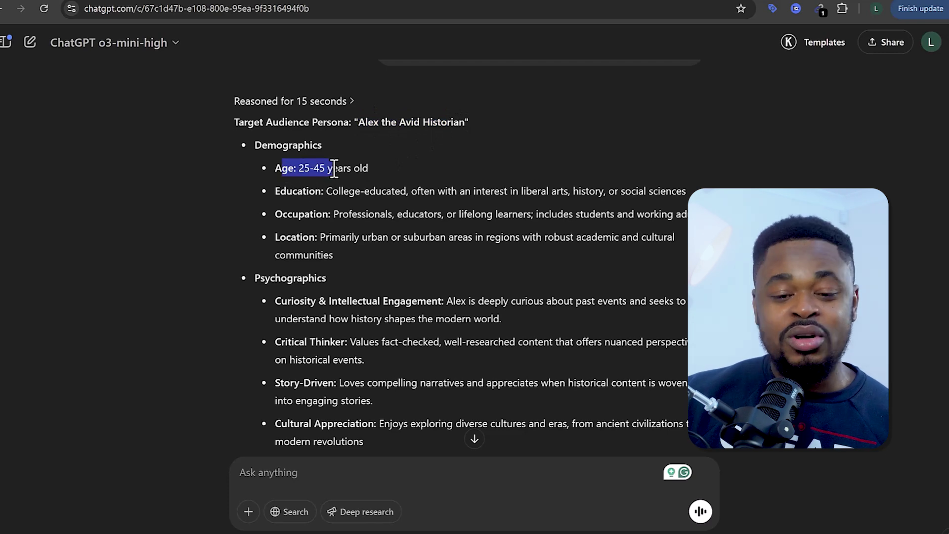
{"action": "scroll", "coordinate": [337, 183], "scroll_direction": "down", "scroll_amount": 7}
{"action": "left_click_drag", "start_coordinate": [299, 163], "coordinate": [348, 163]}
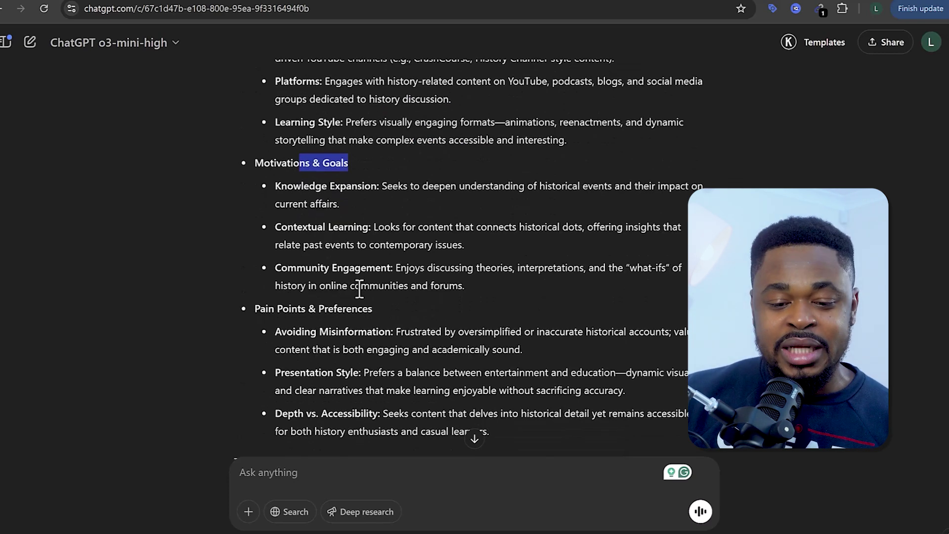
{"action": "scroll", "coordinate": [357, 287], "scroll_direction": "down", "scroll_amount": 1}
{"action": "left_click", "coordinate": [299, 247]}
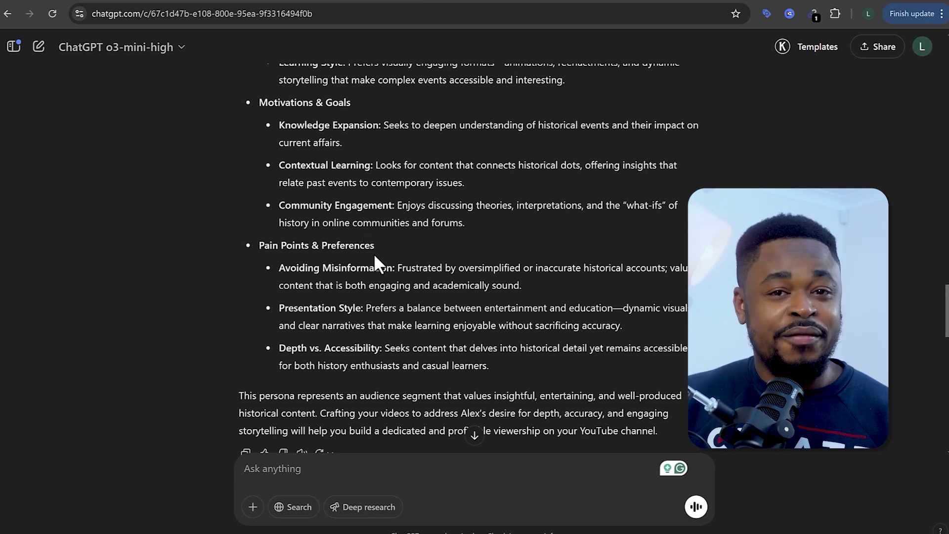
Step: Examine the "History of Valentine" script prompt, including its target persona, audience attention and simple language instructions
{"action": "scroll", "coordinate": [453, 253], "scroll_direction": "down", "scroll_amount": 5}
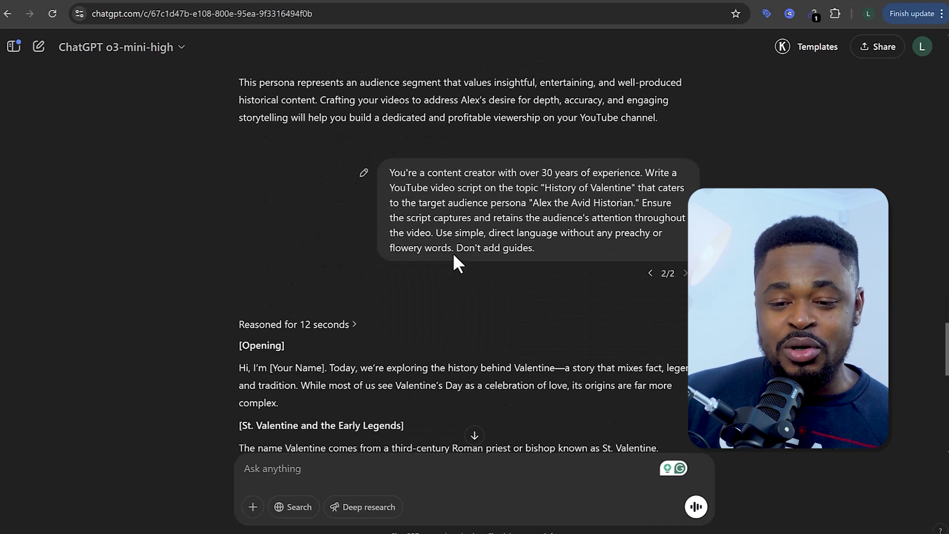
{"action": "scroll", "coordinate": [453, 253], "scroll_direction": "up", "scroll_amount": 1}
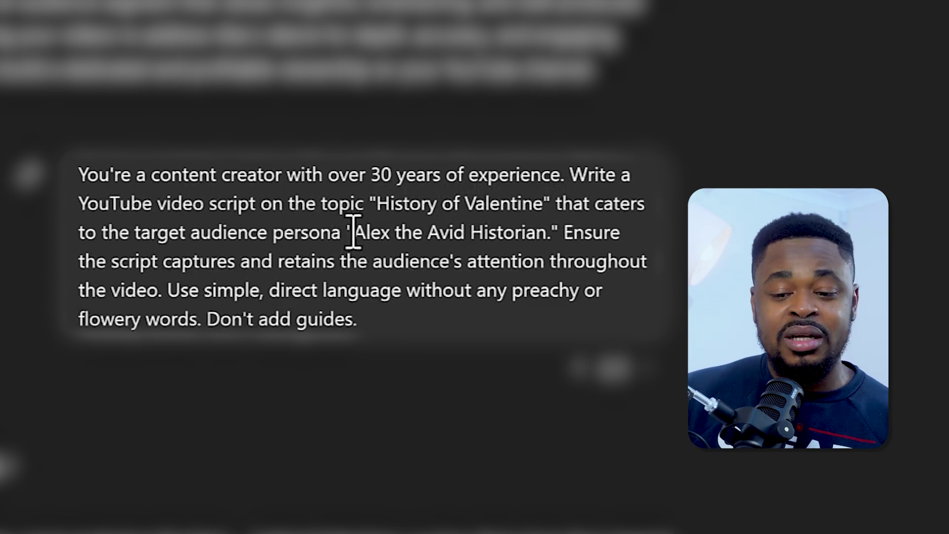
{"action": "left_click_drag", "start_coordinate": [348, 232], "coordinate": [548, 233]}
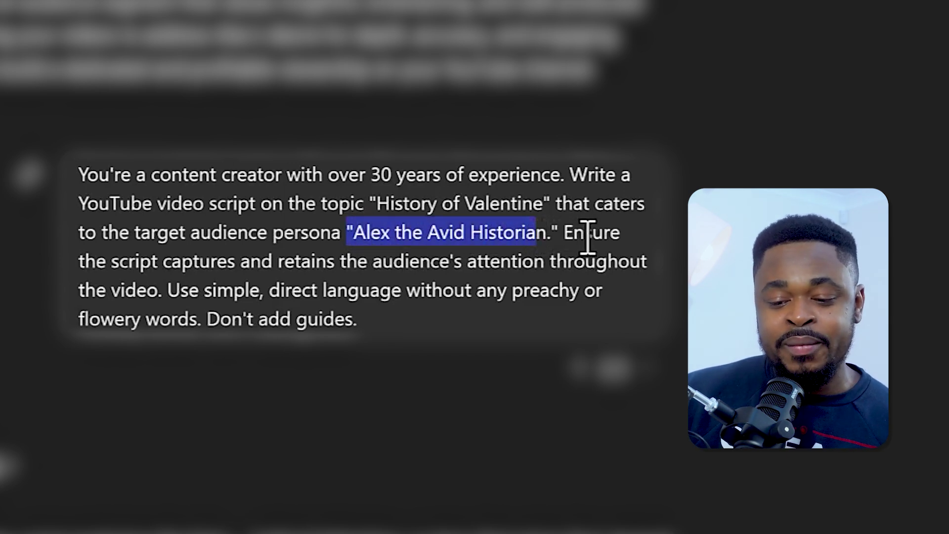
{"action": "left_click", "coordinate": [580, 238]}
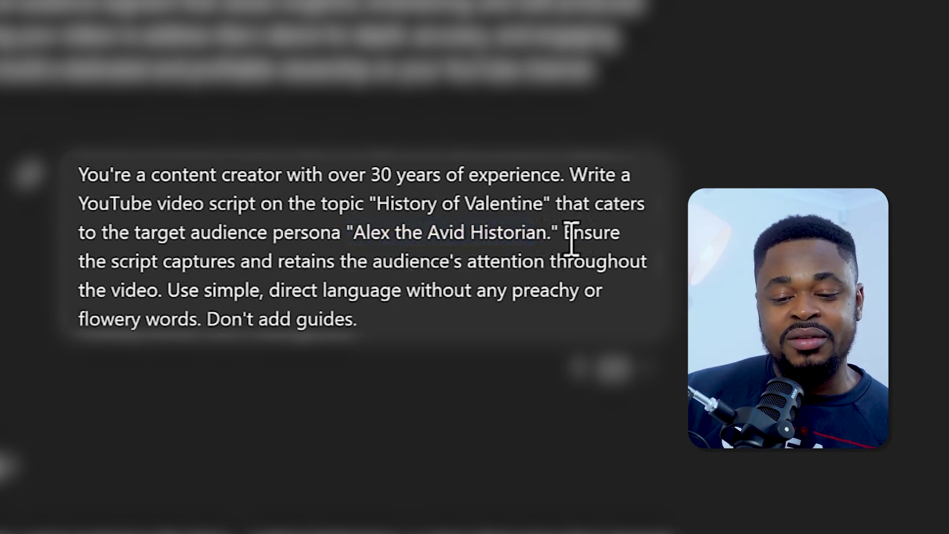
{"action": "left_click_drag", "start_coordinate": [565, 233], "coordinate": [312, 286]}
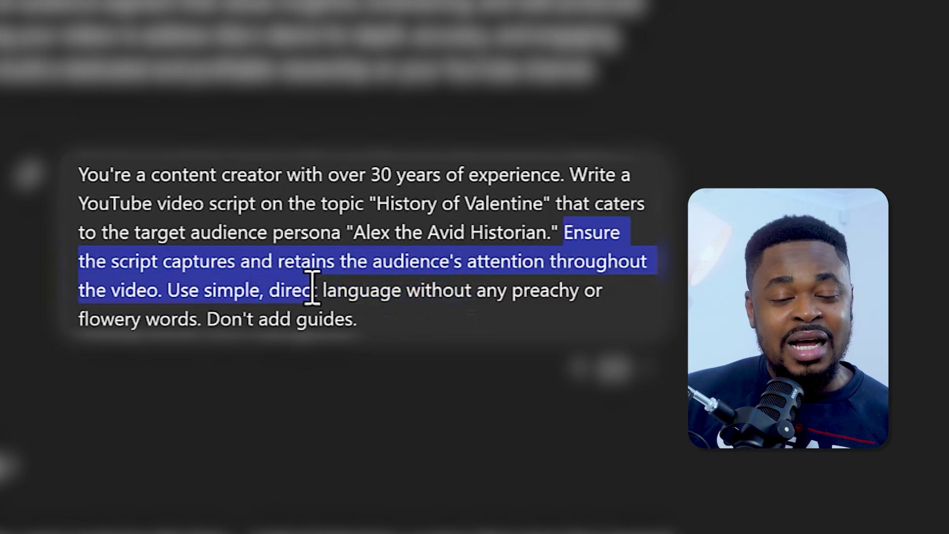
{"action": "left_click", "coordinate": [396, 333]}
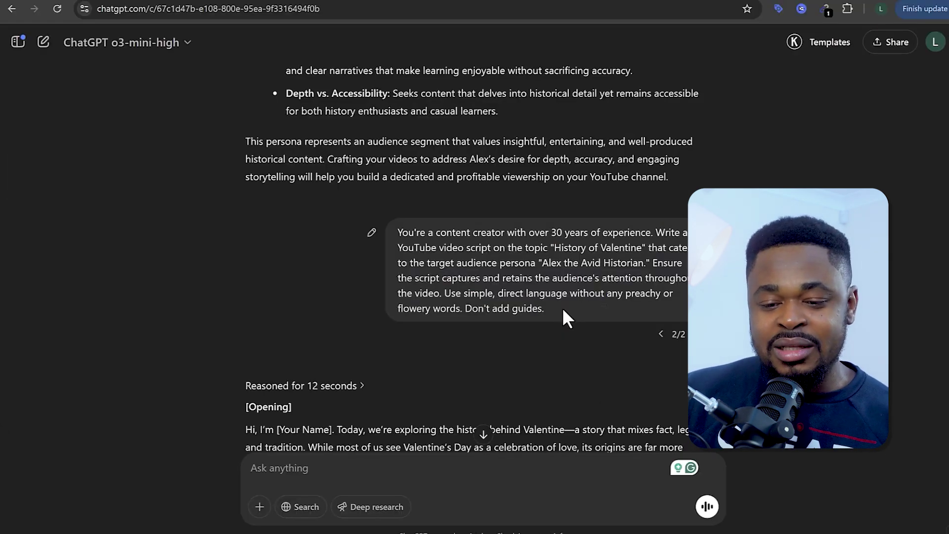
Step: Read through the generated YouTube script on the history of Valentine, starting from its opening section
{"action": "scroll", "coordinate": [395, 334], "scroll_direction": "down", "scroll_amount": 3}
{"action": "scroll", "coordinate": [563, 312], "scroll_direction": "down", "scroll_amount": 4}
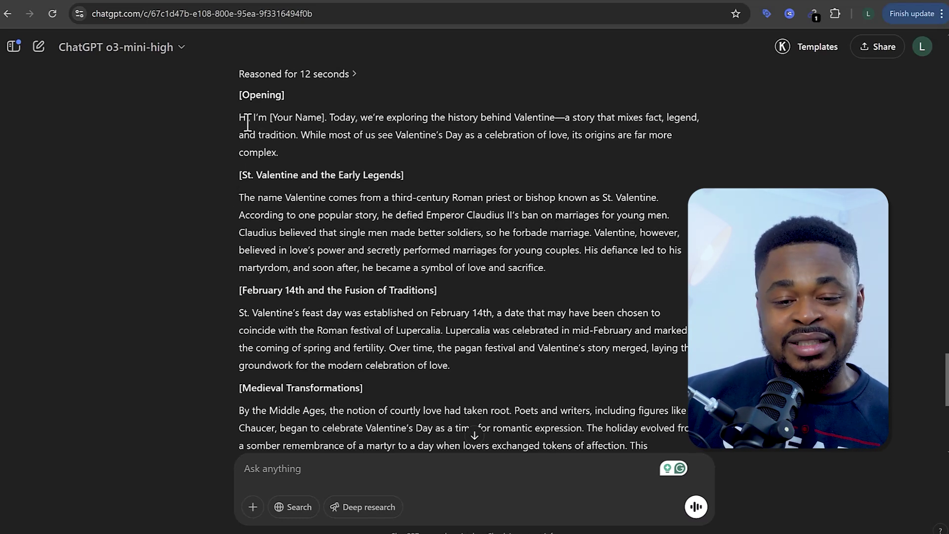
{"action": "left_click_drag", "start_coordinate": [247, 121], "coordinate": [450, 341]}
{"action": "scroll", "coordinate": [334, 261], "scroll_direction": "up", "scroll_amount": 6}
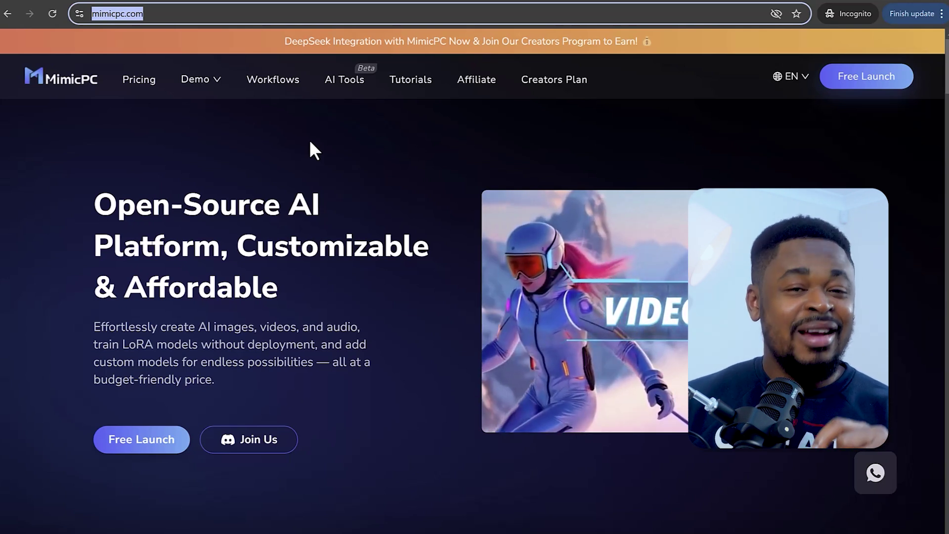
Step: Switch to the MimicPC website and look over its image, model training, video and audio creation offerings
{"action": "scroll", "coordinate": [315, 151], "scroll_direction": "down", "scroll_amount": 8}
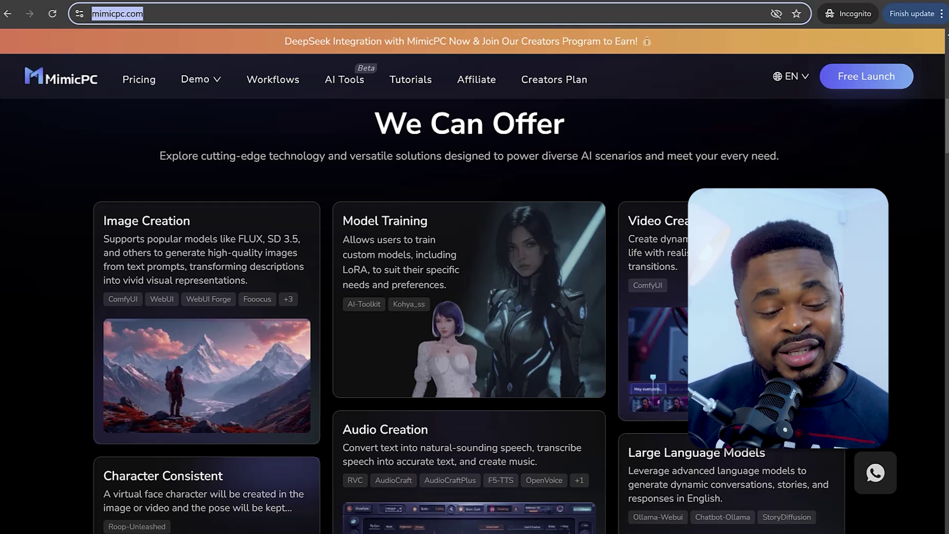
{"action": "scroll", "coordinate": [468, 294], "scroll_direction": "down", "scroll_amount": 1}
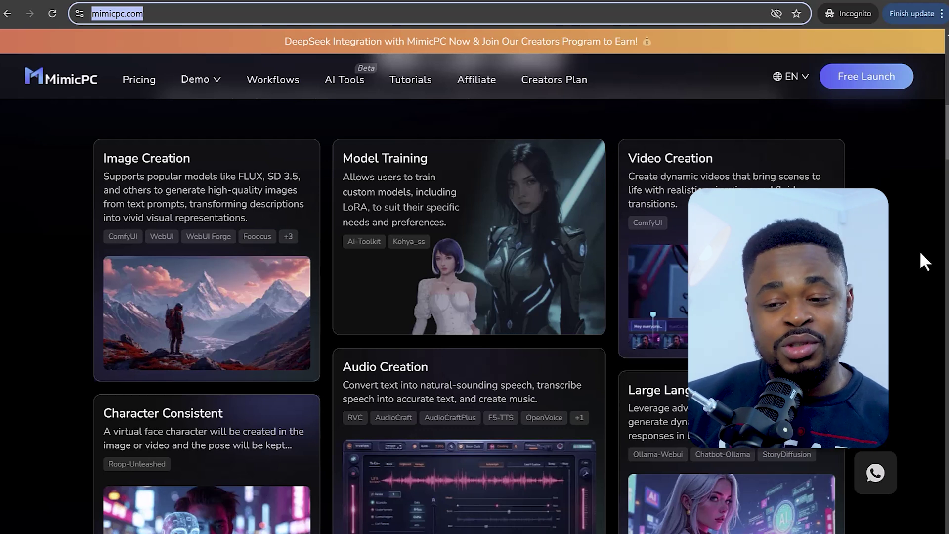
{"action": "scroll", "coordinate": [919, 250], "scroll_direction": "up", "scroll_amount": 8}
{"action": "scroll", "coordinate": [918, 250], "scroll_direction": "up", "scroll_amount": 1}
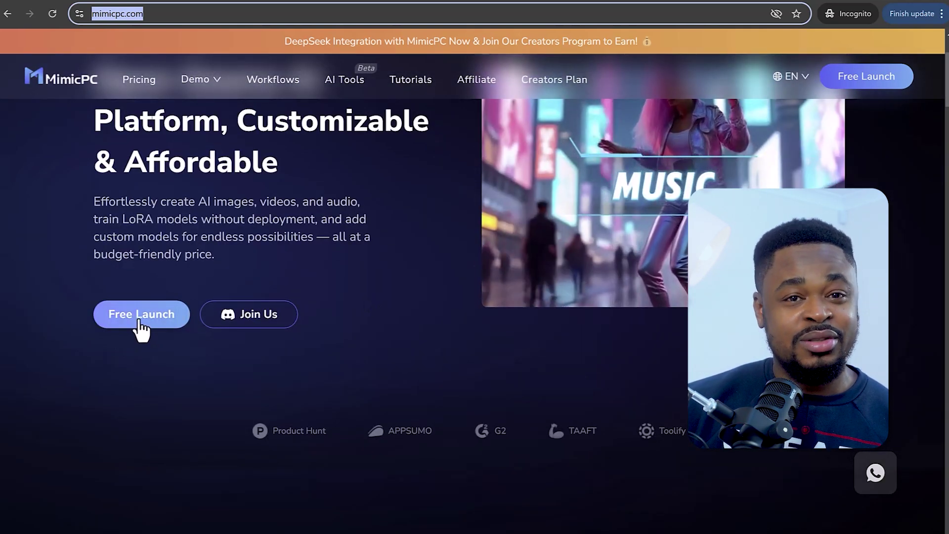
Step: Launch MimicPC and look over its app catalogue, from popular tools to audio, chatbot and face swap apps, plus its video workflows
{"action": "left_click", "coordinate": [141, 321]}
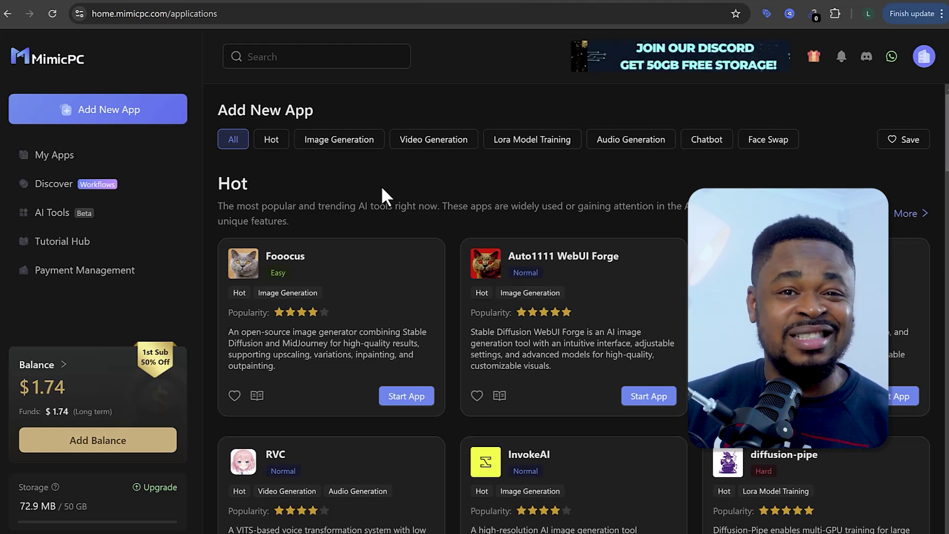
{"action": "scroll", "coordinate": [497, 237], "scroll_direction": "down", "scroll_amount": 20}
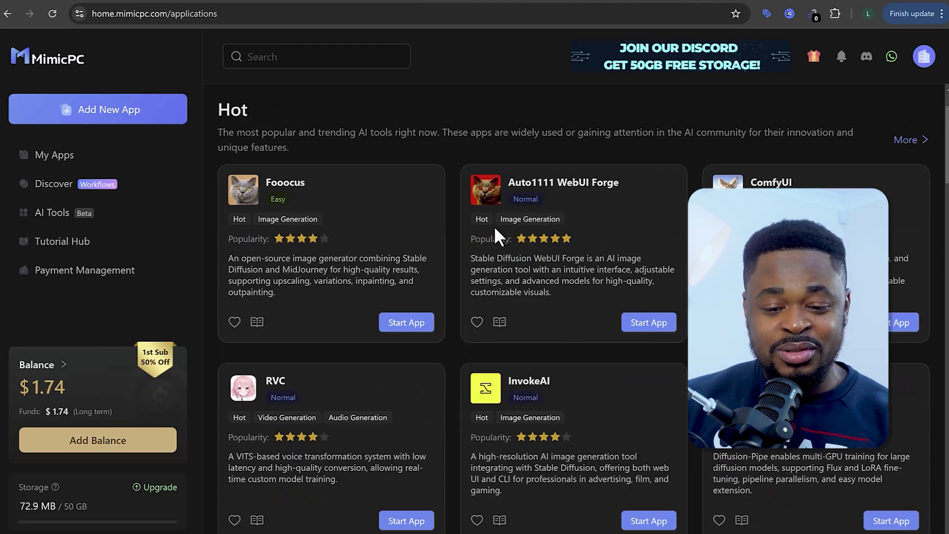
{"action": "scroll", "coordinate": [497, 237], "scroll_direction": "down", "scroll_amount": 14}
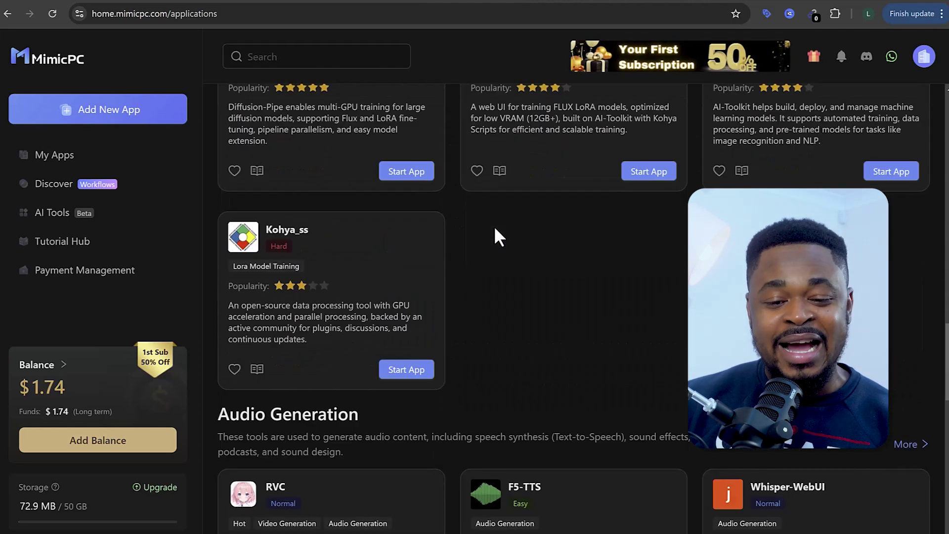
{"action": "scroll", "coordinate": [494, 226], "scroll_direction": "down", "scroll_amount": 5}
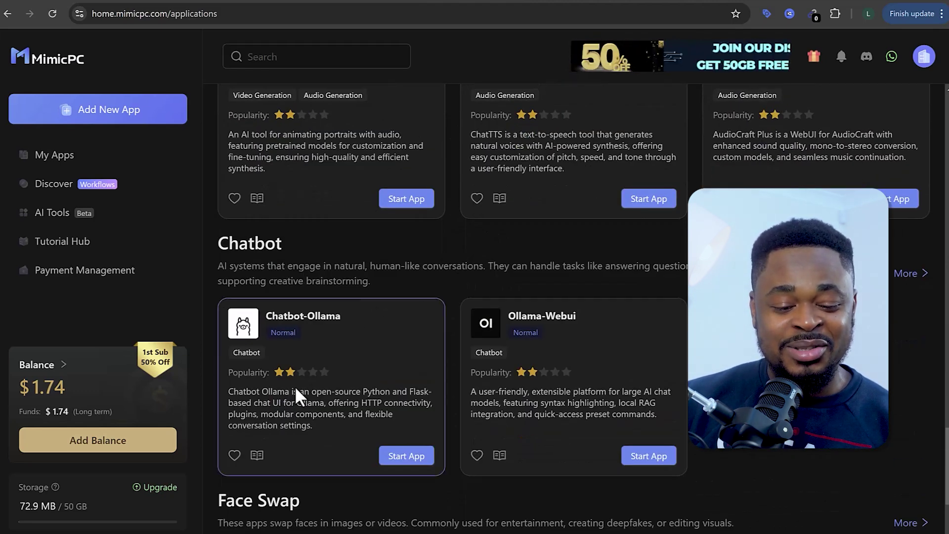
{"action": "scroll", "coordinate": [449, 292], "scroll_direction": "up", "scroll_amount": 20}
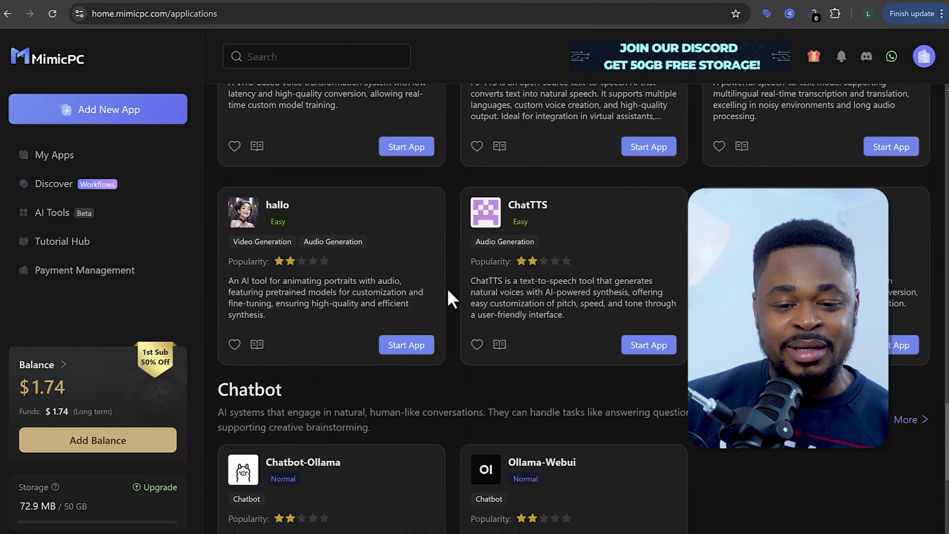
{"action": "scroll", "coordinate": [451, 302], "scroll_direction": "up", "scroll_amount": 3}
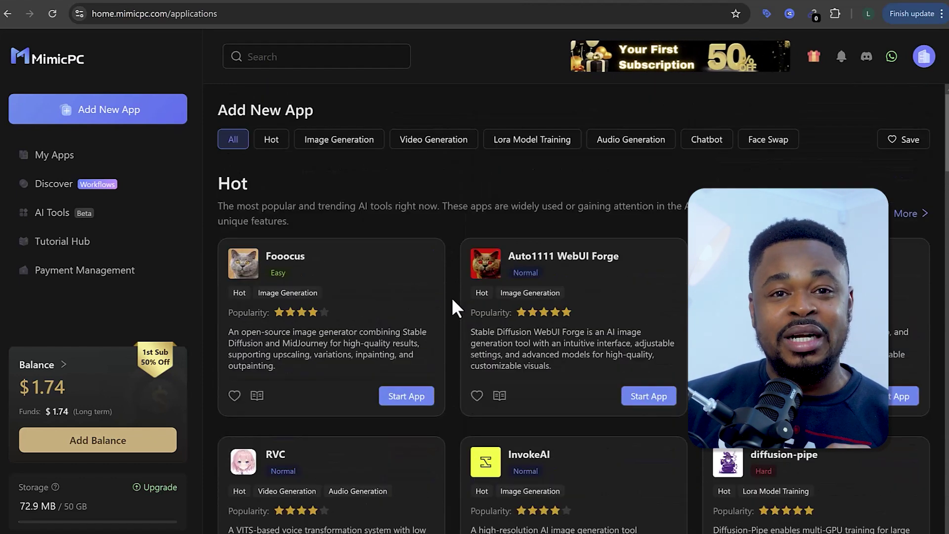
{"action": "scroll", "coordinate": [451, 303], "scroll_direction": "down", "scroll_amount": 20}
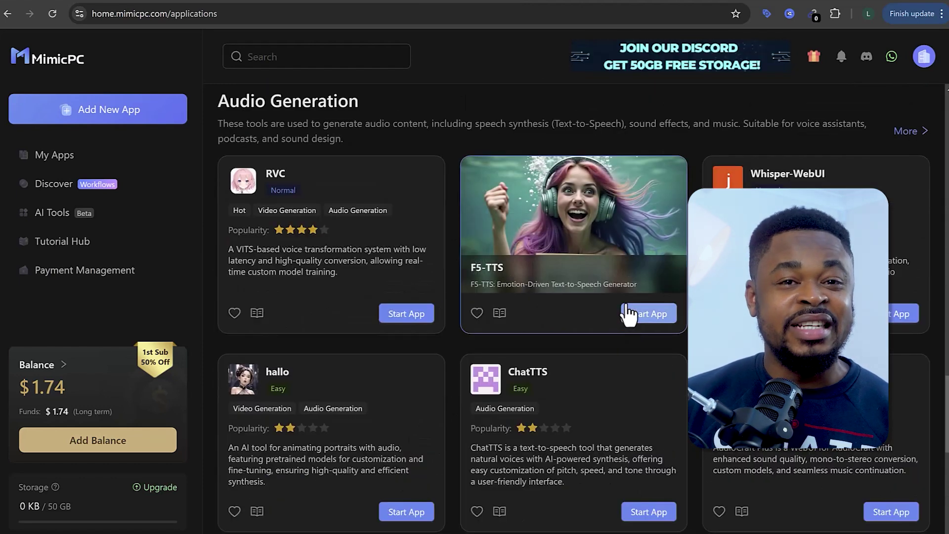
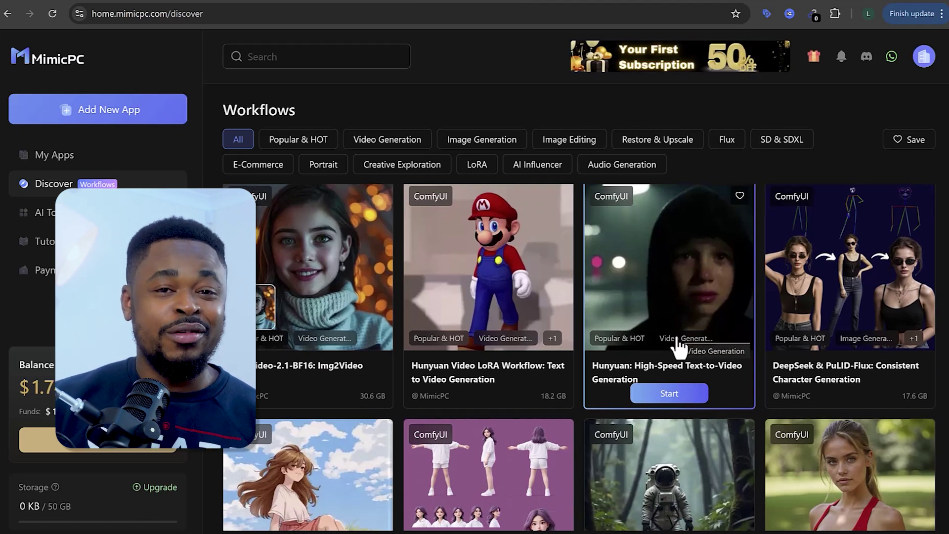
{"action": "scroll", "coordinate": [681, 341], "scroll_direction": "down", "scroll_amount": 4}
{"action": "mouse_move", "coordinate": [683, 338]}
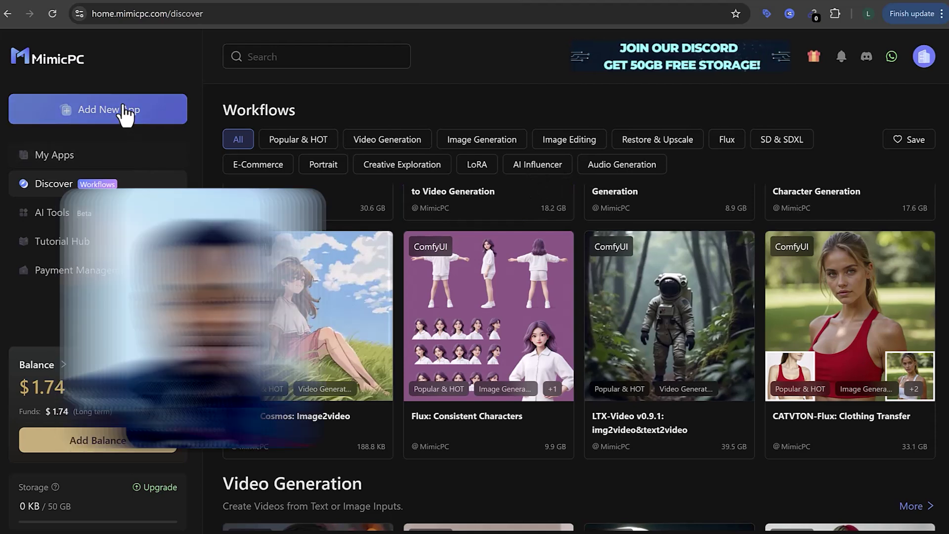
Step: Return to the app catalogue and open the launch setup for the Ollama-Webui chatbot
{"action": "left_click", "coordinate": [127, 114]}
{"action": "scroll", "coordinate": [368, 290], "scroll_direction": "down", "scroll_amount": 20}
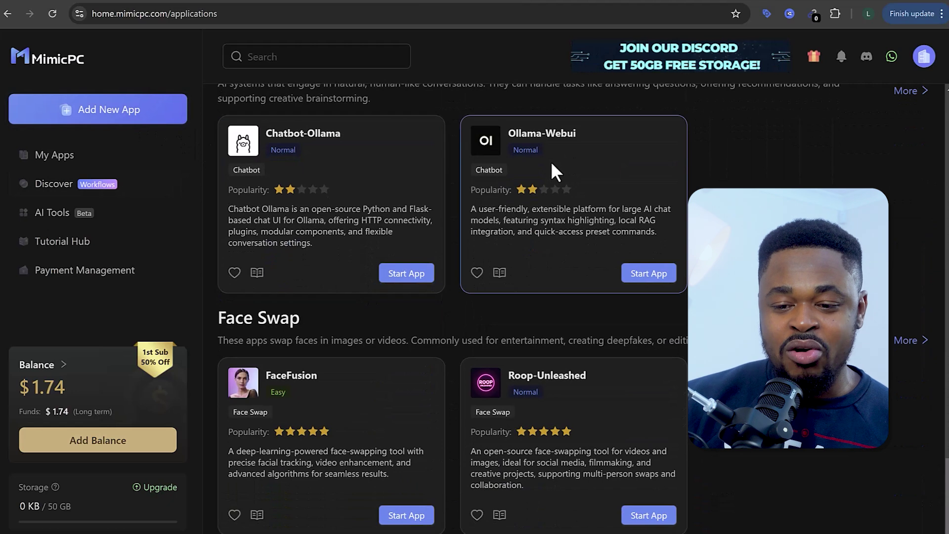
{"action": "mouse_move", "coordinate": [483, 147]}
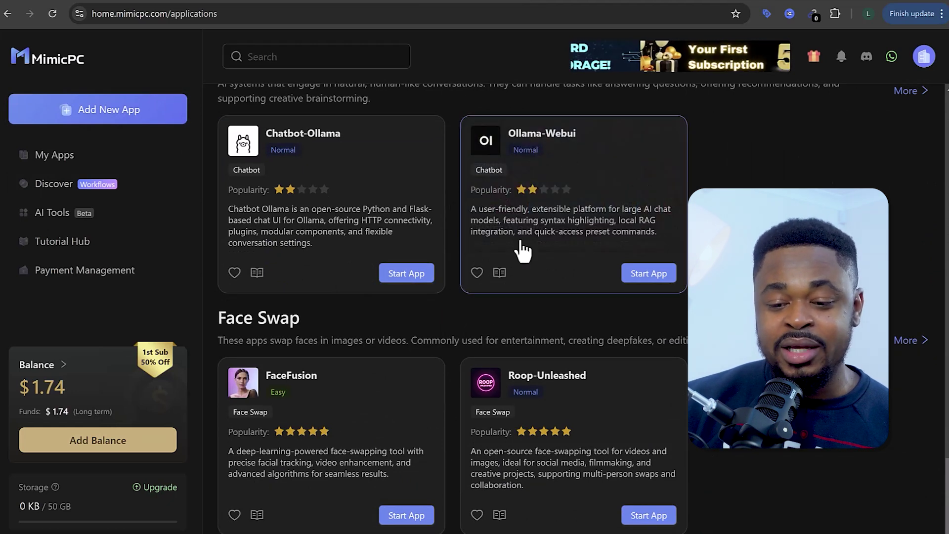
{"action": "left_click", "coordinate": [650, 274]}
{"action": "scroll", "coordinate": [634, 295], "scroll_direction": "down", "scroll_amount": 1}
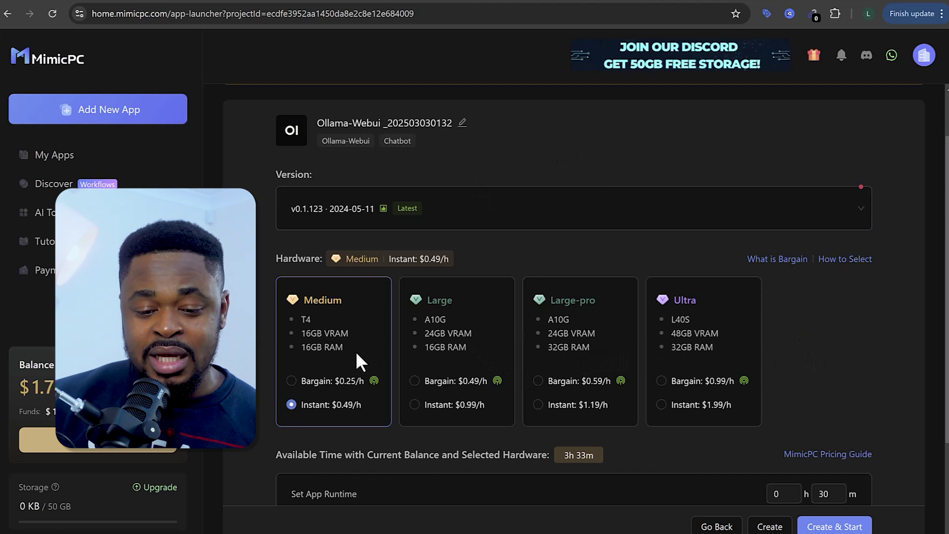
Step: Set the Ollama-Webui hardware to Medium with the Bargain rate of $0.25/h and the app runtime to 10 minutes
{"action": "left_click", "coordinate": [292, 386]}
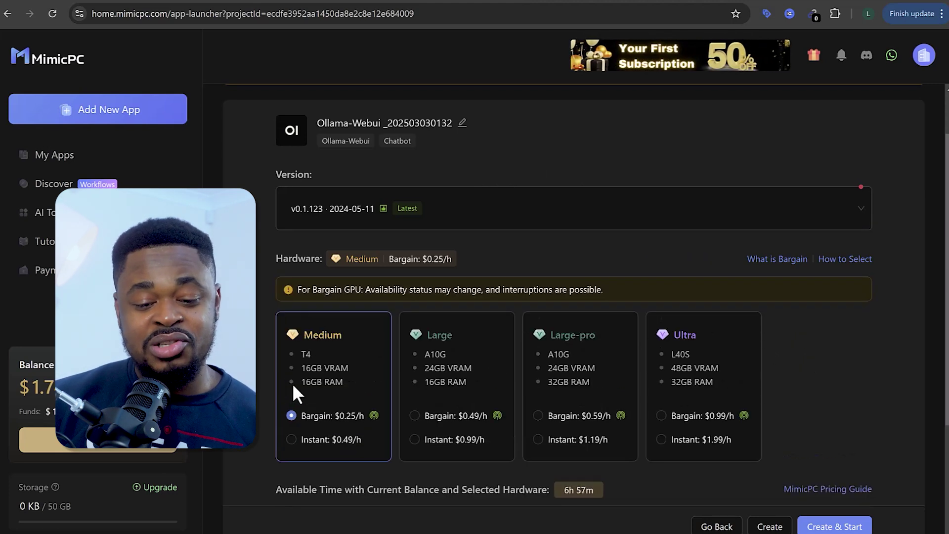
{"action": "left_click", "coordinate": [292, 439]}
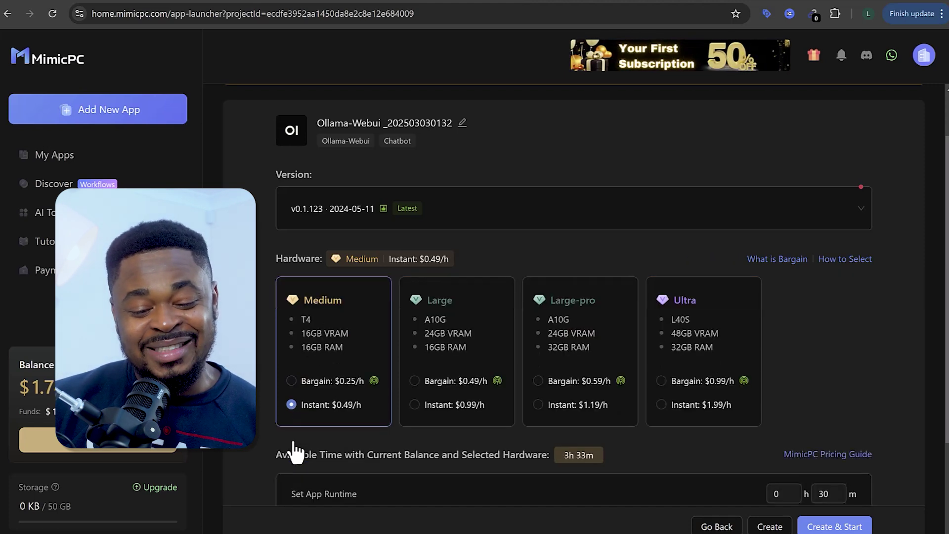
{"action": "scroll", "coordinate": [683, 421], "scroll_direction": "down", "scroll_amount": 3}
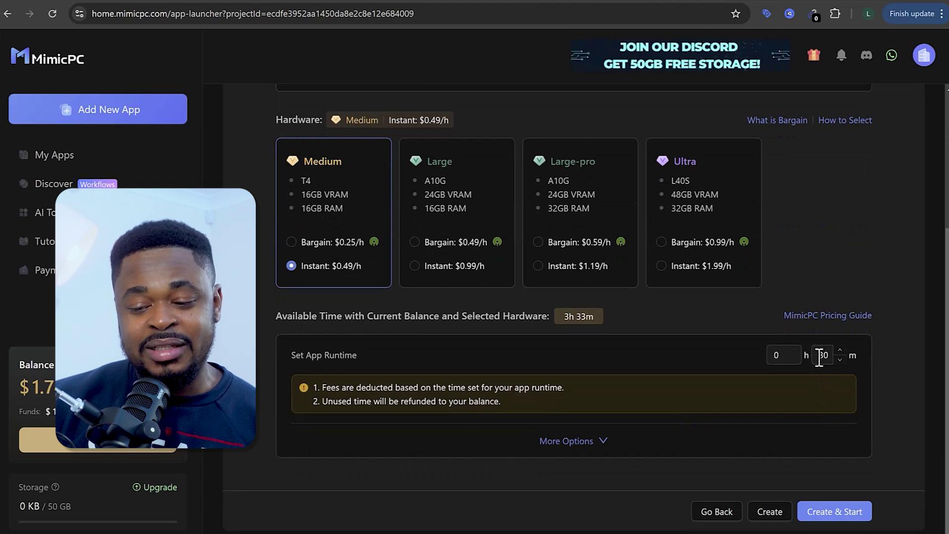
{"action": "double_click", "coordinate": [823, 355]}
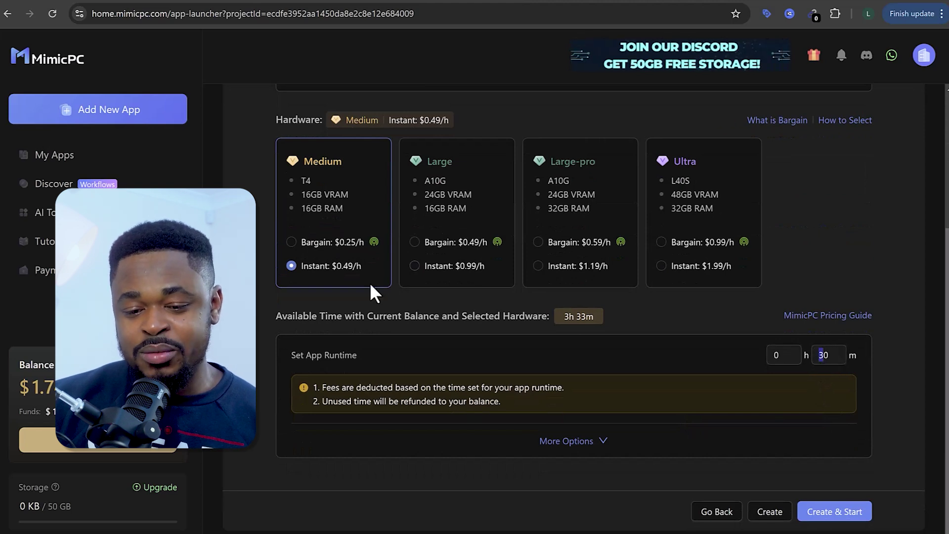
{"action": "type", "text": "10"}
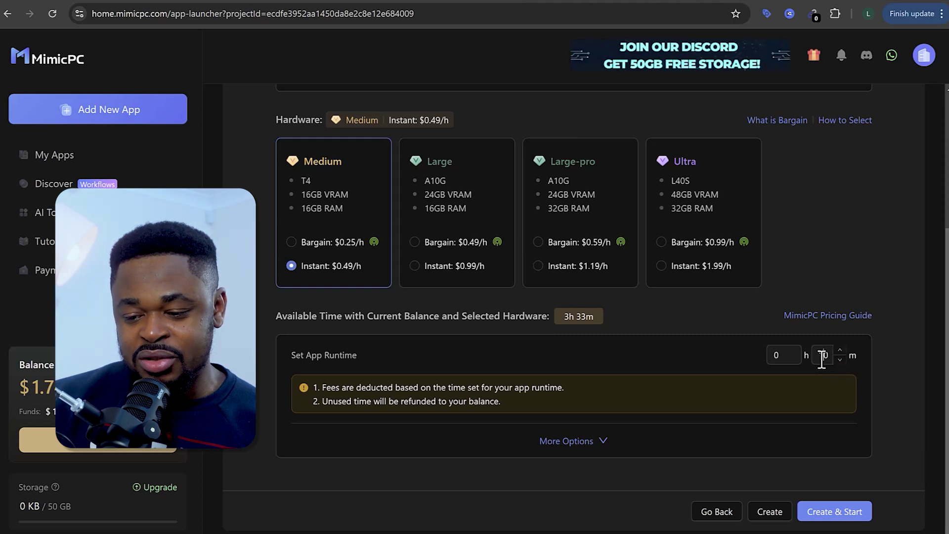
{"action": "left_click_drag", "start_coordinate": [825, 355], "coordinate": [818, 355]}
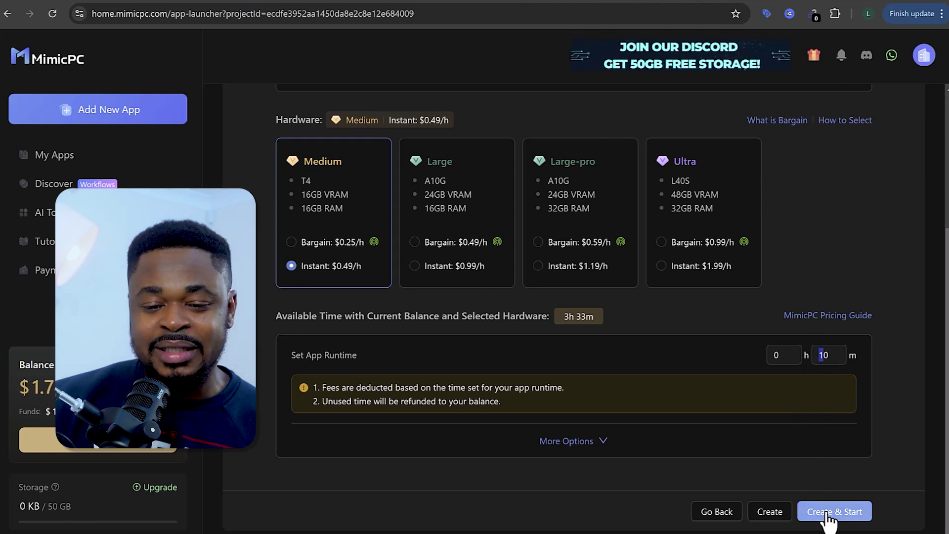
{"action": "left_click", "coordinate": [291, 242]}
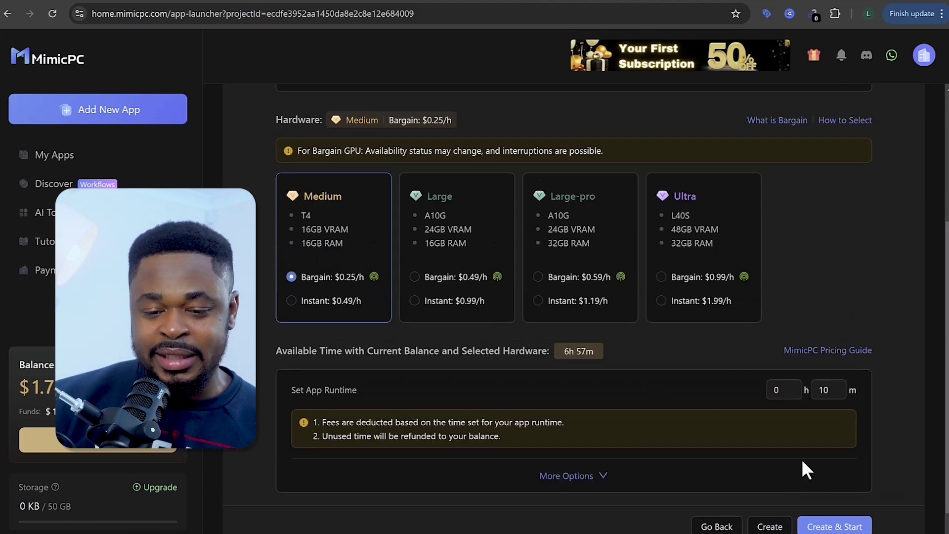
Step: Create and start the Ollama-Webui app and choose deepseek-r1:14b as its chat model
{"action": "left_click", "coordinate": [840, 524]}
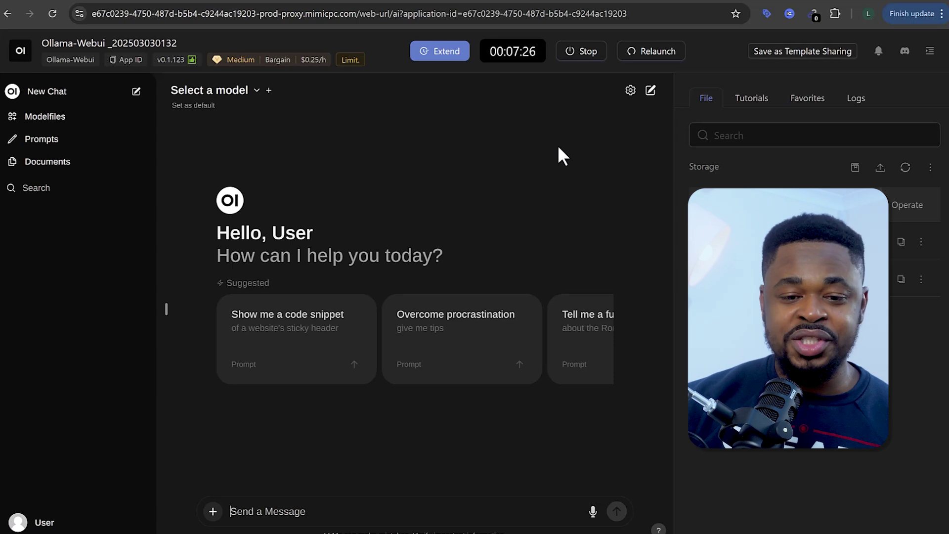
{"action": "left_click", "coordinate": [258, 92]}
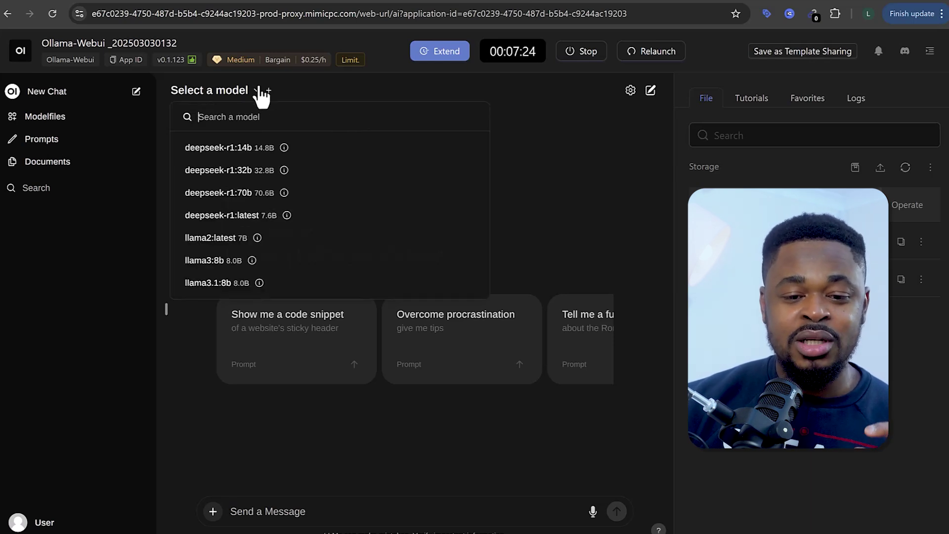
{"action": "left_click", "coordinate": [221, 149]}
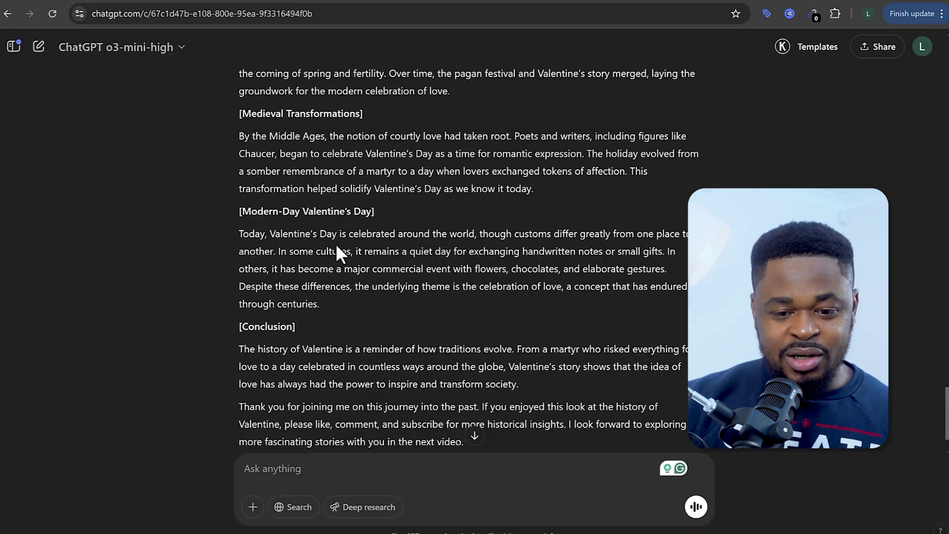
Step: Switch to ChatGPT and copy the whole generated script on the history of Valentine
{"action": "scroll", "coordinate": [335, 246], "scroll_direction": "down", "scroll_amount": 1}
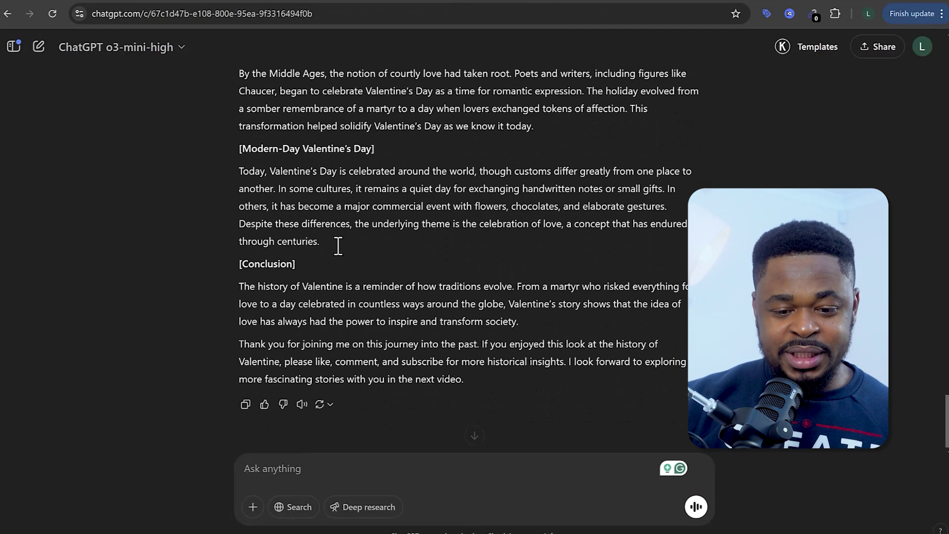
{"action": "scroll", "coordinate": [331, 273], "scroll_direction": "up", "scroll_amount": 15}
{"action": "left_click_drag", "start_coordinate": [240, 341], "coordinate": [349, 408]}
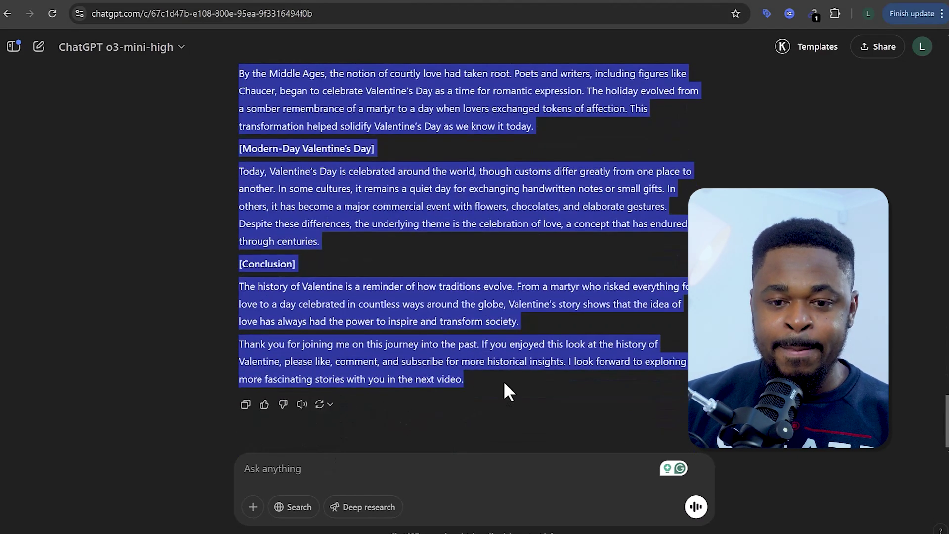
Step: Return to Ollama-Webui and paste the Valentine script into the chat message, followed by blank lines
{"action": "left_click", "coordinate": [489, 2]}
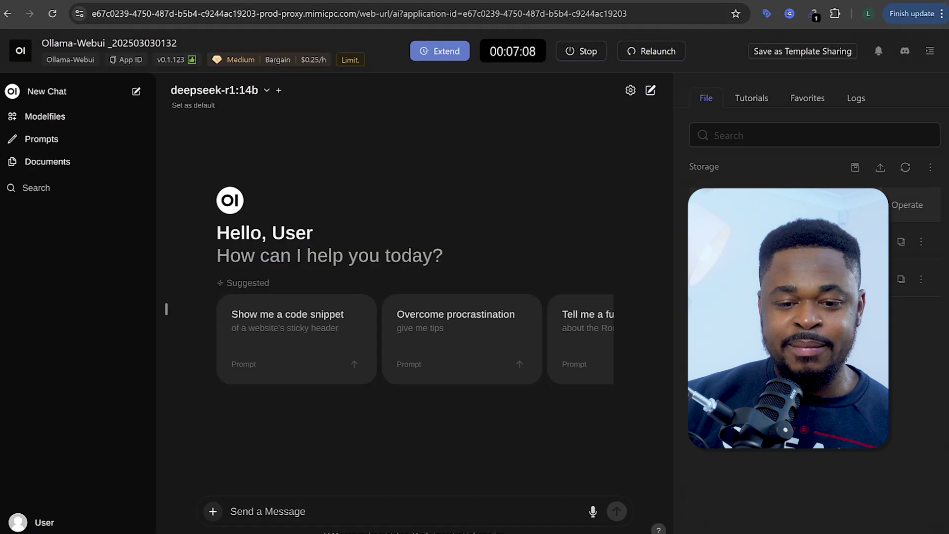
{"action": "left_click", "coordinate": [279, 512]}
{"action": "key", "text": "ctrl+v"}
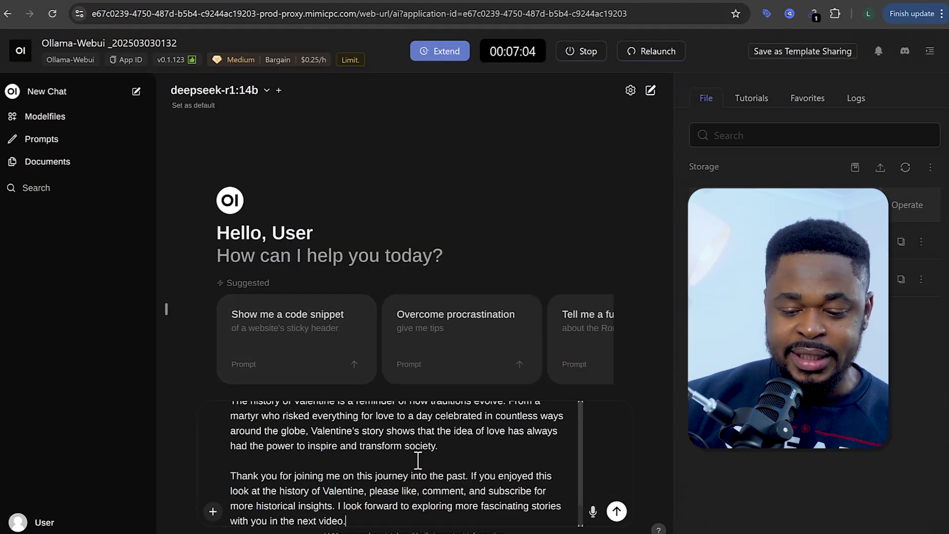
{"action": "key", "text": "shift+Return"}
{"action": "key", "text": "shift+Return"}
{"action": "key", "text": "shift+Return"}
{"action": "key", "text": "shift+Return"}
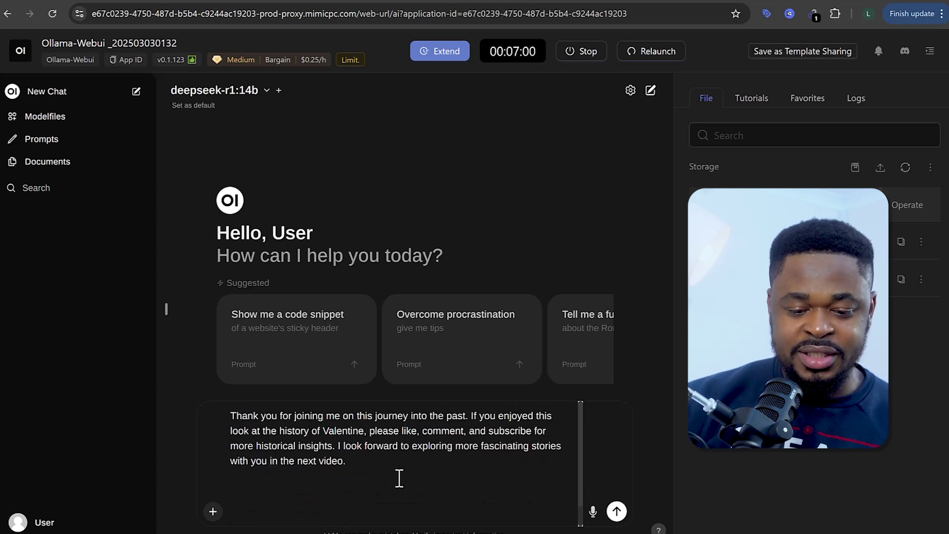
Step: Above the pasted script, ask the model to rewrite it in simple terms, skipping the intro and starting right away with an unsettling, intense hook
{"action": "scroll", "coordinate": [398, 477], "scroll_direction": "up", "scroll_amount": 15}
{"action": "left_click", "coordinate": [228, 414]}
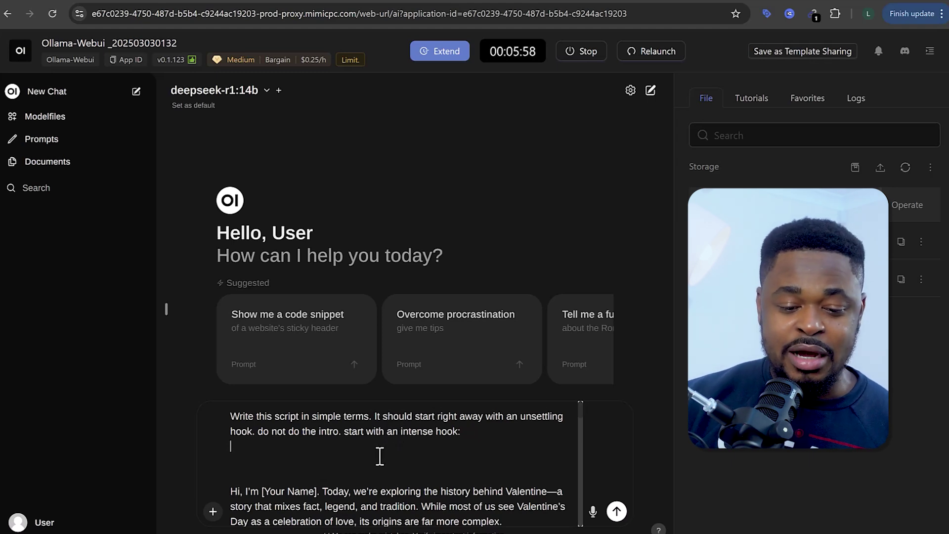
{"action": "left_click_drag", "start_coordinate": [476, 443], "coordinate": [318, 403]}
{"action": "scroll", "coordinate": [325, 465], "scroll_direction": "down", "scroll_amount": 3}
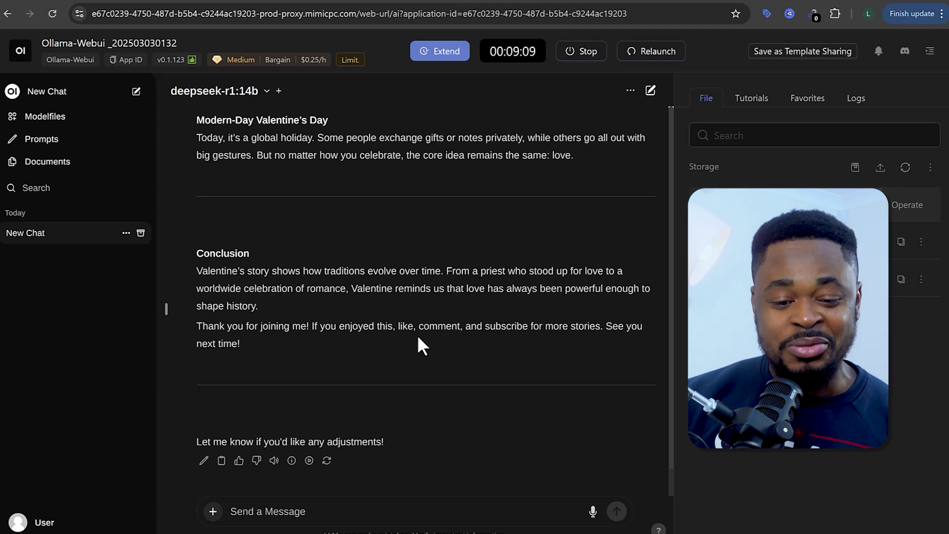
Step: Review the rewritten Valentine script, reading its opening hook closely
{"action": "scroll", "coordinate": [418, 306], "scroll_direction": "up", "scroll_amount": 15}
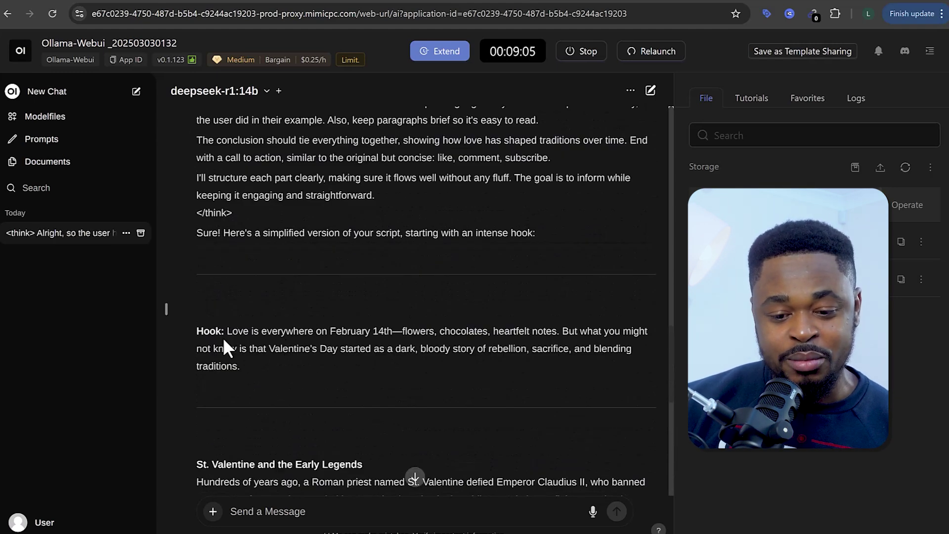
{"action": "left_click_drag", "start_coordinate": [229, 331], "coordinate": [273, 332]}
{"action": "left_click_drag", "start_coordinate": [361, 340], "coordinate": [375, 370]}
{"action": "left_click", "coordinate": [334, 369]}
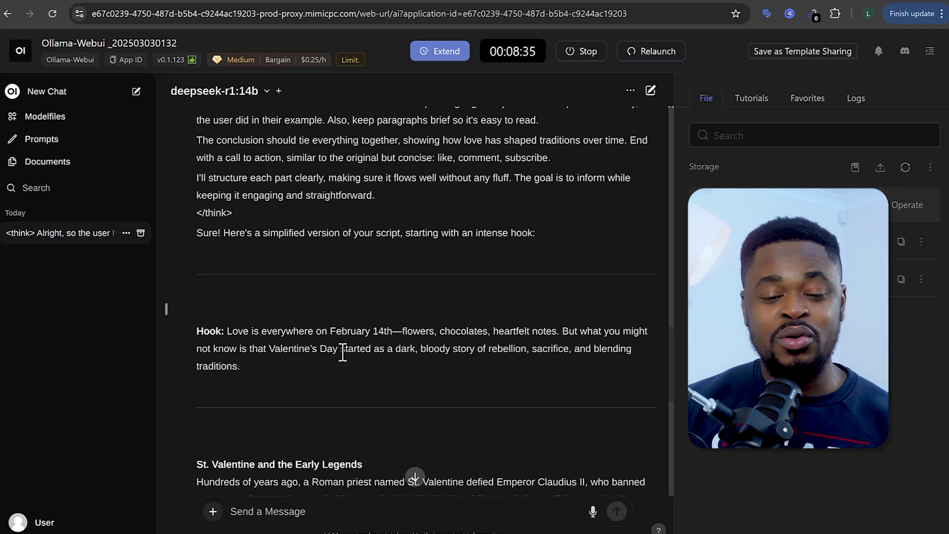
Step: Copy the rewritten Valentine script from the hook to the closing line and paste it without formatting into the blank Google Docs document
{"action": "scroll", "coordinate": [289, 305], "scroll_direction": "down", "scroll_amount": 1}
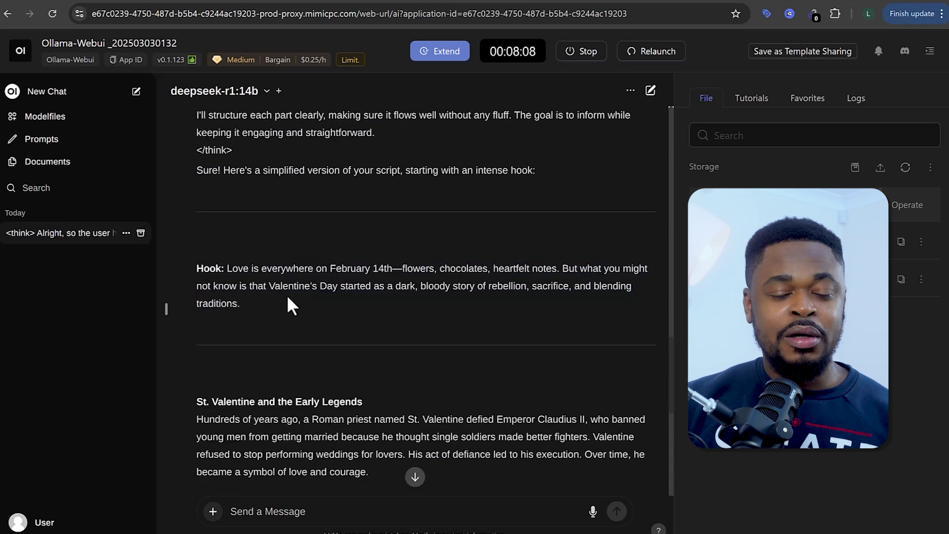
{"action": "left_click_drag", "start_coordinate": [197, 267], "coordinate": [436, 390]}
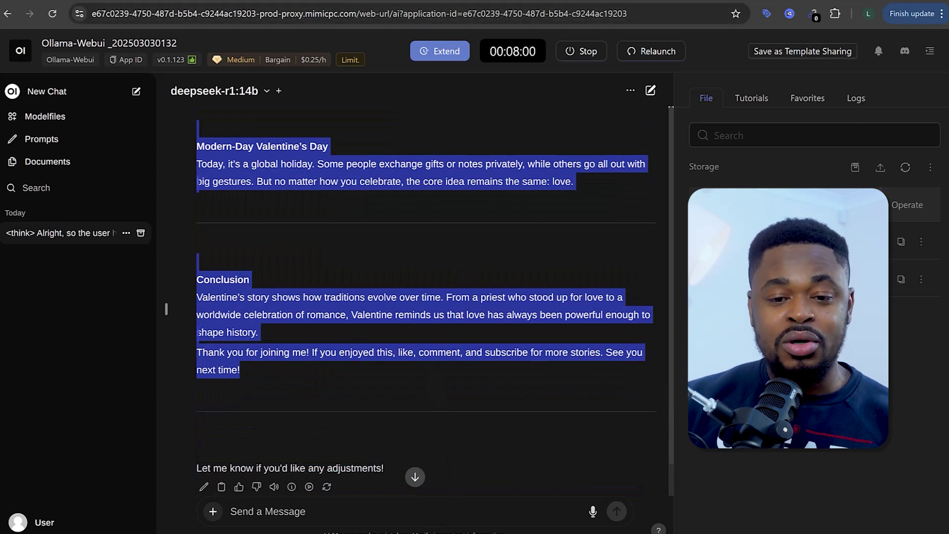
{"action": "left_click", "coordinate": [319, 0]}
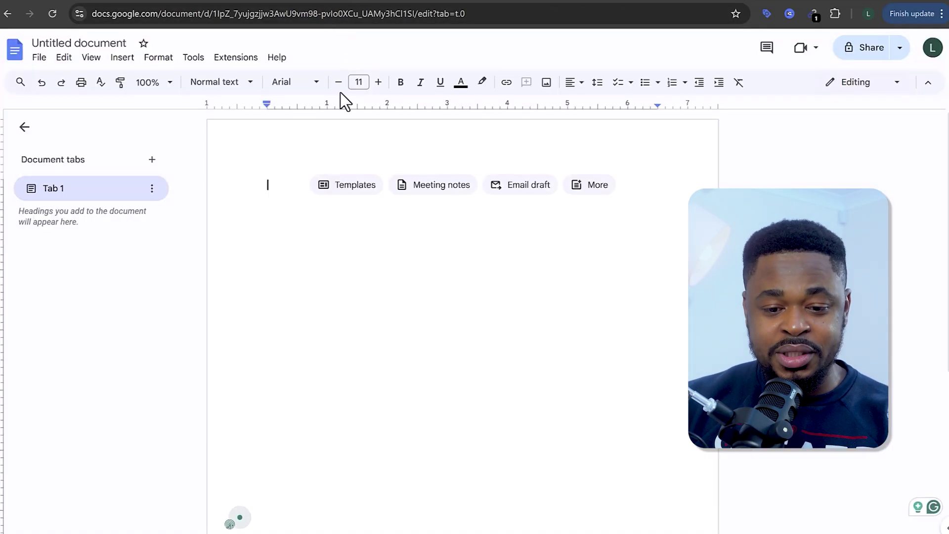
{"action": "right_click", "coordinate": [282, 181]}
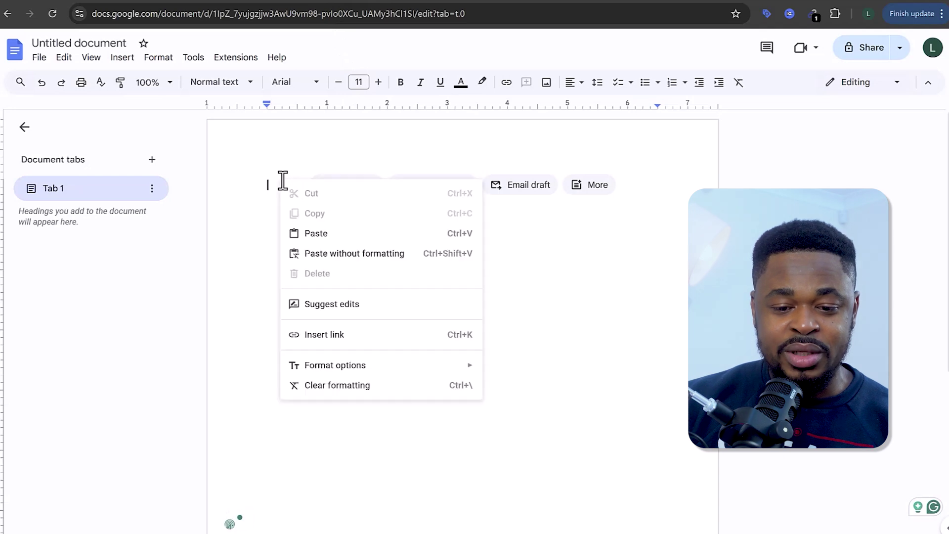
{"action": "left_click", "coordinate": [360, 254]}
{"action": "scroll", "coordinate": [380, 276], "scroll_direction": "down", "scroll_amount": 2}
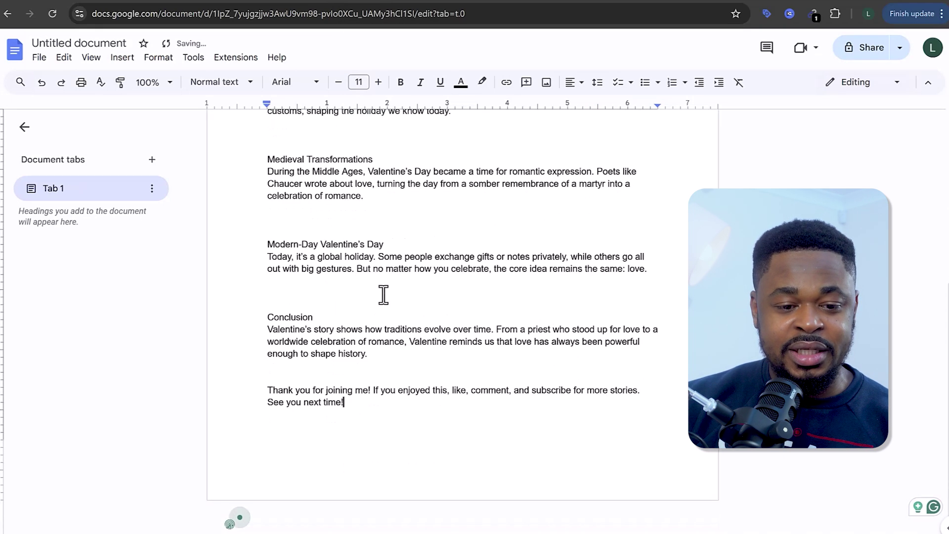
{"action": "scroll", "coordinate": [383, 296], "scroll_direction": "up", "scroll_amount": 6}
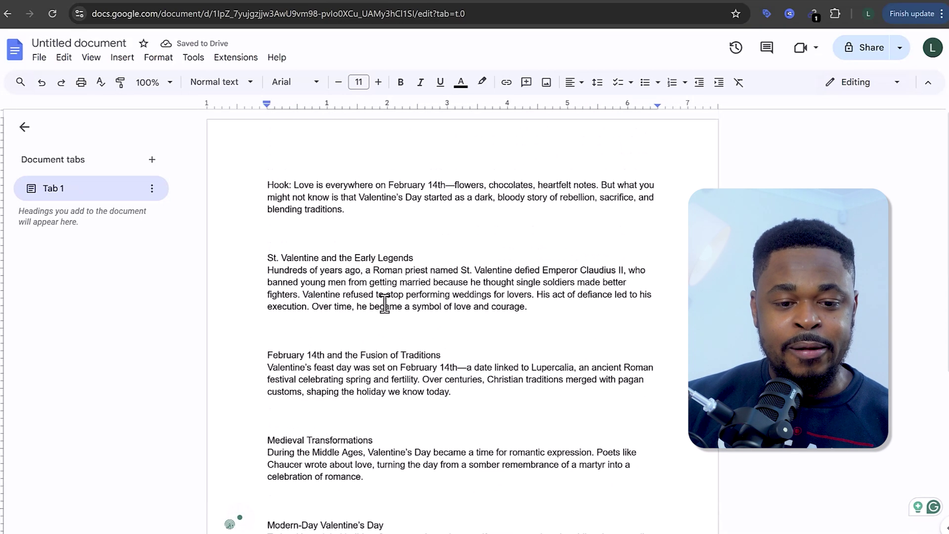
Step: Add a second document tab and, in Ollama-Webui, ask for text-to-image prompts for each scene, keeping the story's theme and era in mind
{"action": "left_click", "coordinate": [153, 160]}
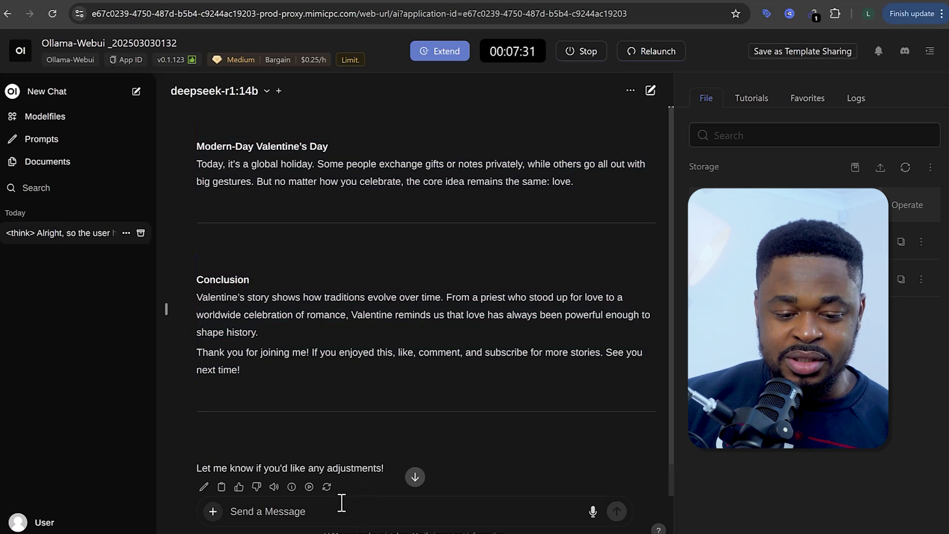
{"action": "type", "text": "Write text-to-image prompts to generate images for each scene. Keep in mind the theme and the era of this story, ensuring that each image fits seamlessly into the narrative."}
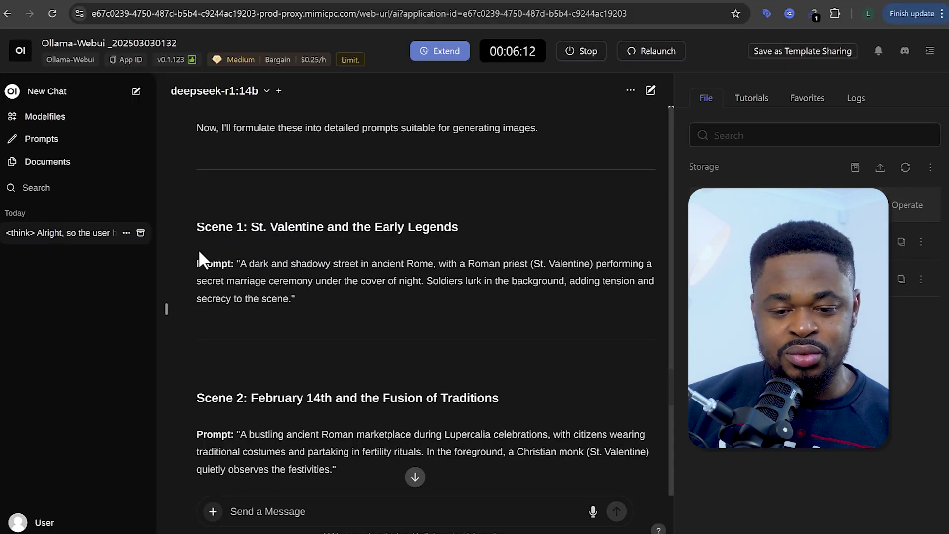
Step: Copy the prompts from Scene 1 through Scene 5 and paste them without formatting into Tab 2 of the Google Docs document
{"action": "left_click_drag", "start_coordinate": [197, 261], "coordinate": [295, 343]}
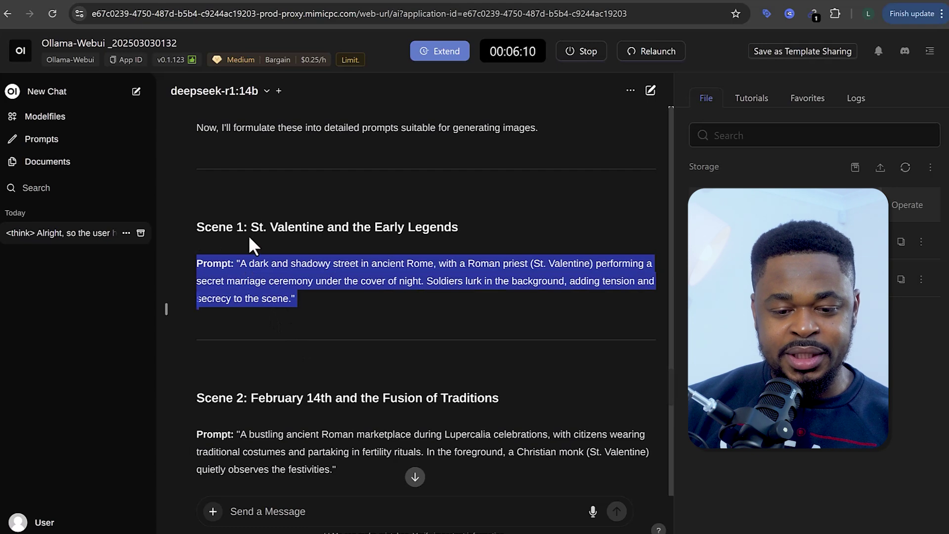
{"action": "left_click_drag", "start_coordinate": [194, 220], "coordinate": [391, 313]}
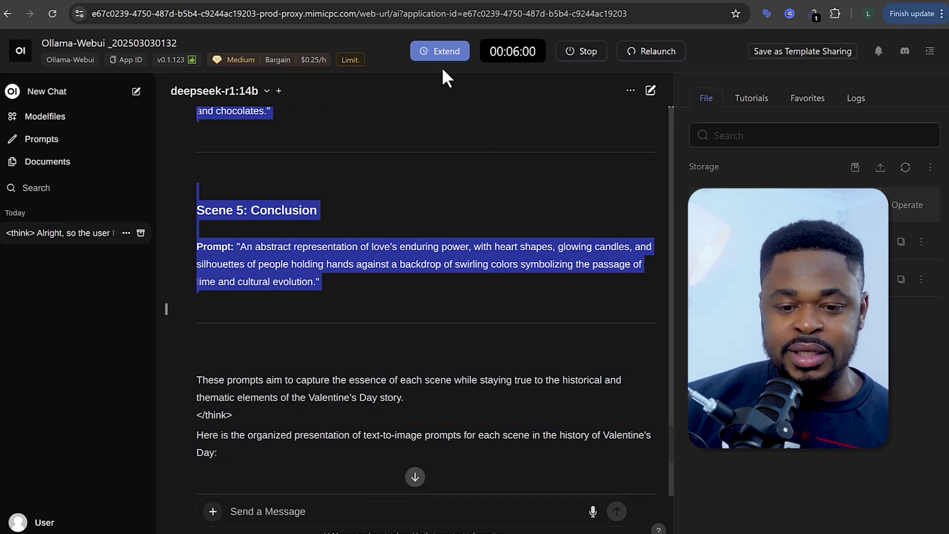
{"action": "key", "text": "ctrl+Tab"}
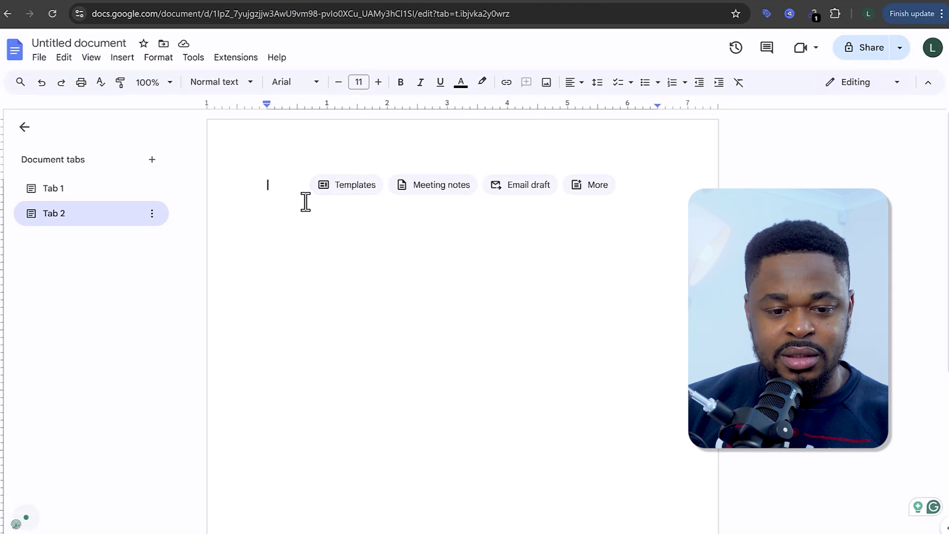
{"action": "scroll", "coordinate": [299, 183], "scroll_direction": "down", "scroll_amount": 1}
{"action": "right_click", "coordinate": [290, 157]}
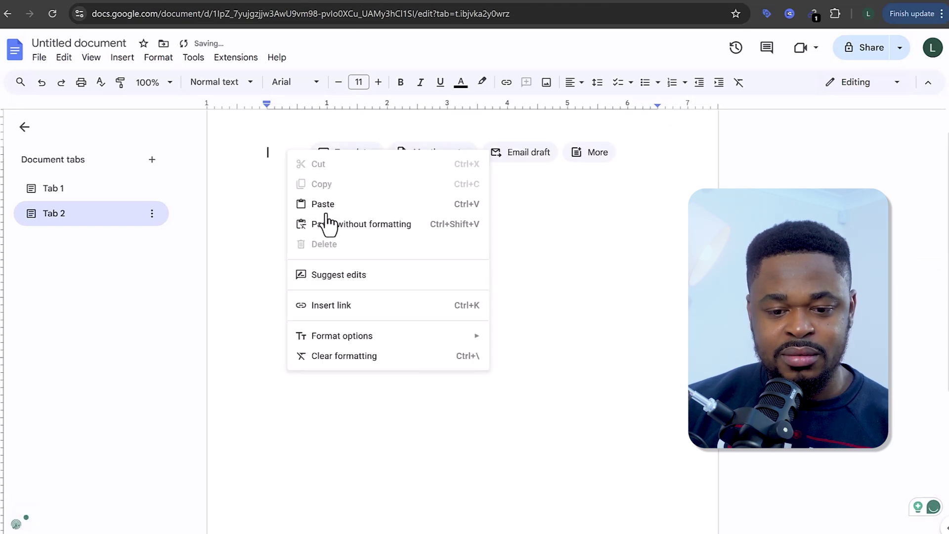
{"action": "left_click", "coordinate": [334, 237]}
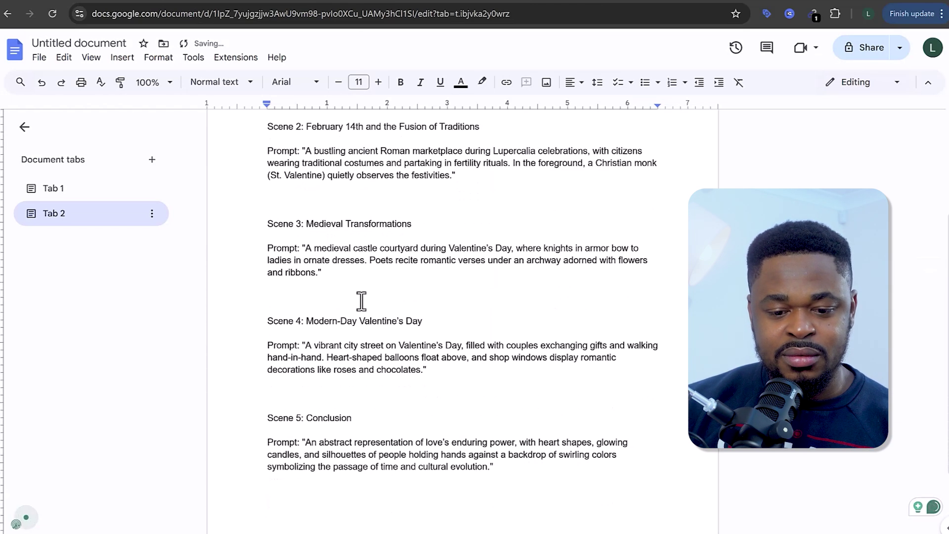
Step: Return to Ollama-Webui and stop its running machine
{"action": "key", "text": "ctrl+shift+Tab"}
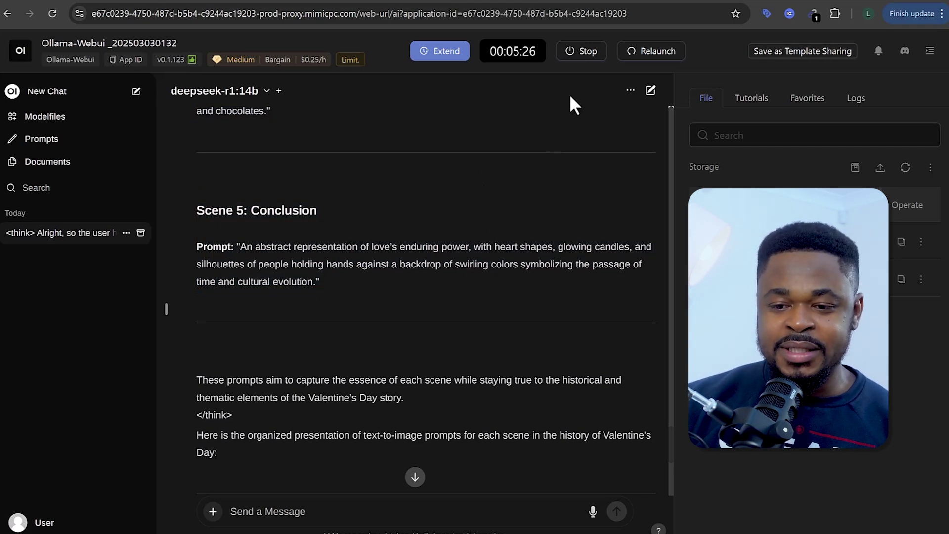
{"action": "left_click", "coordinate": [588, 53]}
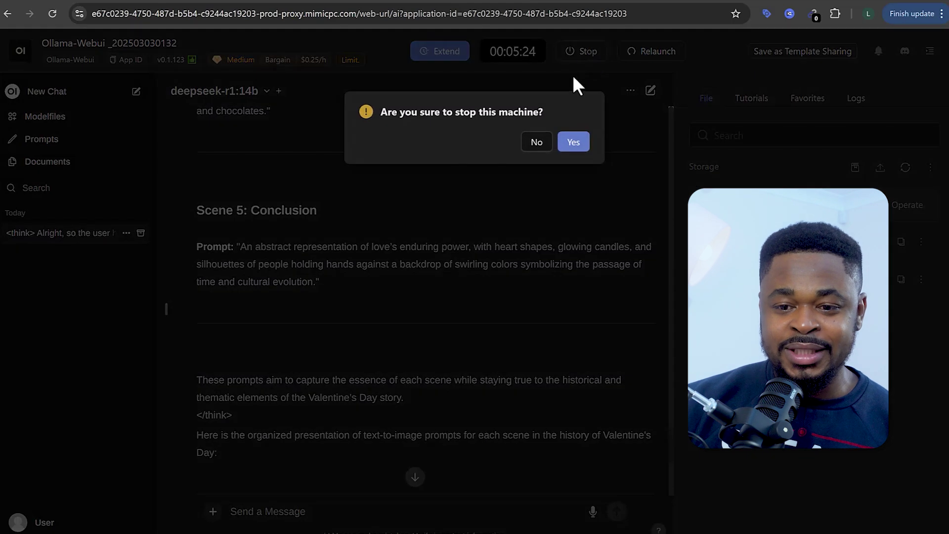
{"action": "left_click", "coordinate": [569, 143]}
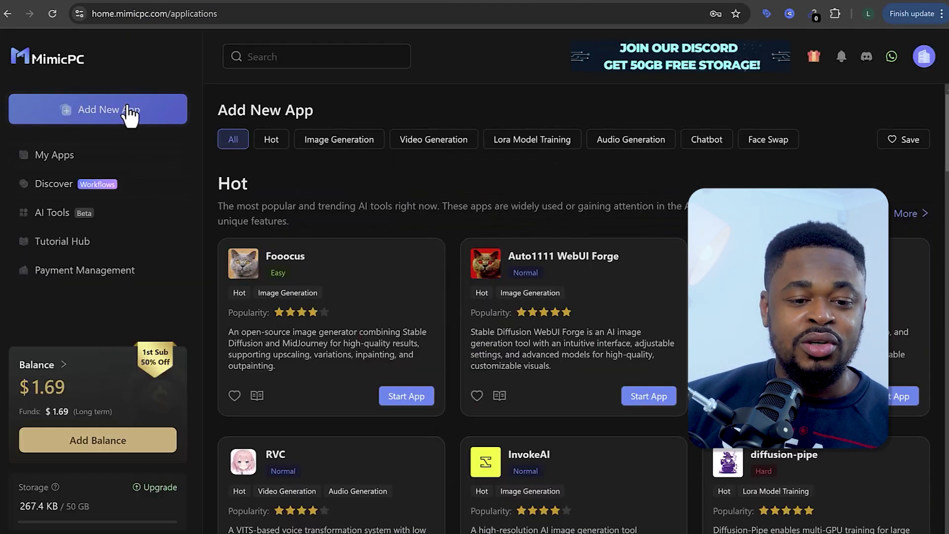
Step: Examine the workflows offered on MimicPC's Discover page, from the popular ones through the image generation and image editing categories
{"action": "left_click", "coordinate": [71, 186]}
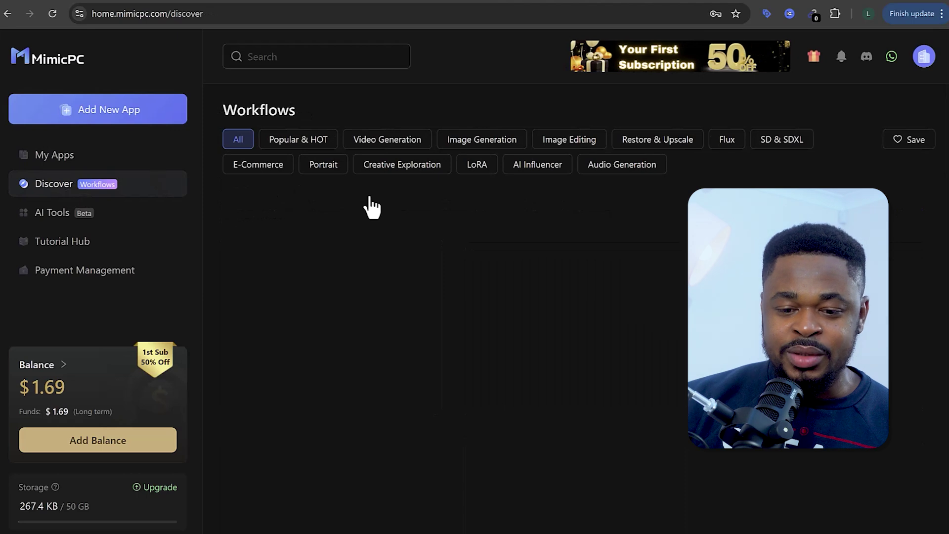
{"action": "scroll", "coordinate": [463, 240], "scroll_direction": "down", "scroll_amount": 2}
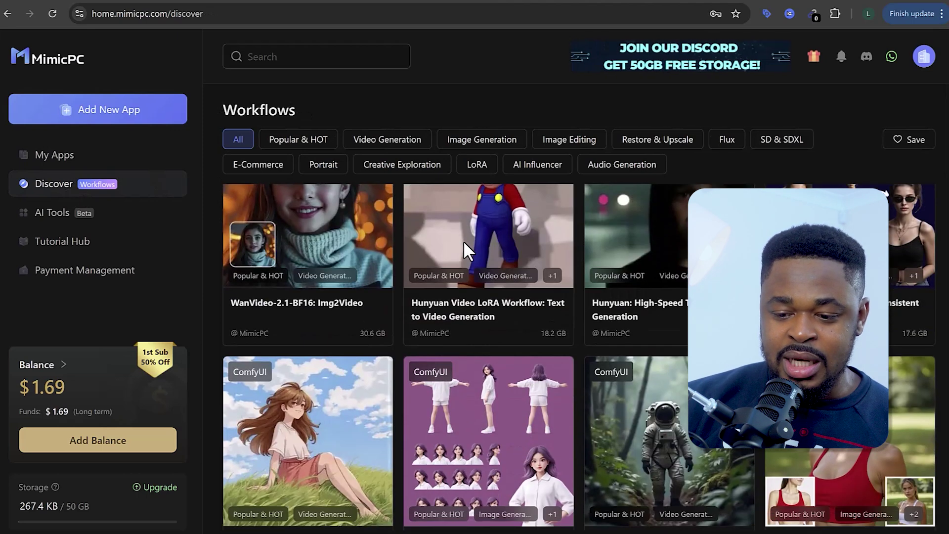
{"action": "scroll", "coordinate": [464, 241], "scroll_direction": "down", "scroll_amount": 5}
{"action": "scroll", "coordinate": [465, 253], "scroll_direction": "down", "scroll_amount": 15}
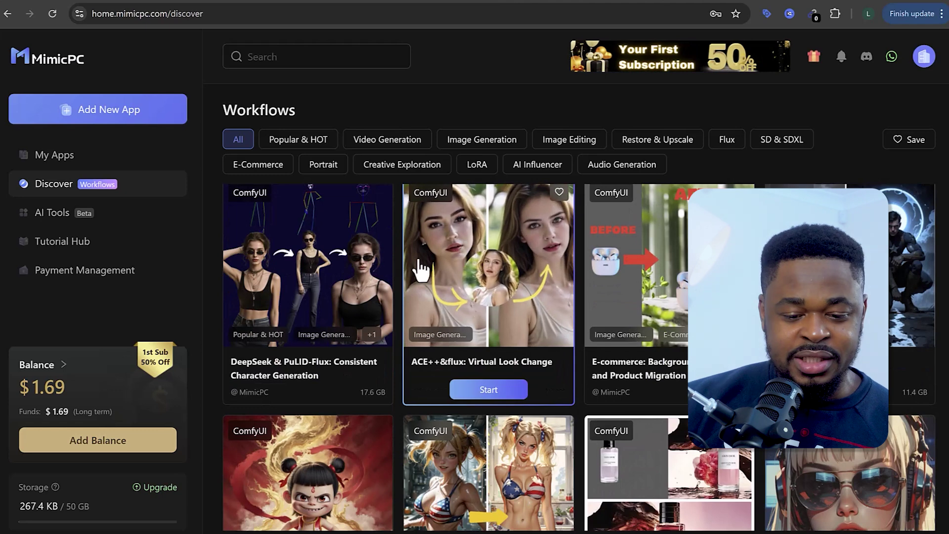
{"action": "scroll", "coordinate": [659, 272], "scroll_direction": "down", "scroll_amount": 6}
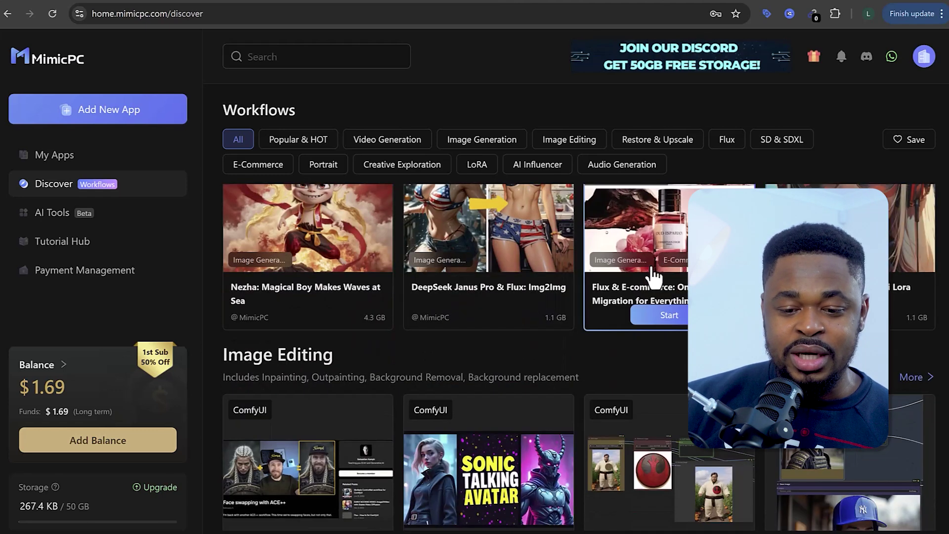
{"action": "scroll", "coordinate": [523, 246], "scroll_direction": "down", "scroll_amount": 5}
{"action": "scroll", "coordinate": [523, 245], "scroll_direction": "up", "scroll_amount": 4}
{"action": "scroll", "coordinate": [522, 246], "scroll_direction": "up", "scroll_amount": 10}
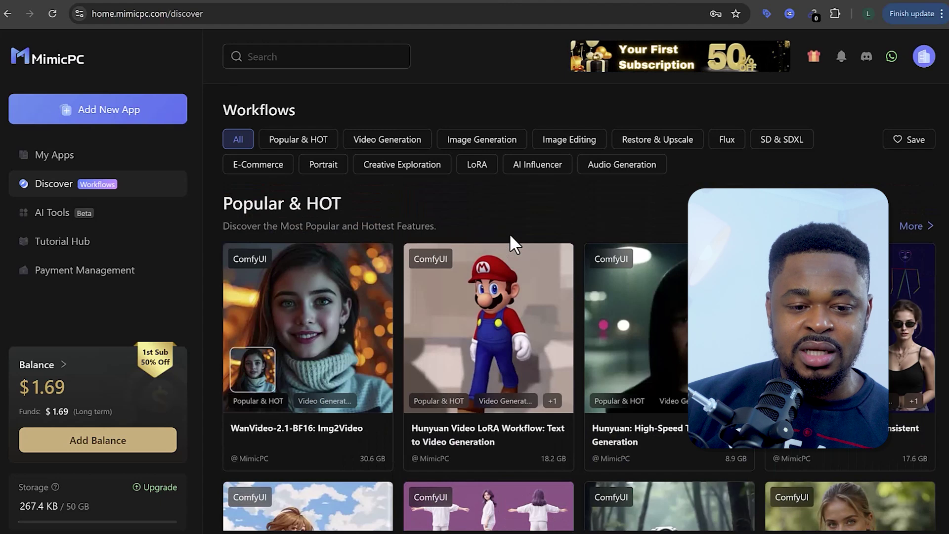
Step: Create and start a Fooocus app on Medium hardware at the Bargain rate of $0.25/h, with a 10-minute runtime
{"action": "left_click", "coordinate": [95, 124]}
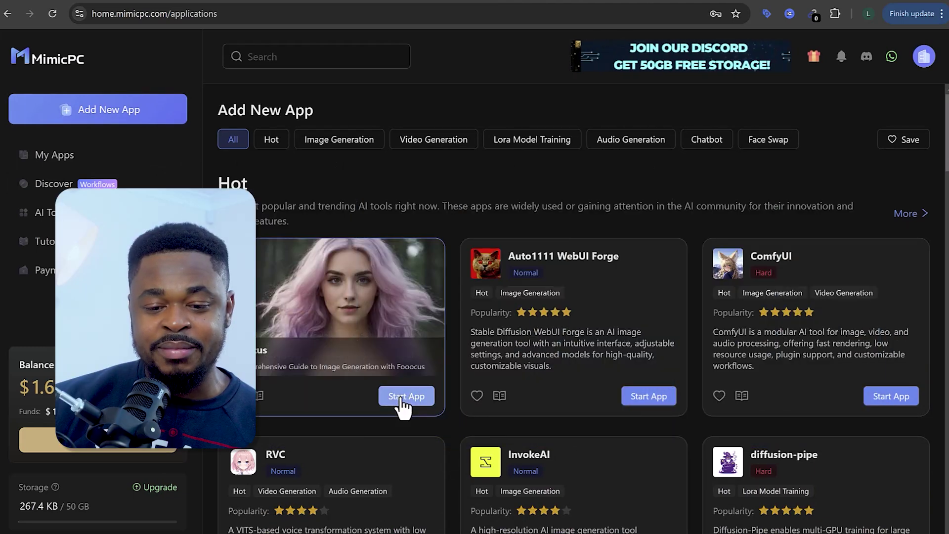
{"action": "left_click", "coordinate": [406, 396]}
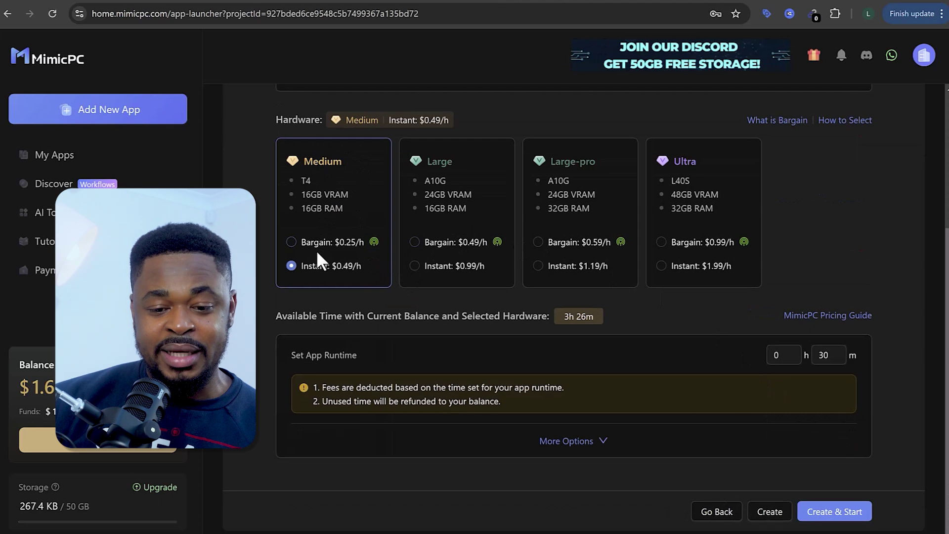
{"action": "left_click", "coordinate": [293, 243]}
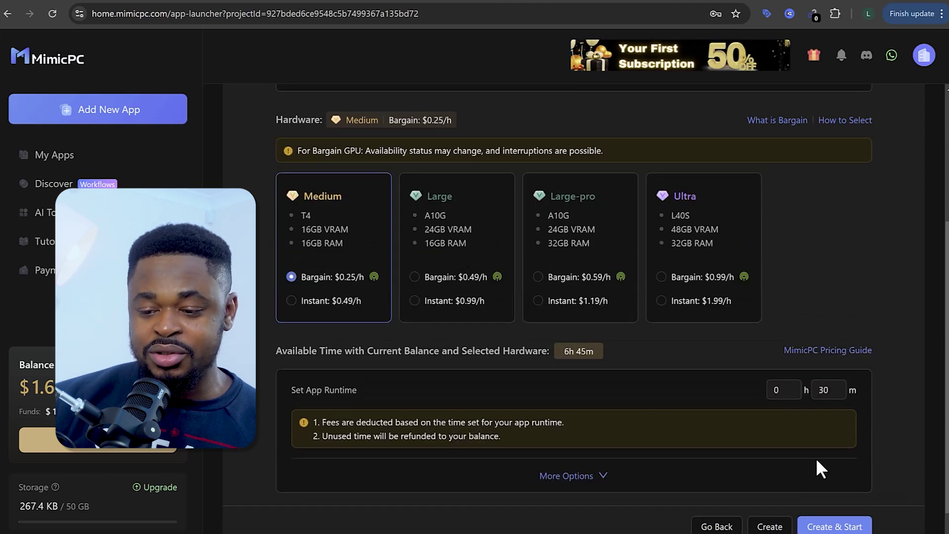
{"action": "left_click_drag", "start_coordinate": [821, 388], "coordinate": [803, 385]}
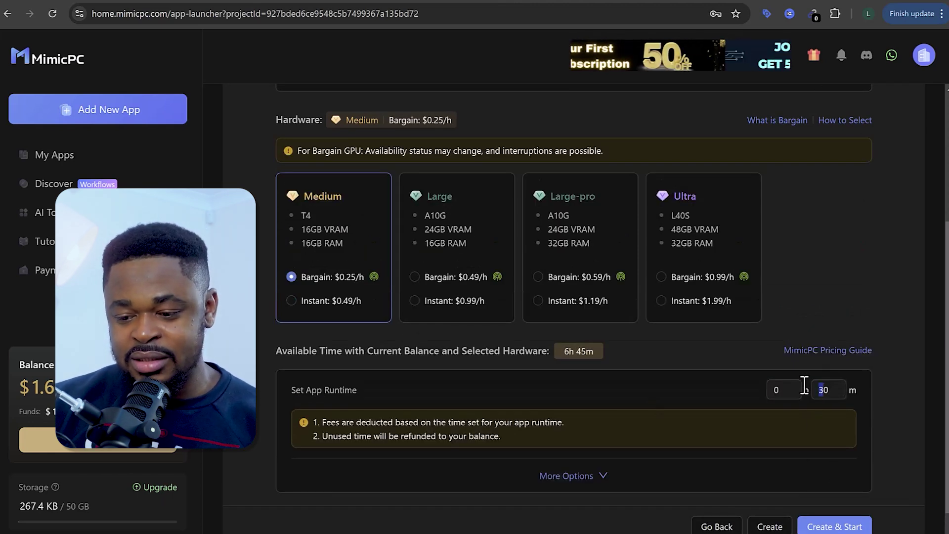
{"action": "type", "text": "1"}
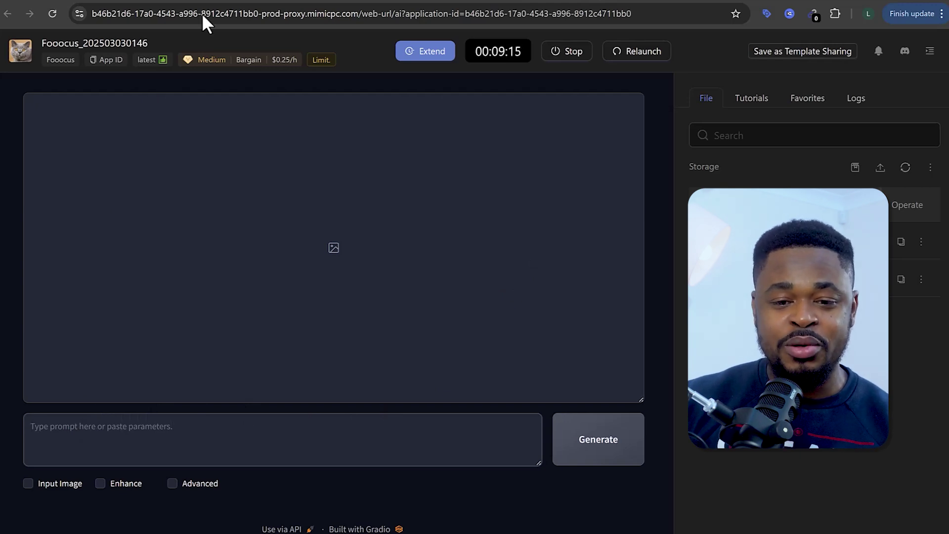
Step: In Google Docs, replace the Scene 1 prompt's closing quote with style wording: highly detailed, realistic, ultra wide angle, 4k resolution, shallow depth of field, cinematic composition
{"action": "key", "text": "ctrl+Tab"}
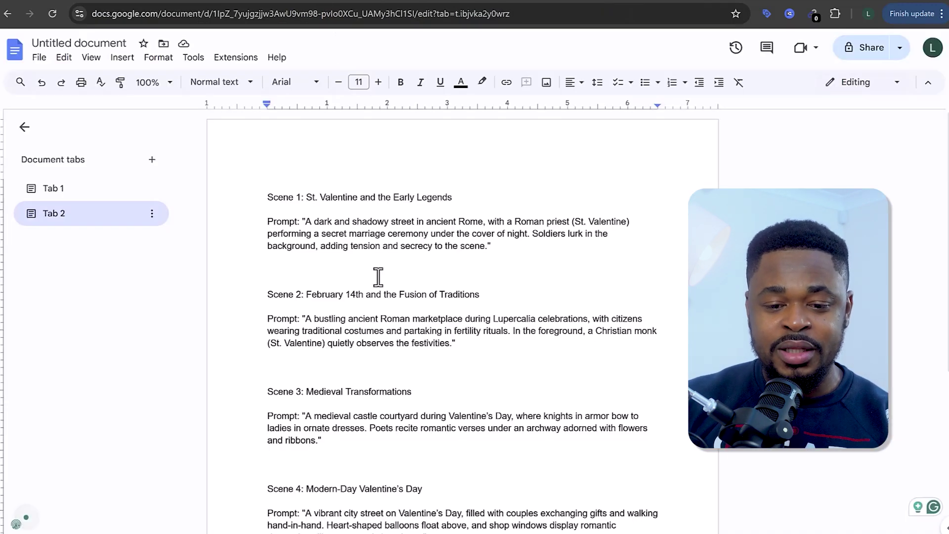
{"action": "left_click", "coordinate": [497, 246]}
{"action": "key", "text": "BackSpace"}
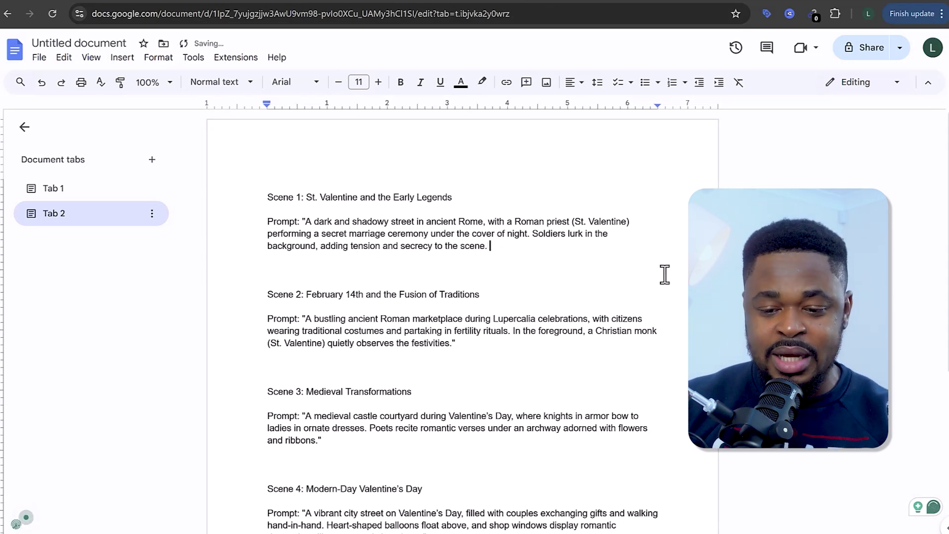
{"action": "type", "text": "Highly detailed, realistic, hyper-realistic detail in facial expression, ultra wide angle, 4k resolution, inspired by Christopher Nolan and Roger Deakins, shallow depth of field, cinematic composition with perfect framing."}
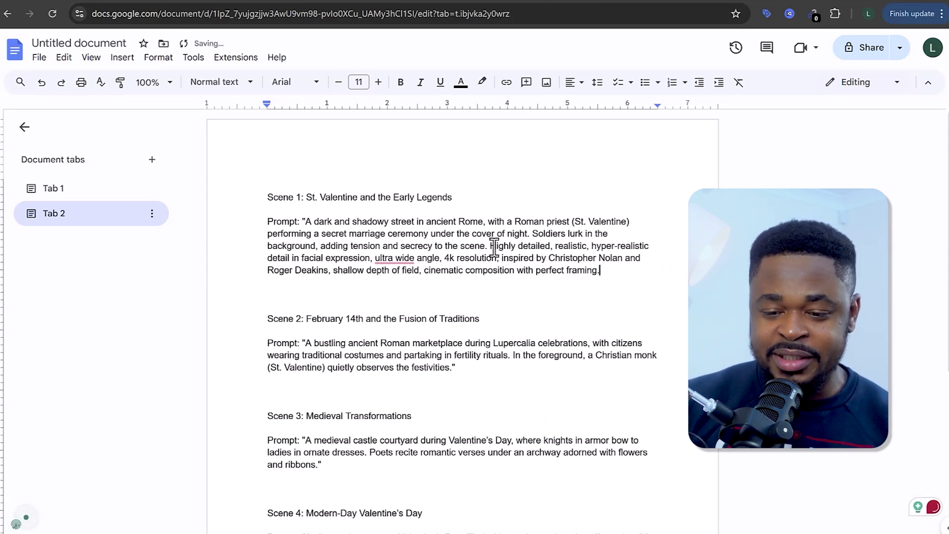
{"action": "mouse_move", "coordinate": [494, 245]}
{"action": "left_mouse_down"}
{"action": "mouse_move", "coordinate": [645, 247]}
{"action": "mouse_move", "coordinate": [351, 257]}
{"action": "mouse_move", "coordinate": [496, 257]}
{"action": "left_mouse_up"}
{"action": "left_click", "coordinate": [557, 245]}
{"action": "left_click", "coordinate": [450, 260]}
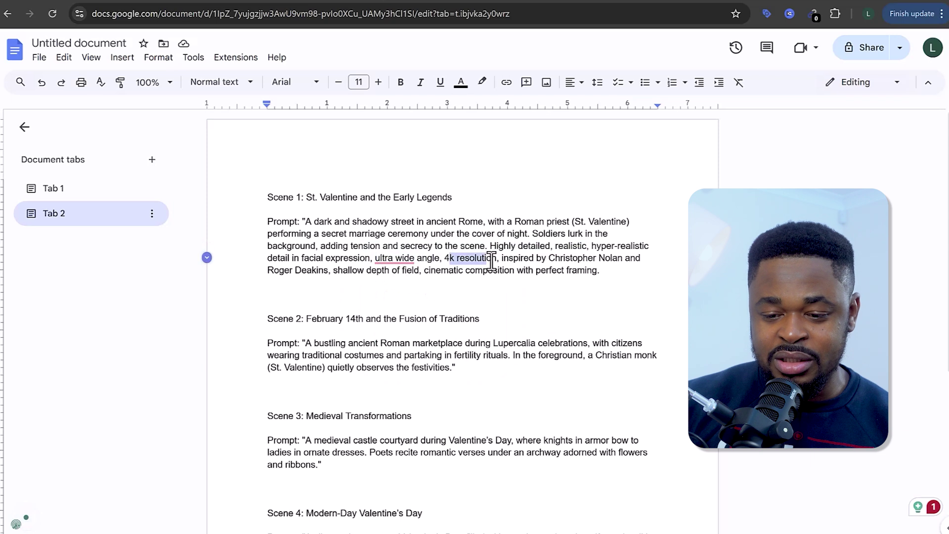
{"action": "left_click", "coordinate": [530, 258]}
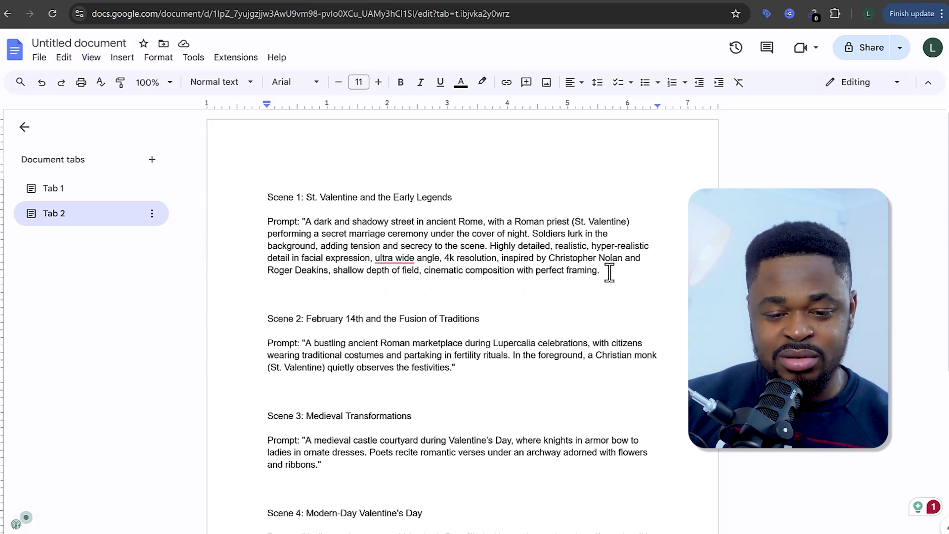
Step: Copy the extended Scene 1 prompt text into the Fooocus prompt and turn on the Advanced options
{"action": "left_click_drag", "start_coordinate": [611, 273], "coordinate": [315, 221]}
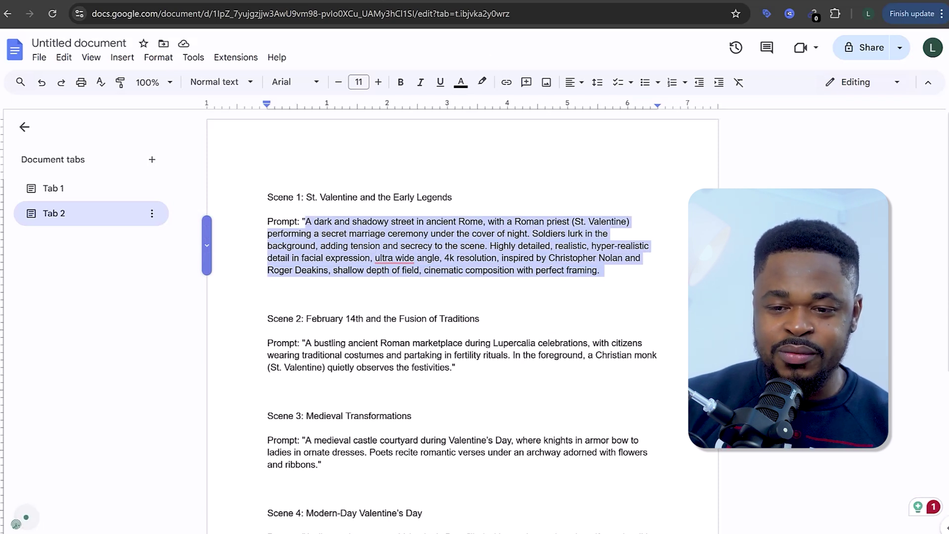
{"action": "left_click", "coordinate": [534, 4]}
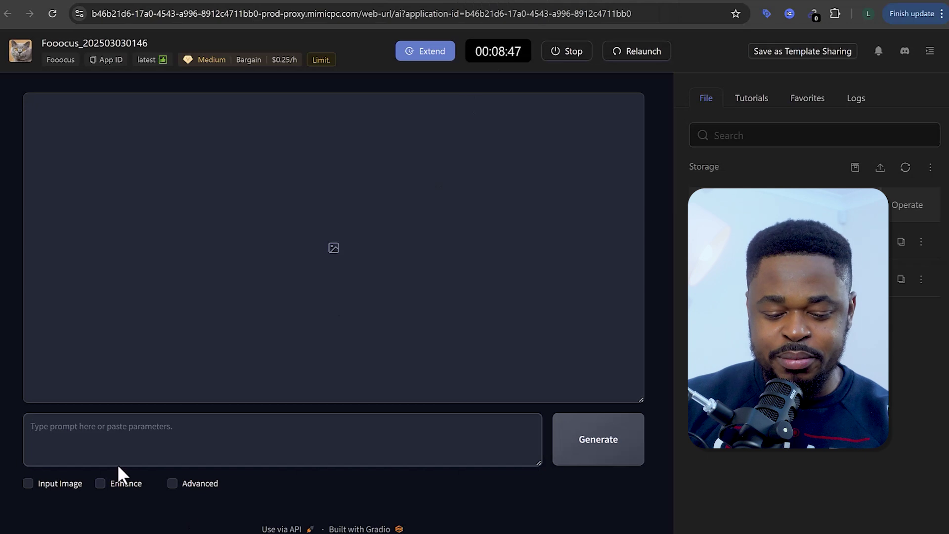
{"action": "key", "text": "ctrl+v"}
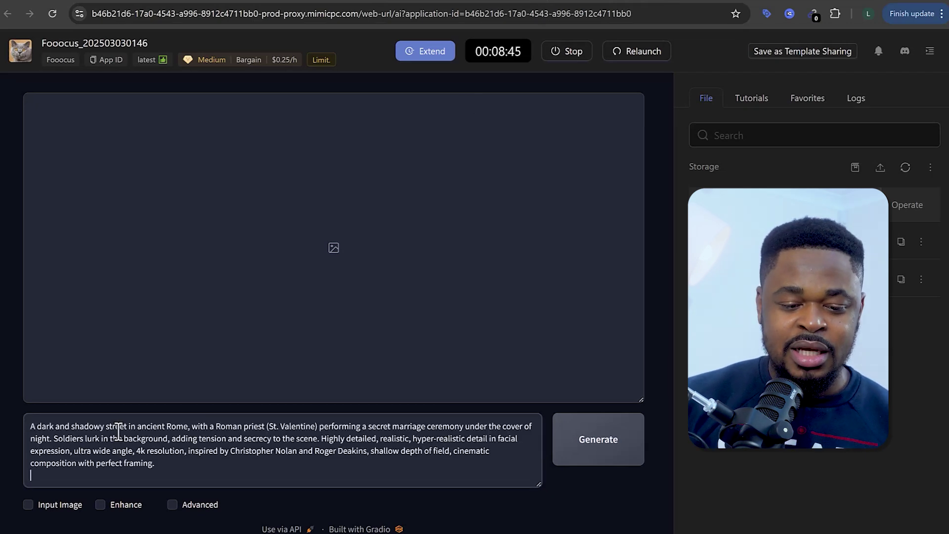
{"action": "left_click", "coordinate": [171, 502]}
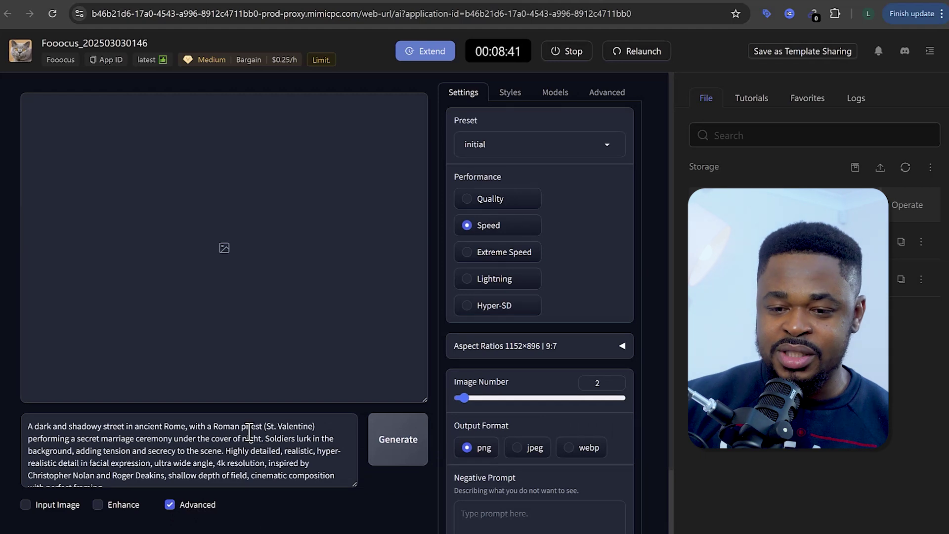
Step: Set the Fooocus preset to realistic
{"action": "scroll", "coordinate": [545, 151], "scroll_direction": "down", "scroll_amount": 3}
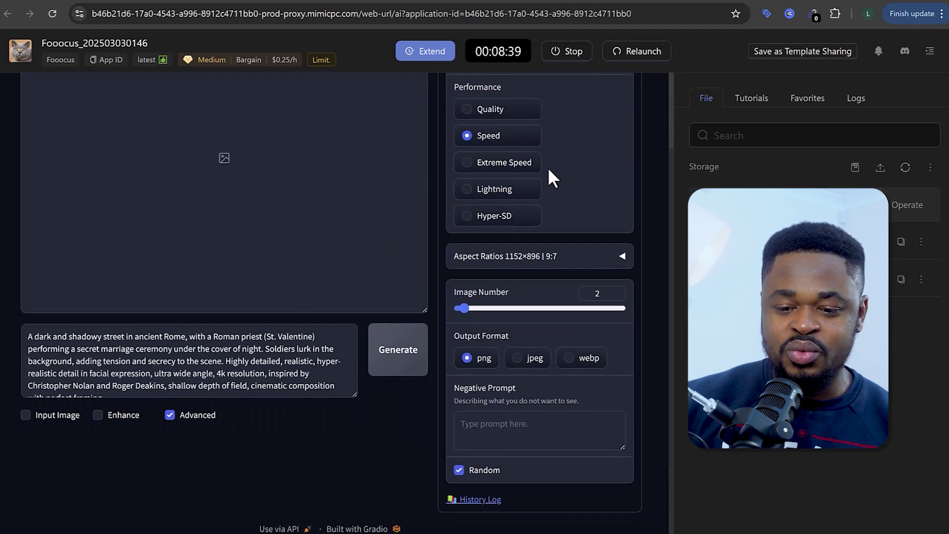
{"action": "scroll", "coordinate": [499, 296], "scroll_direction": "up", "scroll_amount": 3}
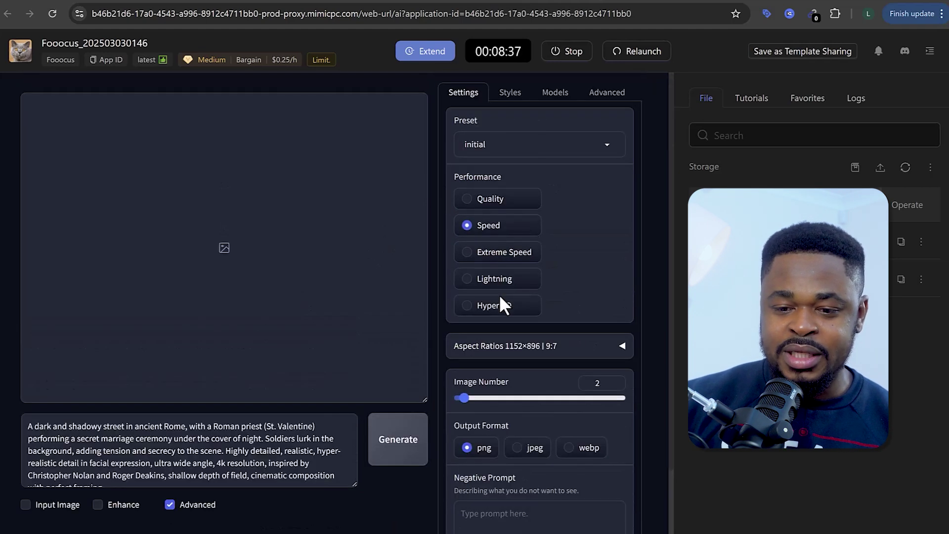
{"action": "left_click", "coordinate": [492, 144]}
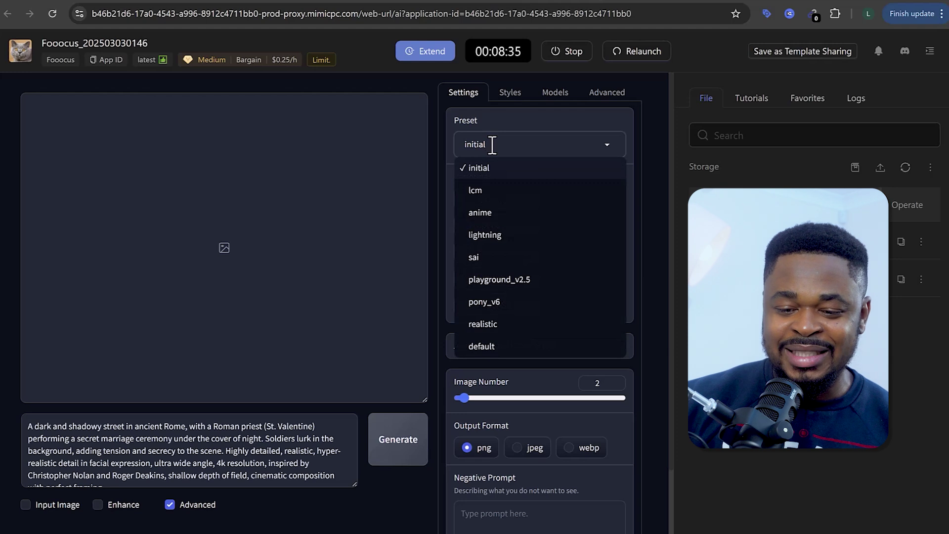
{"action": "left_click", "coordinate": [507, 324]}
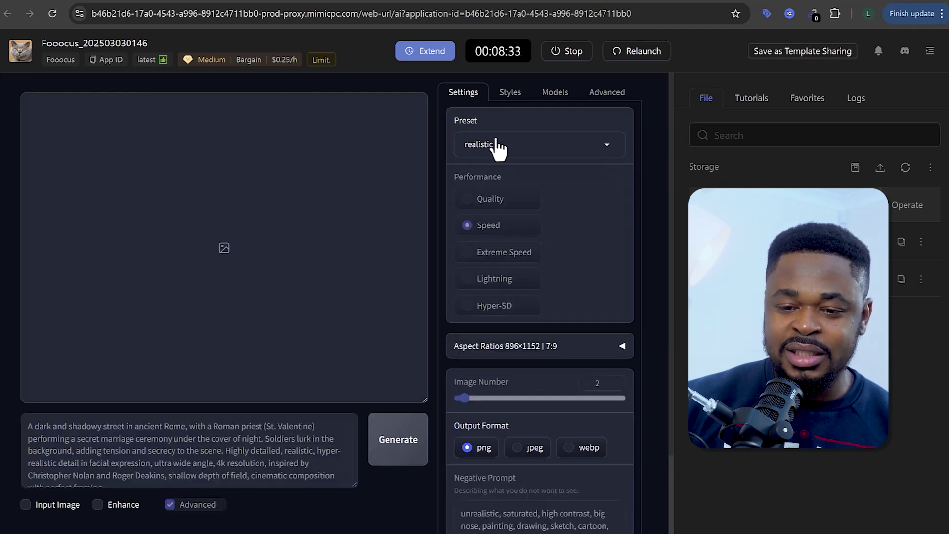
Step: Examine the available image styles and the LoRA 1 model choices that come with the realistic preset
{"action": "left_click", "coordinate": [510, 97]}
{"action": "left_click_drag", "start_coordinate": [511, 97], "coordinate": [530, 505]}
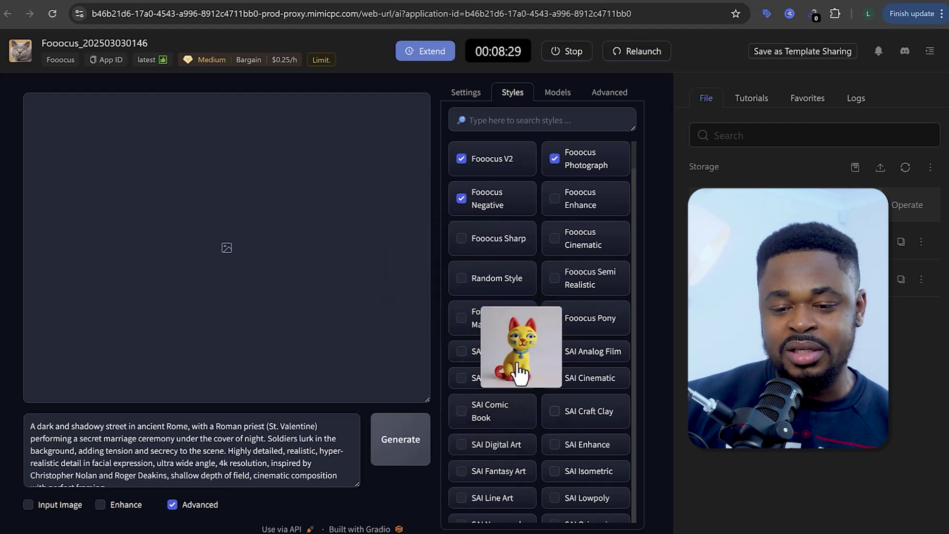
{"action": "scroll", "coordinate": [581, 316], "scroll_direction": "down", "scroll_amount": 1}
{"action": "scroll", "coordinate": [578, 313], "scroll_direction": "down", "scroll_amount": 10}
{"action": "scroll", "coordinate": [577, 316], "scroll_direction": "up", "scroll_amount": 12}
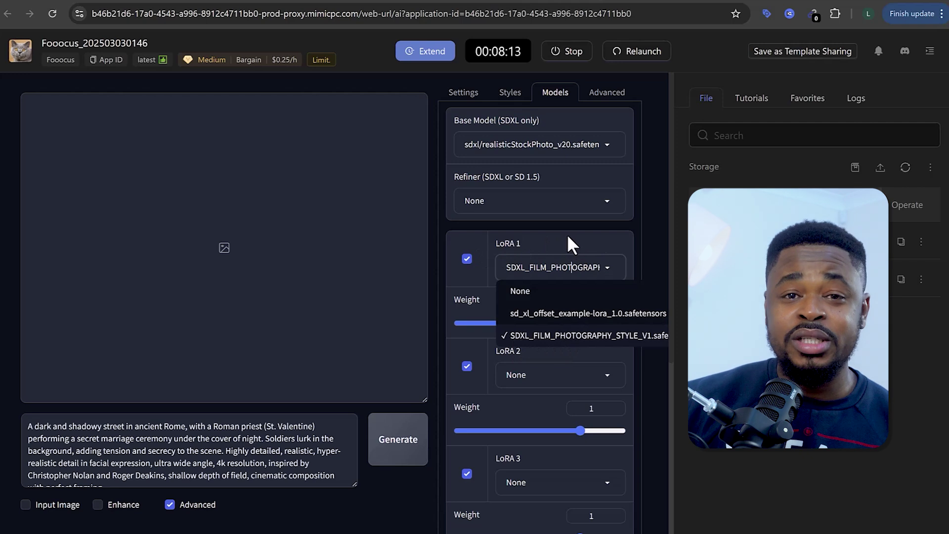
{"action": "left_click", "coordinate": [567, 233]}
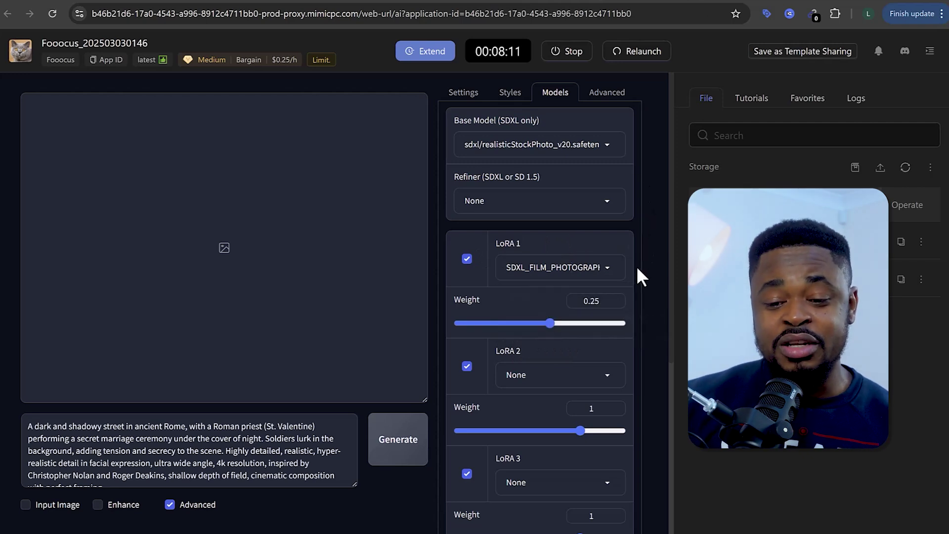
{"action": "left_click", "coordinate": [569, 269]}
{"action": "left_click", "coordinate": [553, 233]}
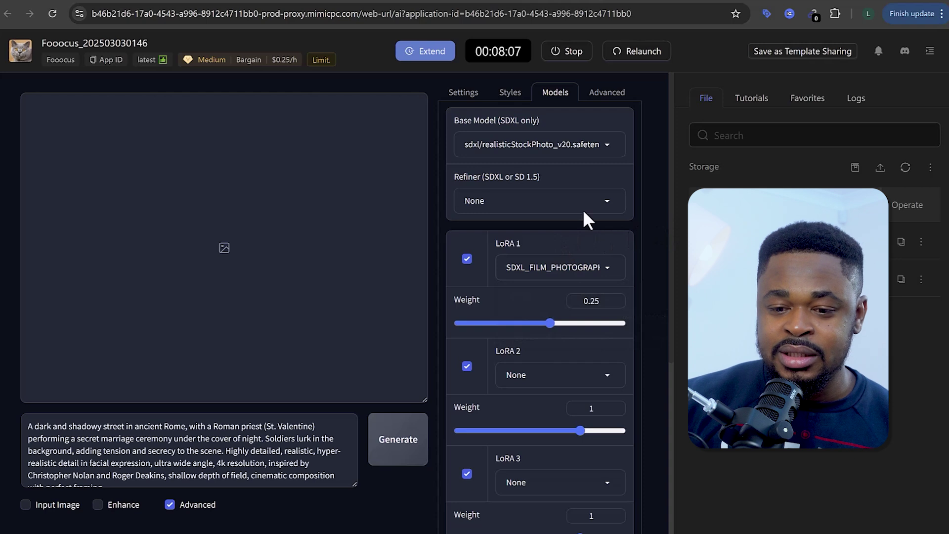
Step: Raise the Image Sharpness to 5.431
{"action": "left_click", "coordinate": [608, 94]}
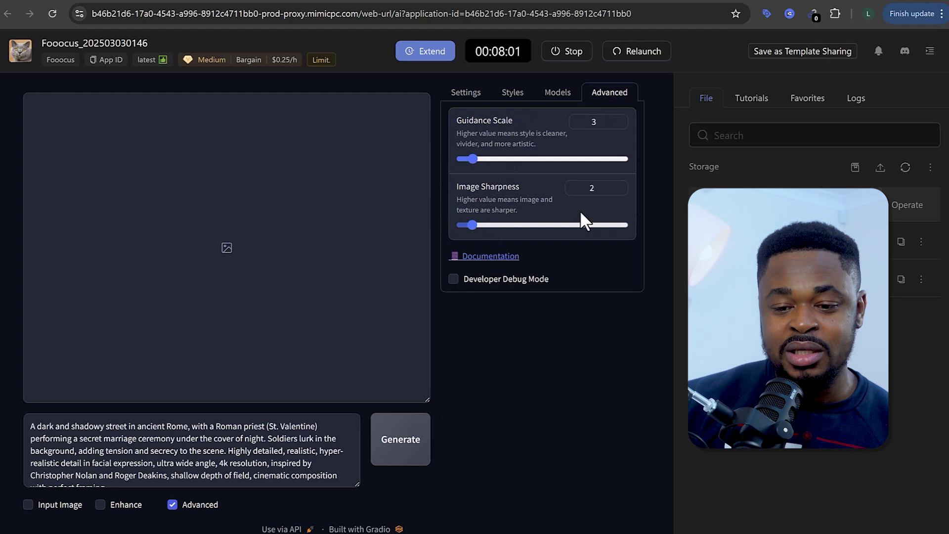
{"action": "left_click", "coordinate": [483, 225]}
{"action": "mouse_move", "coordinate": [491, 228]}
{"action": "left_mouse_down"}
{"action": "mouse_move", "coordinate": [482, 227]}
{"action": "mouse_move", "coordinate": [490, 227]}
{"action": "left_mouse_up"}
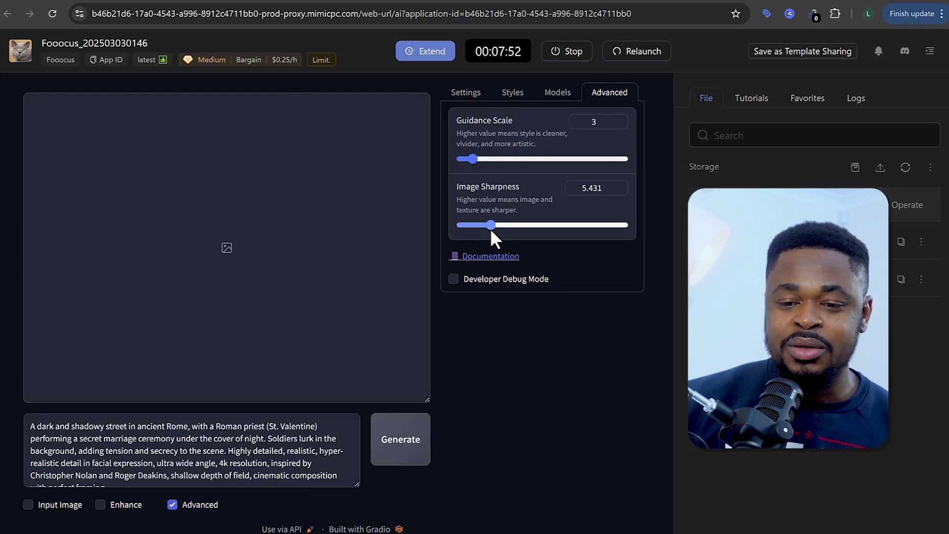
Step: Set the number of images to 4 and the aspect ratio to 1280×768 (5:3)
{"action": "left_click", "coordinate": [470, 93]}
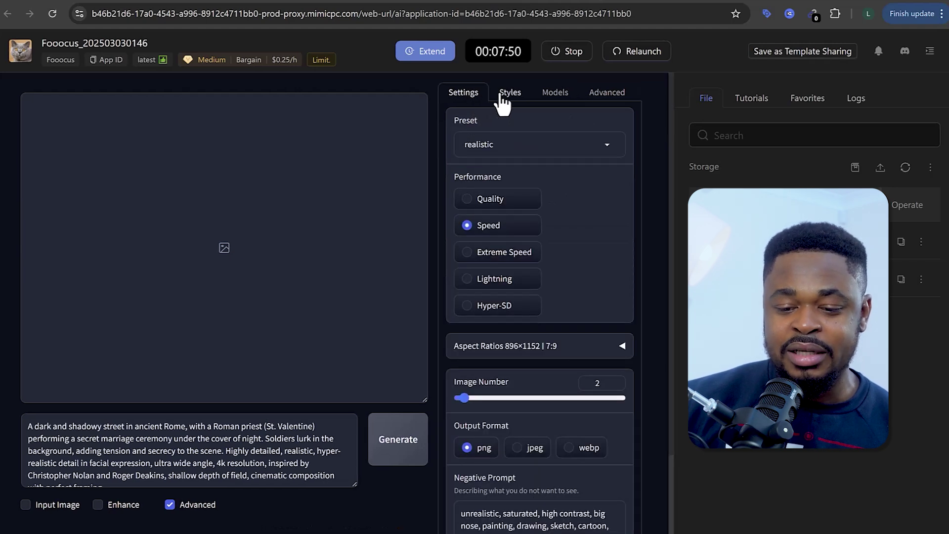
{"action": "left_click_drag", "start_coordinate": [464, 397], "coordinate": [476, 398]}
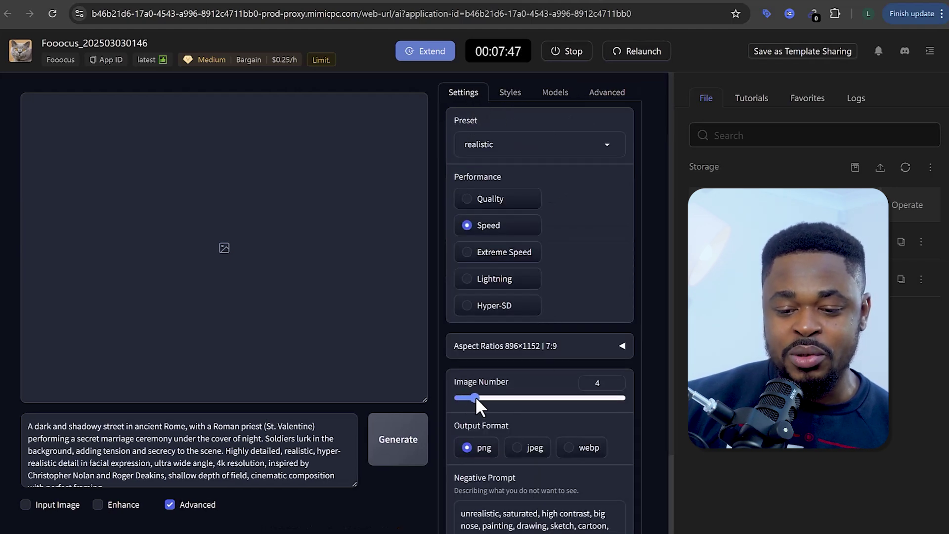
{"action": "left_click", "coordinate": [622, 347]}
{"action": "scroll", "coordinate": [622, 353], "scroll_direction": "down", "scroll_amount": 7}
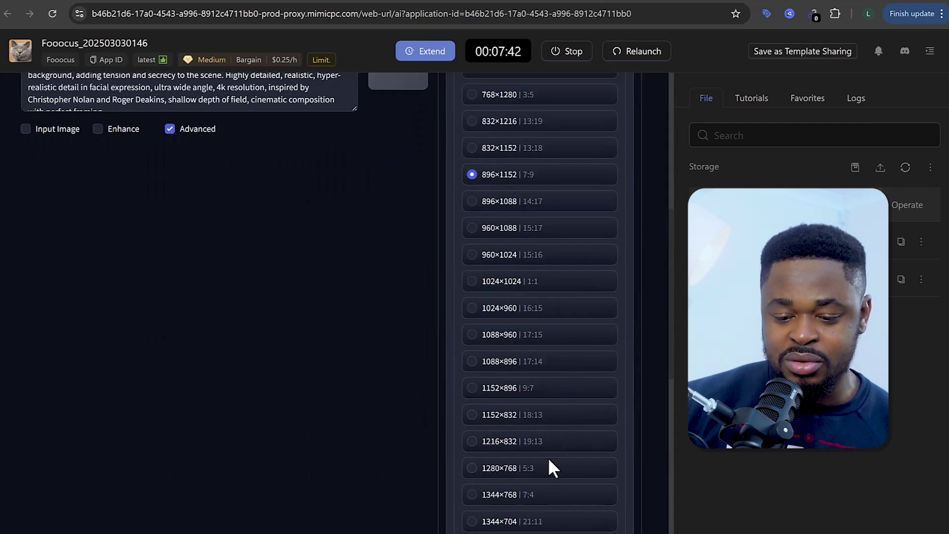
{"action": "left_click", "coordinate": [531, 475]}
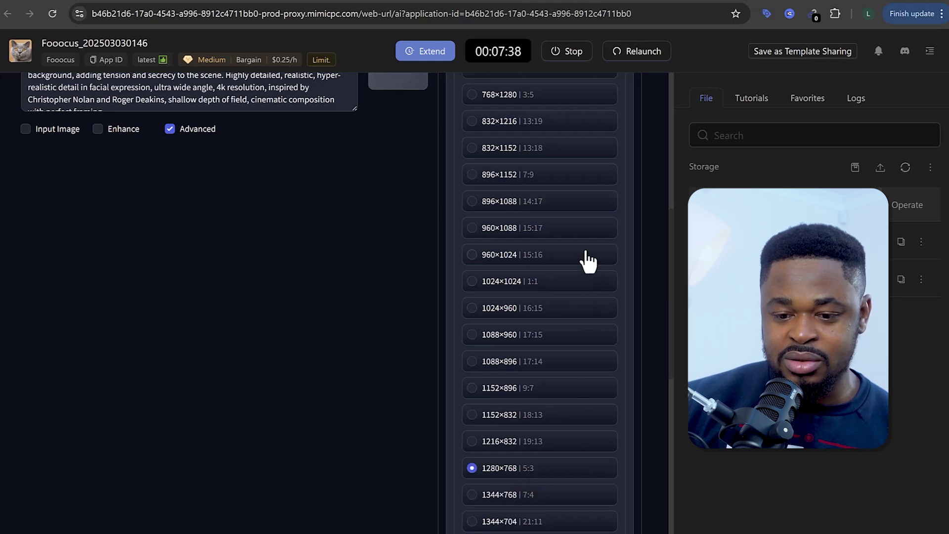
Step: Check the remaining generation settings and turn on the Enhance option beneath the prompt
{"action": "scroll", "coordinate": [495, 331], "scroll_direction": "down", "scroll_amount": 9}
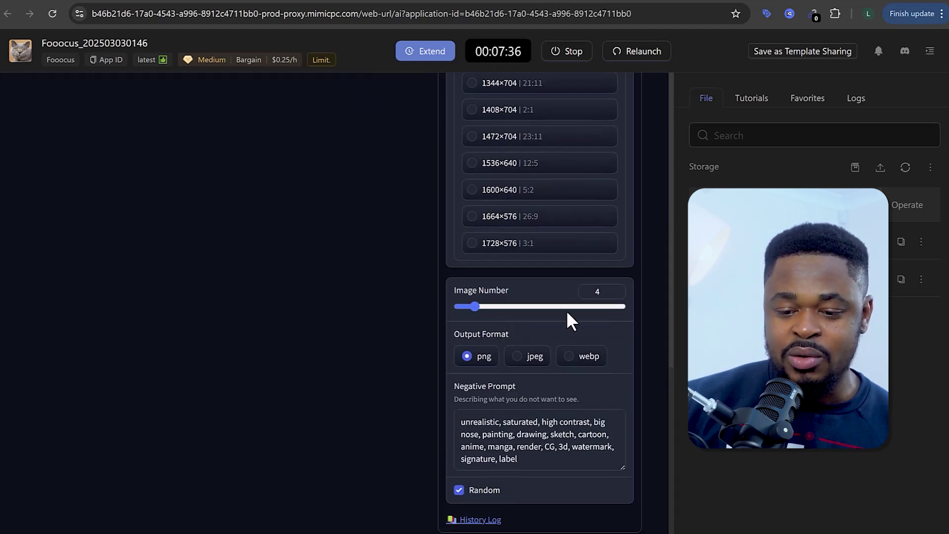
{"action": "scroll", "coordinate": [375, 303], "scroll_direction": "up", "scroll_amount": 10}
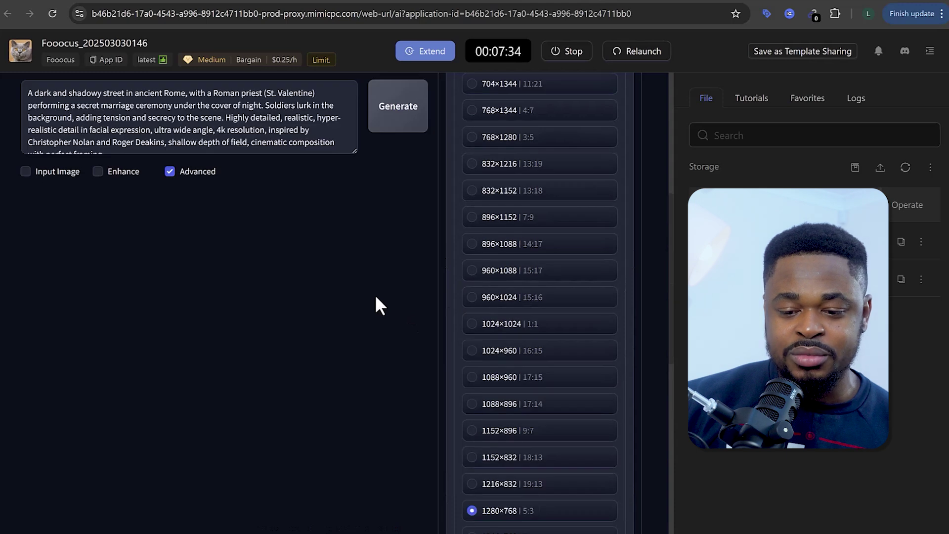
{"action": "scroll", "coordinate": [461, 333], "scroll_direction": "down", "scroll_amount": 8}
{"action": "scroll", "coordinate": [292, 307], "scroll_direction": "up", "scroll_amount": 10}
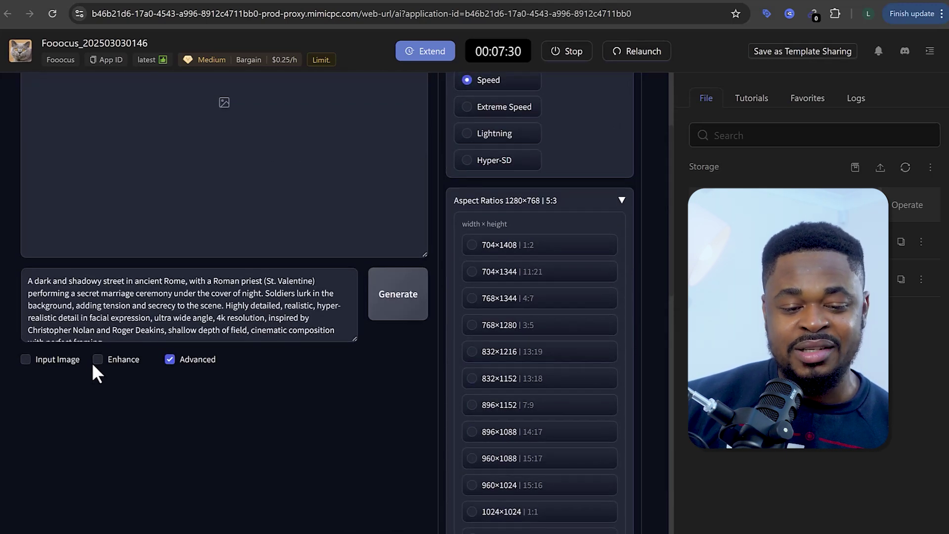
{"action": "left_click", "coordinate": [98, 359]}
{"action": "scroll", "coordinate": [262, 322], "scroll_direction": "down", "scroll_amount": 4}
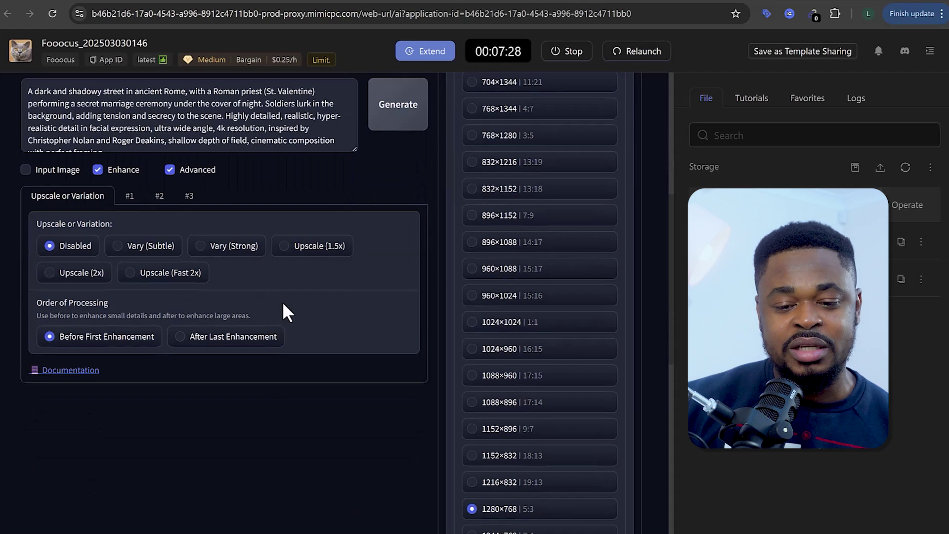
{"action": "scroll", "coordinate": [282, 301], "scroll_direction": "up", "scroll_amount": 4}
{"action": "scroll", "coordinate": [283, 300], "scroll_direction": "up", "scroll_amount": 3}
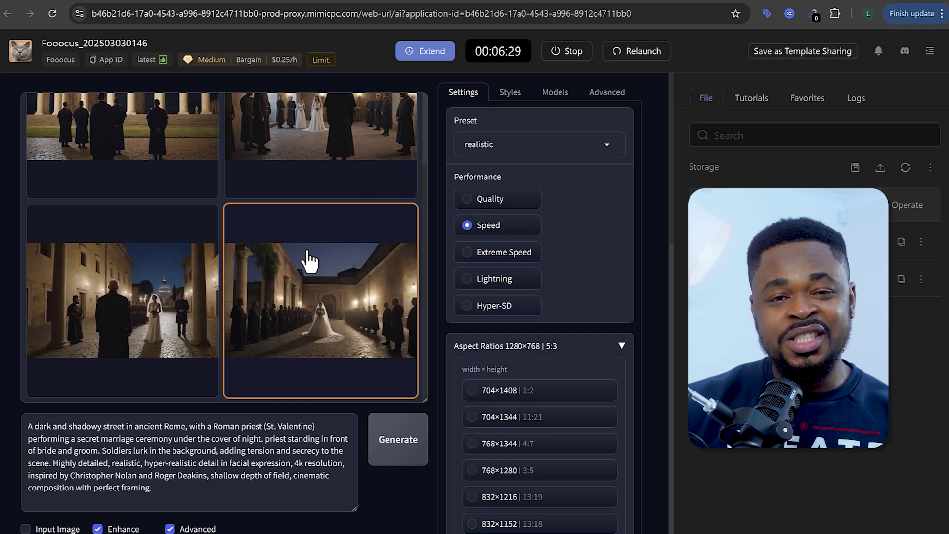
Step: Compare the generated Scene 1 images, enlarge the candlelit indoor hall with the priest seen from behind, and download it
{"action": "scroll", "coordinate": [310, 260], "scroll_direction": "up", "scroll_amount": 2}
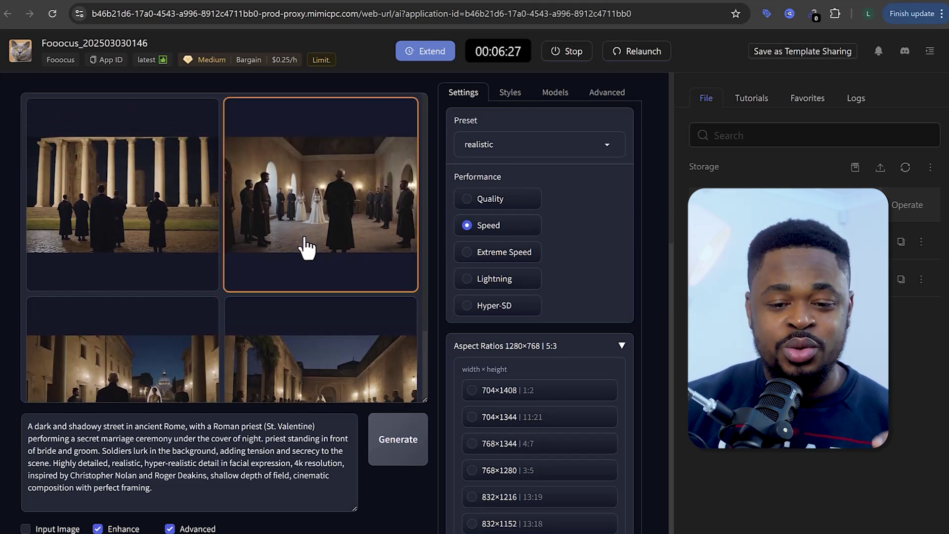
{"action": "scroll", "coordinate": [307, 242], "scroll_direction": "down", "scroll_amount": 2}
{"action": "scroll", "coordinate": [314, 205], "scroll_direction": "up", "scroll_amount": 1}
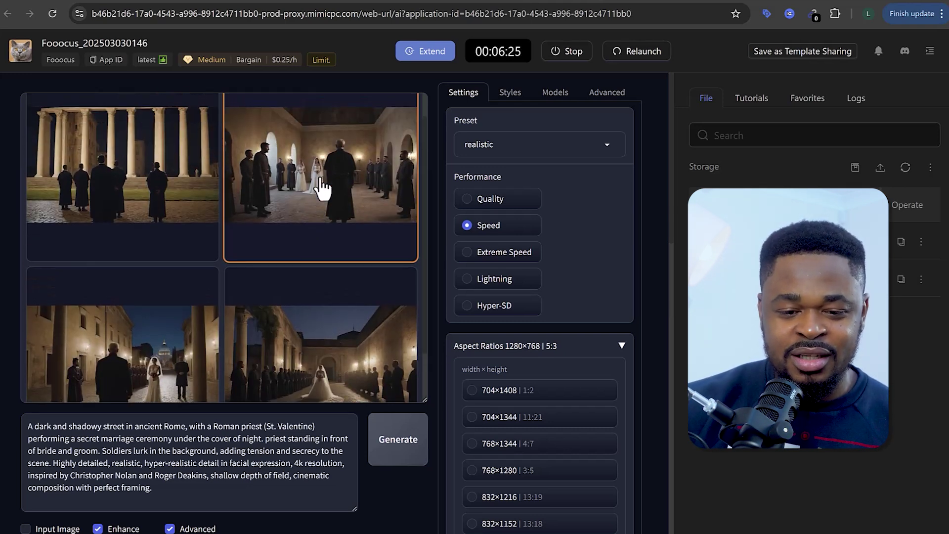
{"action": "left_click", "coordinate": [320, 193]}
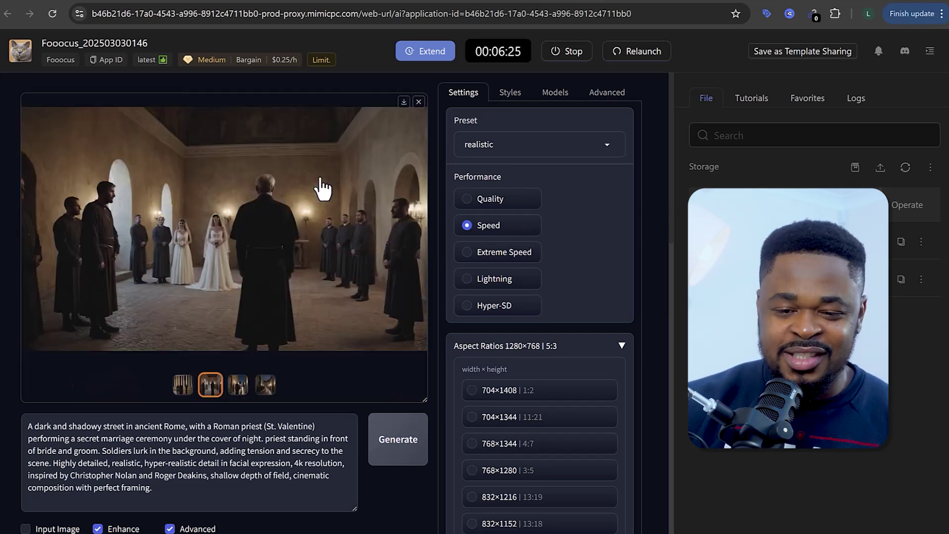
{"action": "left_click", "coordinate": [404, 102]}
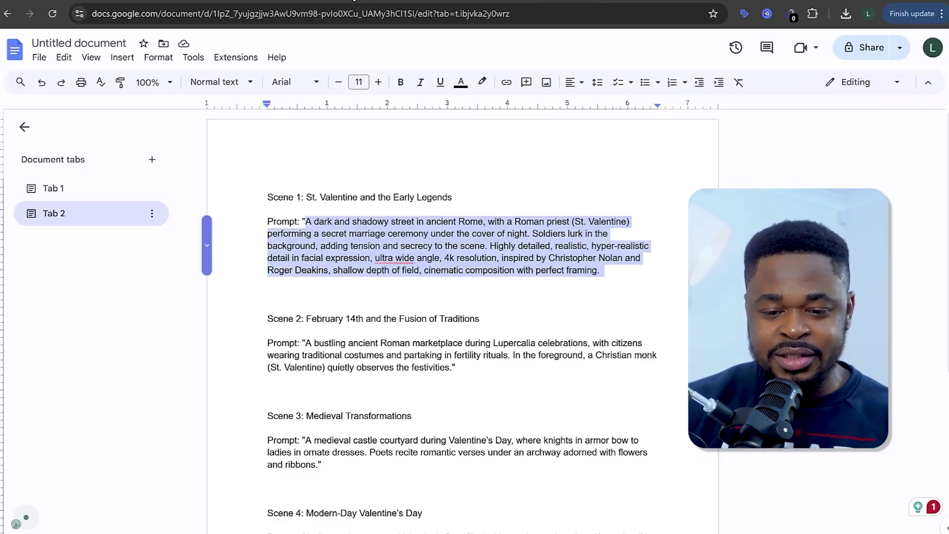
Step: In Google Docs, copy the Scene 2 prompt text about the bustling ancient Roman marketplace, without its quotation marks
{"action": "key", "text": "shift+Down"}
{"action": "key", "text": "shift+Down"}
{"action": "key", "text": "shift+Down"}
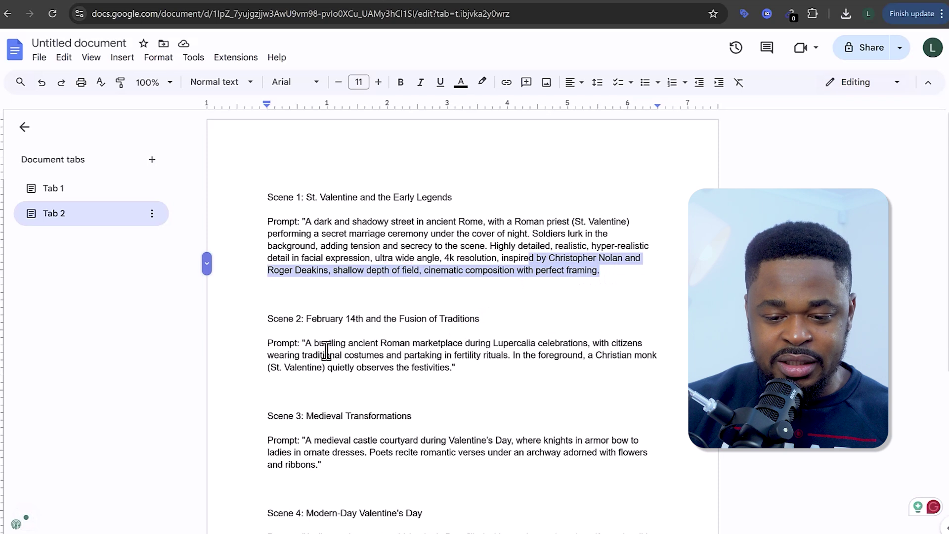
{"action": "left_click_drag", "start_coordinate": [305, 343], "coordinate": [451, 367]}
{"action": "key", "text": "ctrl+c"}
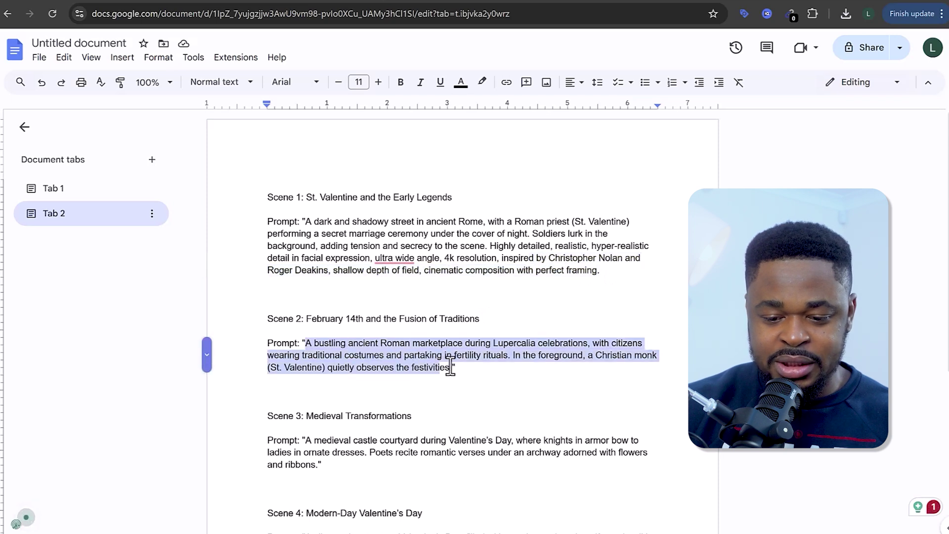
Step: Back in Fooocus, replace the Scene 1 description in the prompt with the copied Scene 2 text, keeping the style wording, and generate the images
{"action": "key", "text": "ctrl+Tab"}
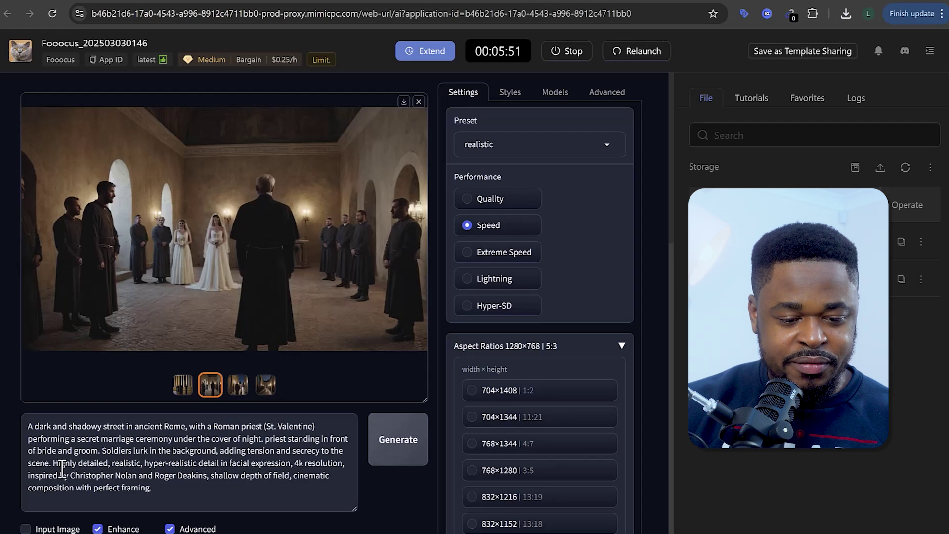
{"action": "left_click_drag", "start_coordinate": [51, 466], "coordinate": [29, 409]}
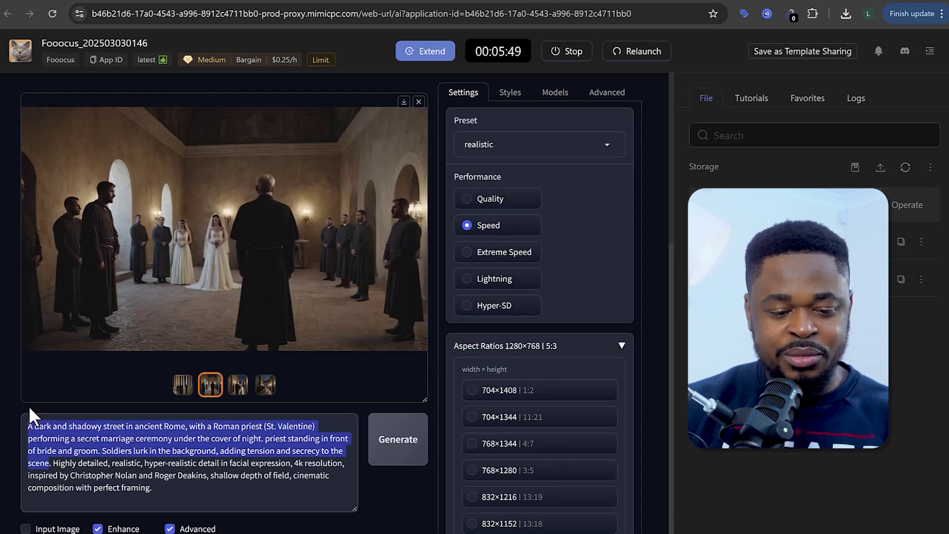
{"action": "key", "text": "ctrl+v"}
{"action": "left_click", "coordinate": [401, 437]}
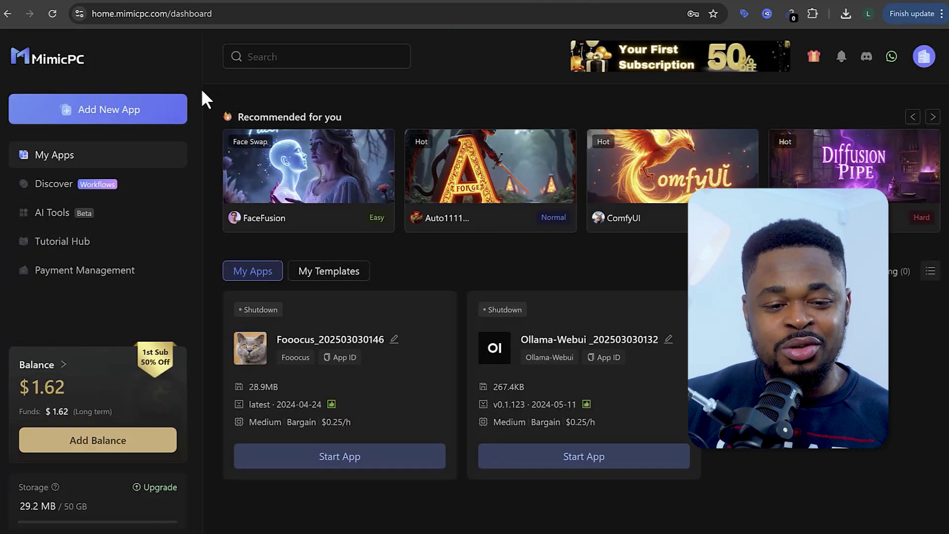
Step: On MimicPC's Discover page, start the LTX-Video v0.9.1: img2video&text2video workflow
{"action": "left_click", "coordinate": [136, 191]}
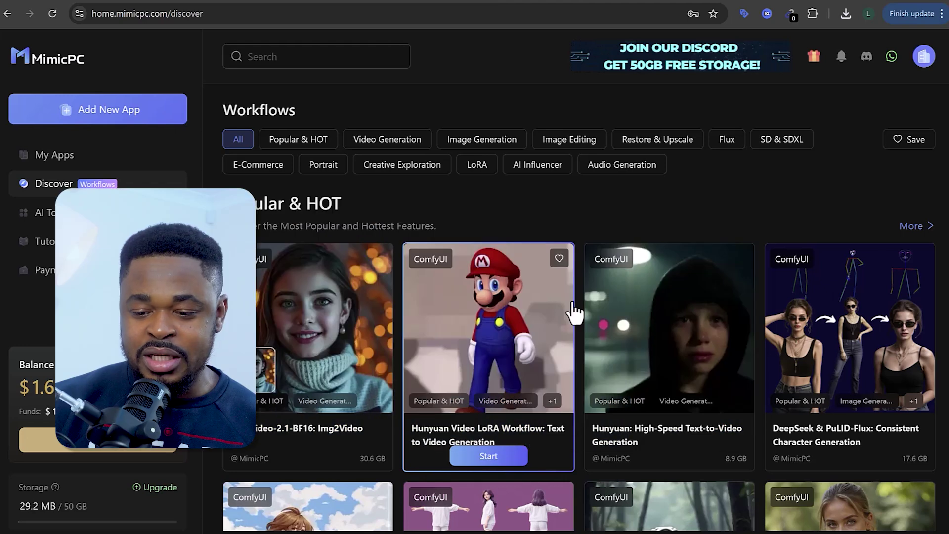
{"action": "scroll", "coordinate": [575, 311], "scroll_direction": "down", "scroll_amount": 5}
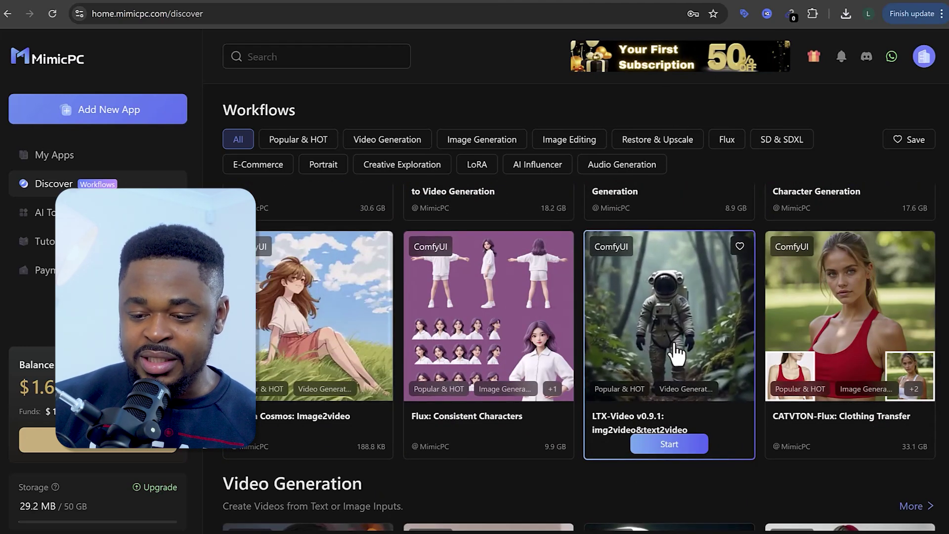
{"action": "left_click", "coordinate": [666, 450]}
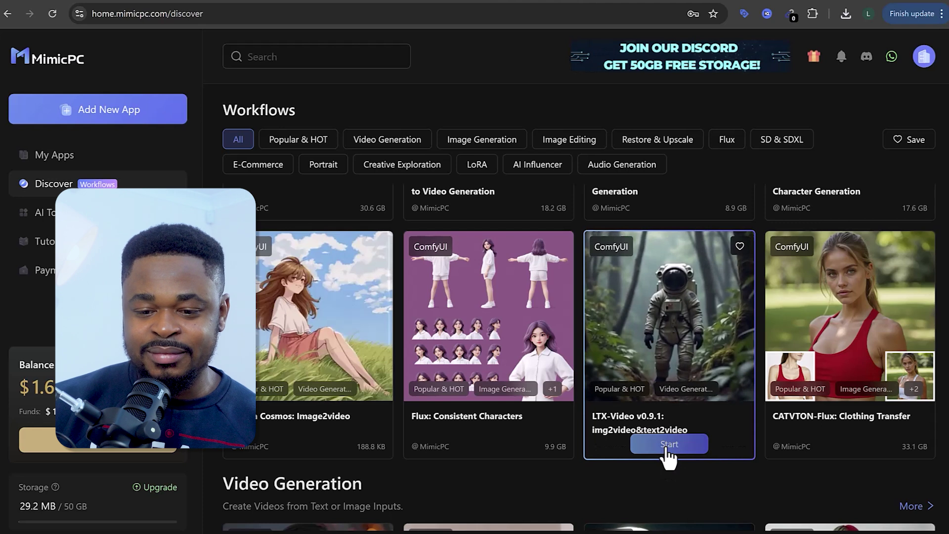
Step: Choose Large-pro+ hardware at the Instant rate of $1.49/h and set the app runtime to 15 minutes
{"action": "scroll", "coordinate": [666, 426], "scroll_direction": "down", "scroll_amount": 5}
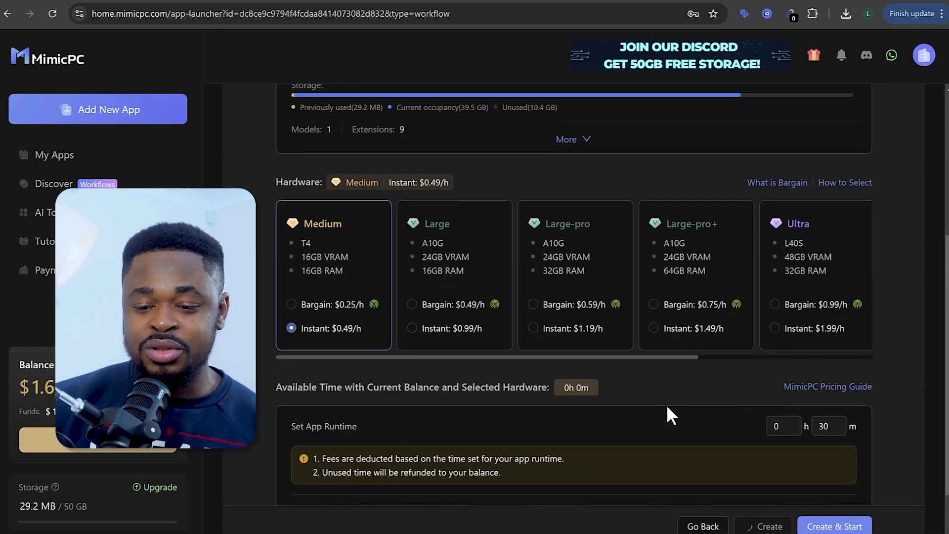
{"action": "left_click", "coordinate": [660, 335]}
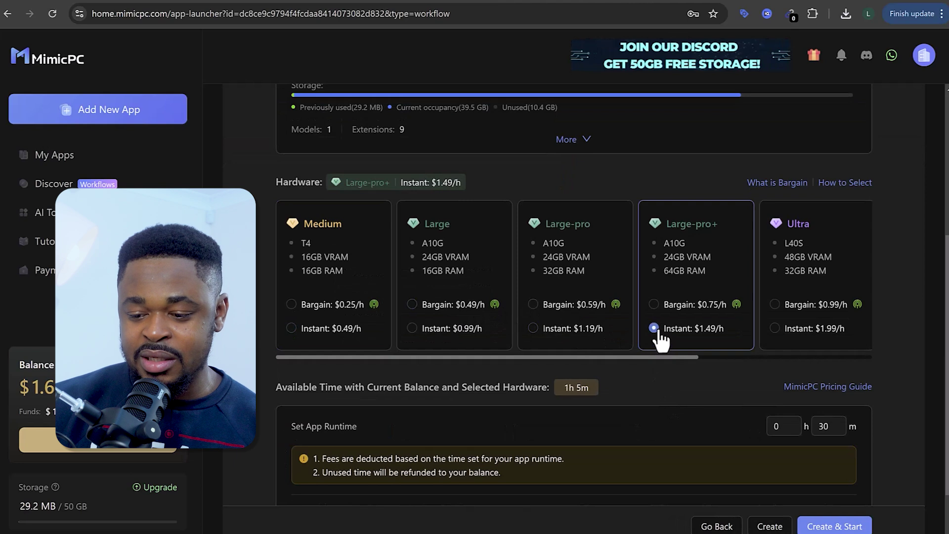
{"action": "left_click_drag", "start_coordinate": [824, 425], "coordinate": [794, 419]}
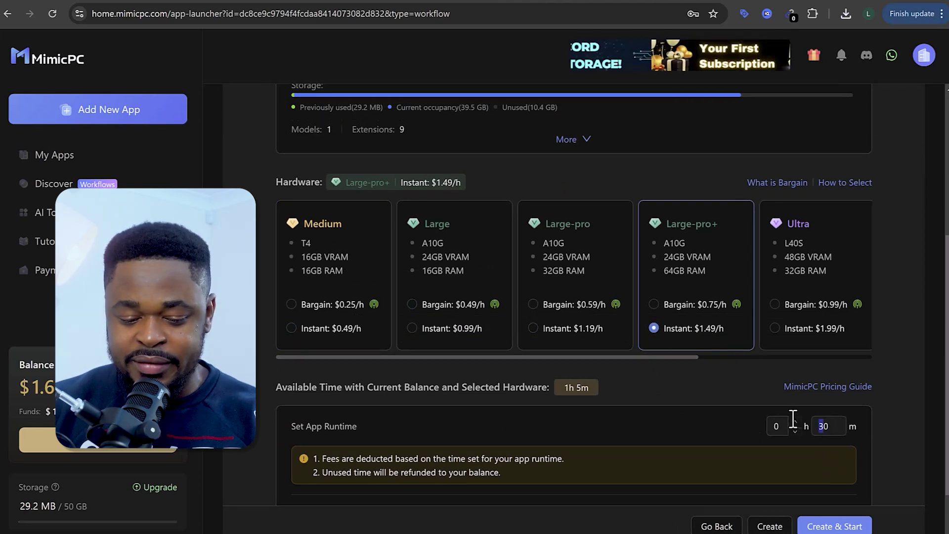
{"action": "type", "text": "15"}
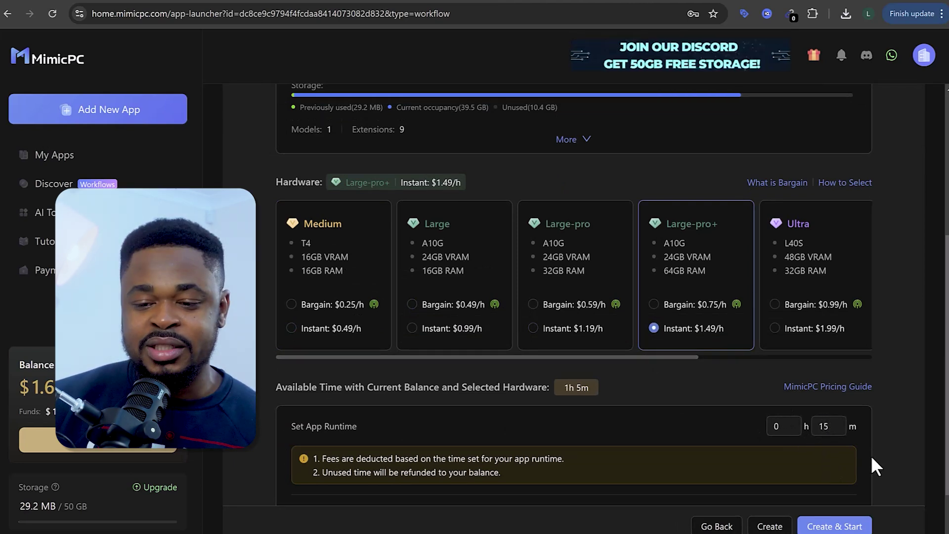
Step: Create and start the configured LTX-Video app and open its LTXV0.9.1 i2v.json workflow
{"action": "left_click", "coordinate": [834, 526]}
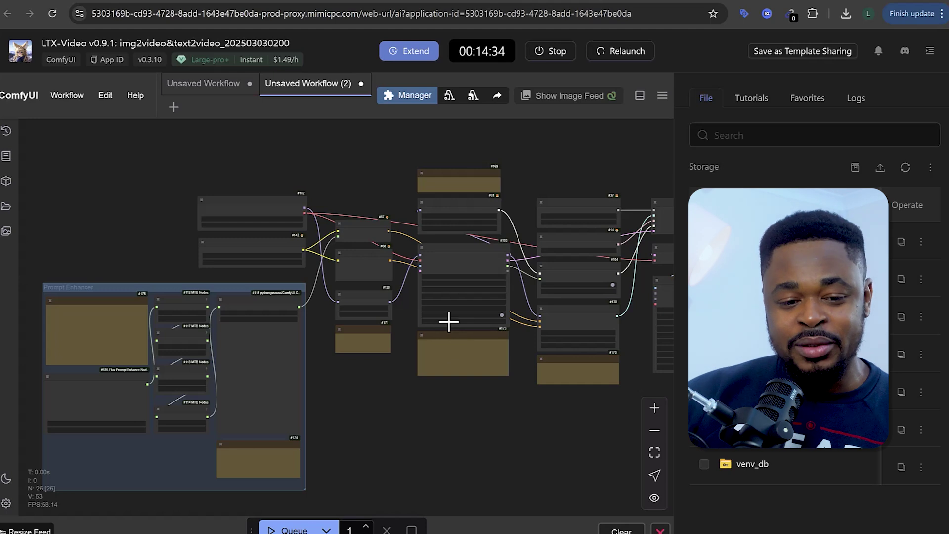
{"action": "left_click", "coordinate": [7, 207]}
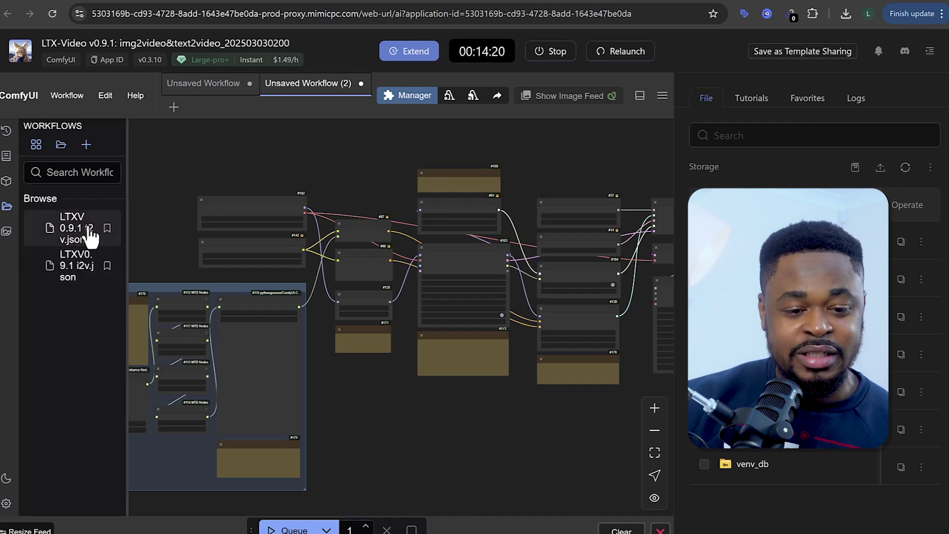
{"action": "left_click", "coordinate": [79, 267]}
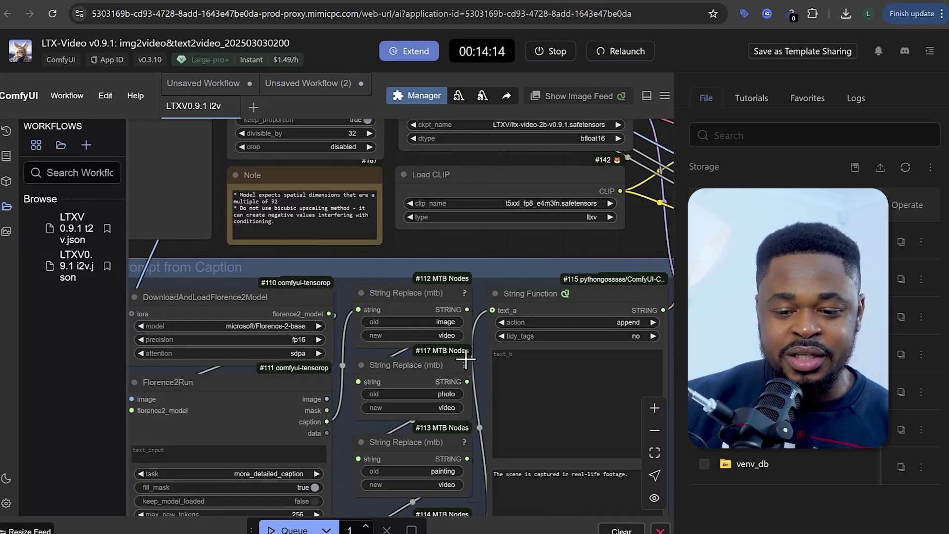
Step: Upload image (22).png from the Downloads folder into the Load Image node
{"action": "scroll", "coordinate": [464, 336], "scroll_direction": "down", "scroll_amount": 3}
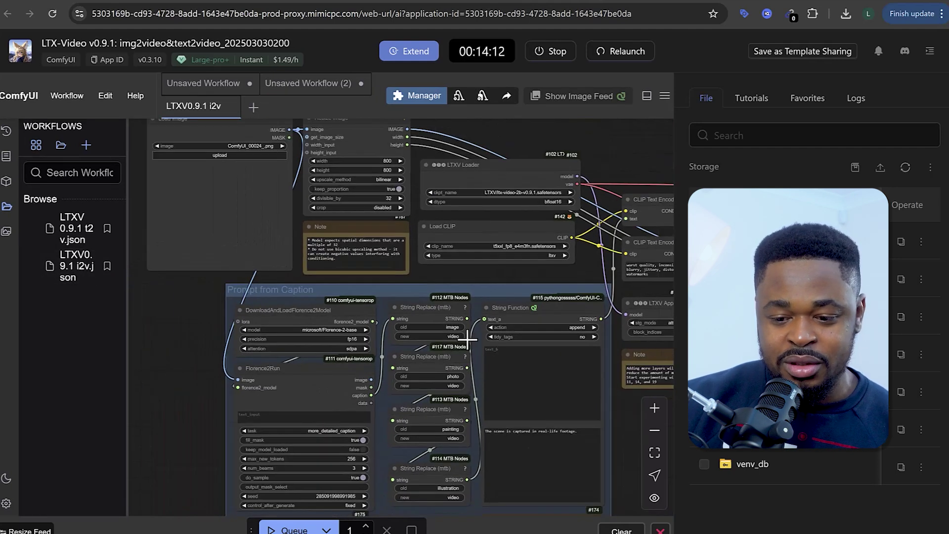
{"action": "scroll", "coordinate": [466, 338], "scroll_direction": "down", "scroll_amount": 2}
{"action": "left_click_drag", "start_coordinate": [620, 420], "coordinate": [585, 449]}
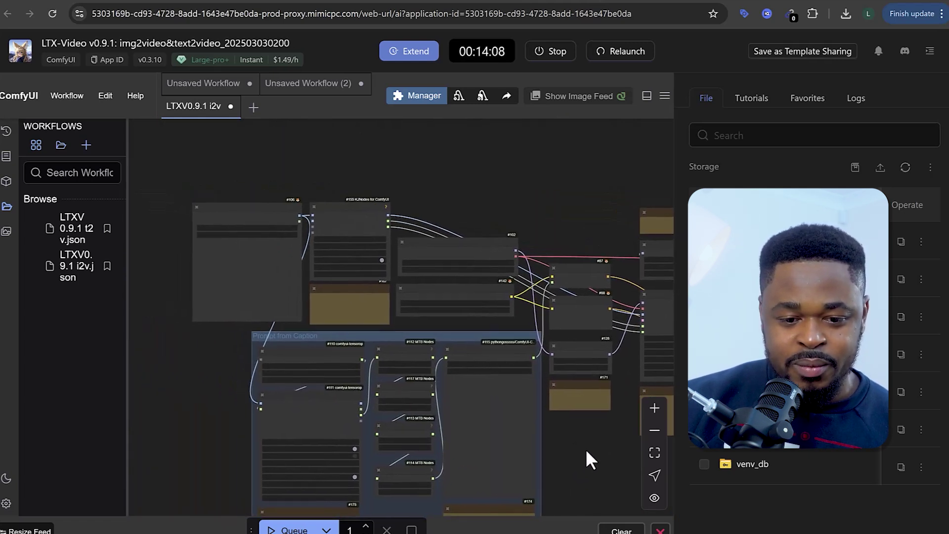
{"action": "scroll", "coordinate": [254, 245], "scroll_direction": "up", "scroll_amount": 5}
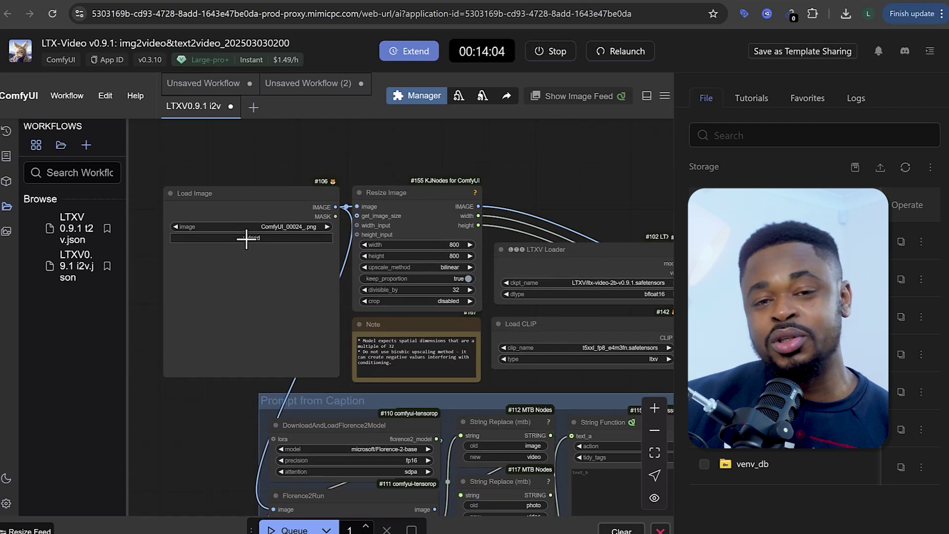
{"action": "left_click", "coordinate": [246, 238]}
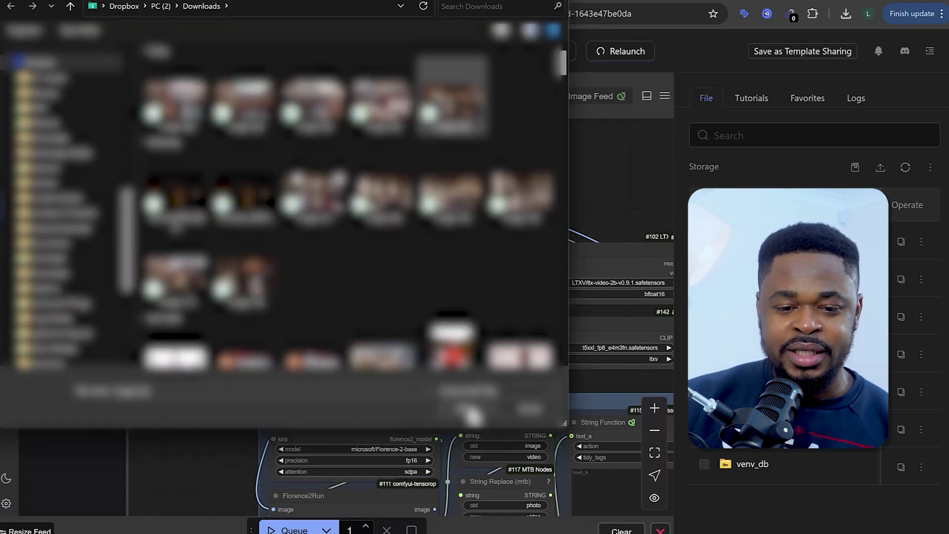
{"action": "left_click", "coordinate": [467, 410]}
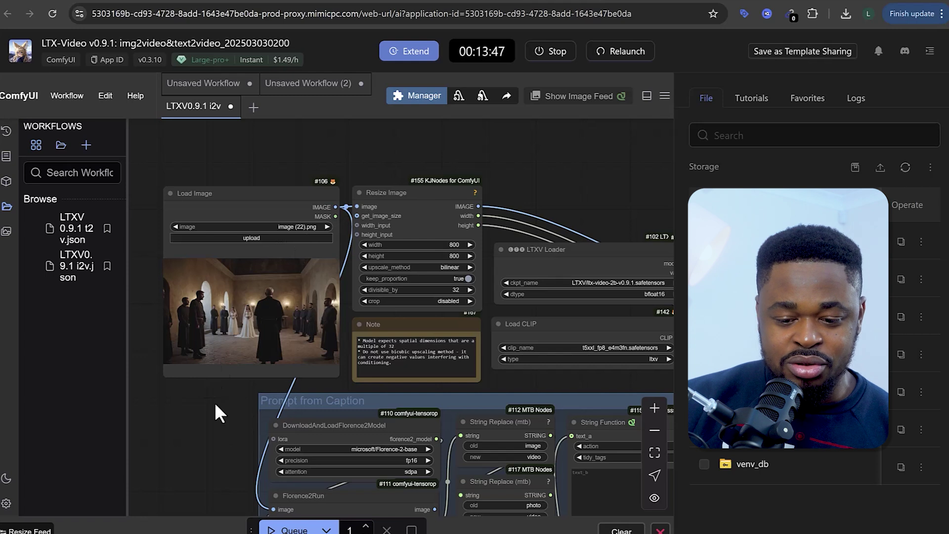
Step: Append the "Highly detailed, realistic, hyper-realistic detail in facial expression … cinematic composition with perfect framing" style wording after the real-life footage sentence in String Function
{"action": "left_click_drag", "start_coordinate": [211, 428], "coordinate": [109, 210]}
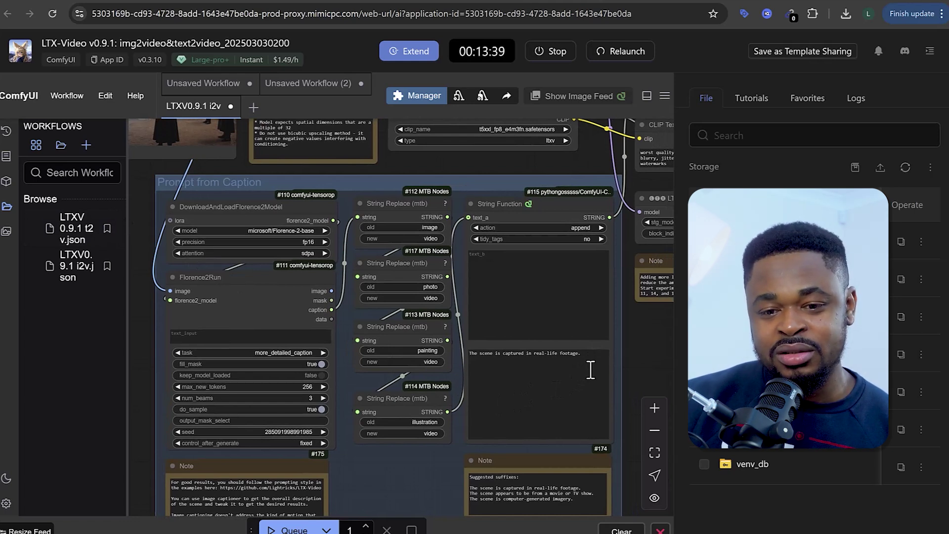
{"action": "left_click", "coordinate": [592, 356]}
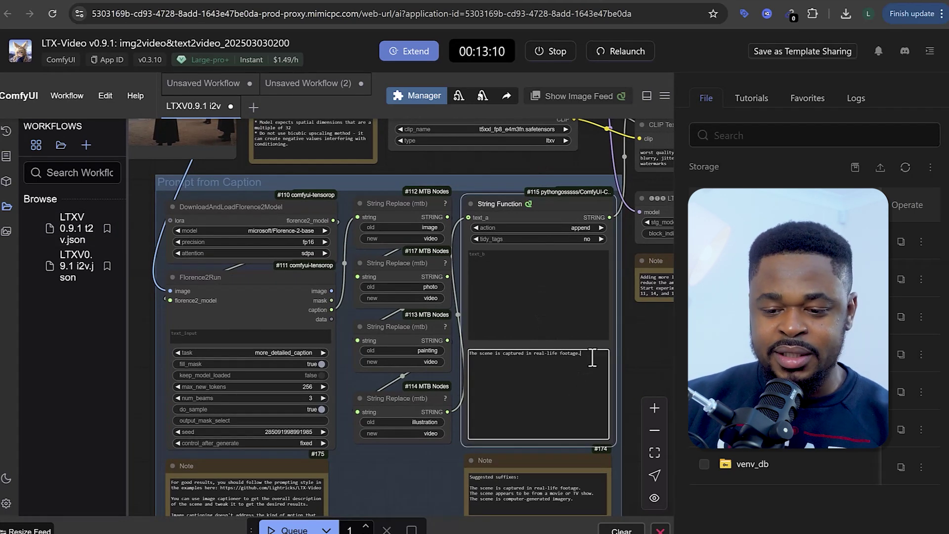
{"action": "type", "text": "Highly detailed, realistic, hyper-realistic detail in facial expression, ultra wide angle, 4k resolution, inspired by Christopher Nolan and Roger Deakins, shallow depth of field, cinematic composition with perfect framing."}
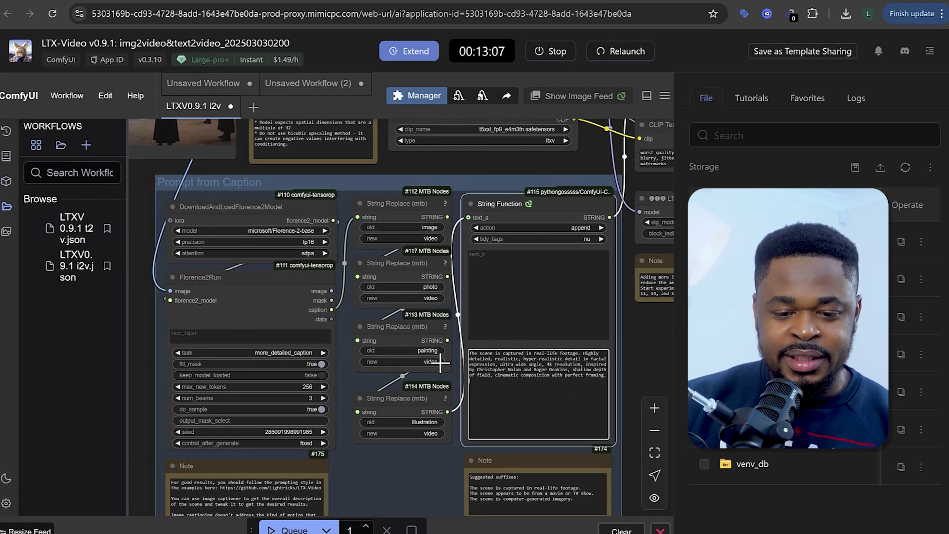
Step: Set the LTXV Model Configurator preset to 768x512 | 97
{"action": "scroll", "coordinate": [547, 365], "scroll_direction": "down", "scroll_amount": 3}
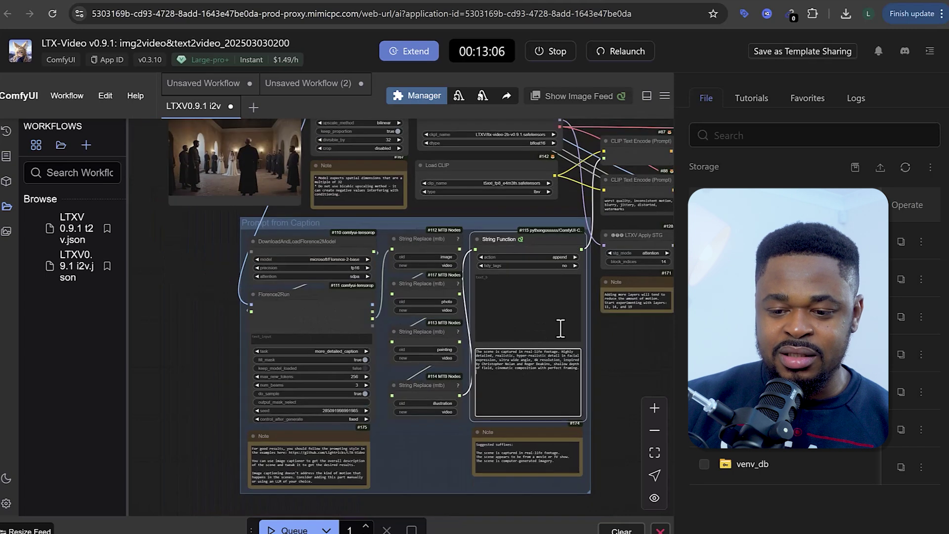
{"action": "scroll", "coordinate": [511, 354], "scroll_direction": "right", "scroll_amount": 10}
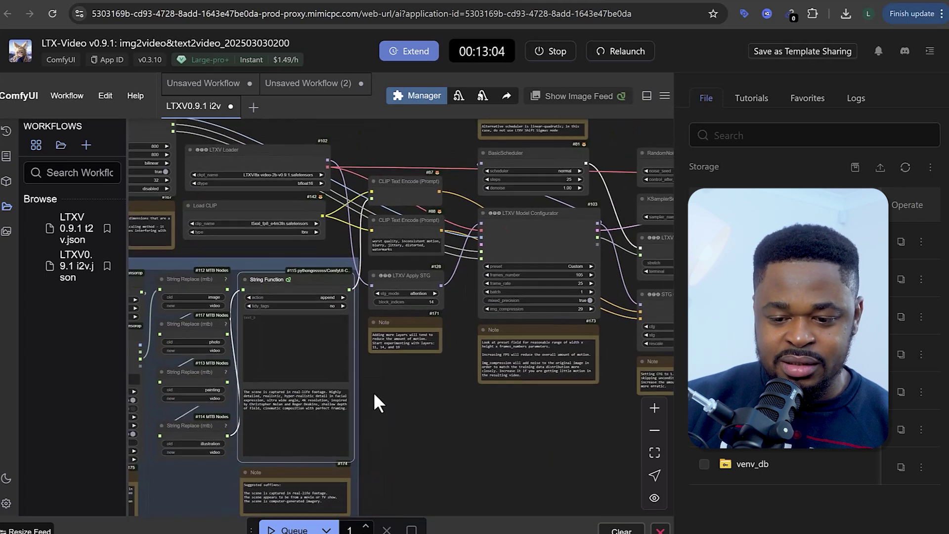
{"action": "scroll", "coordinate": [382, 419], "scroll_direction": "right", "scroll_amount": 2}
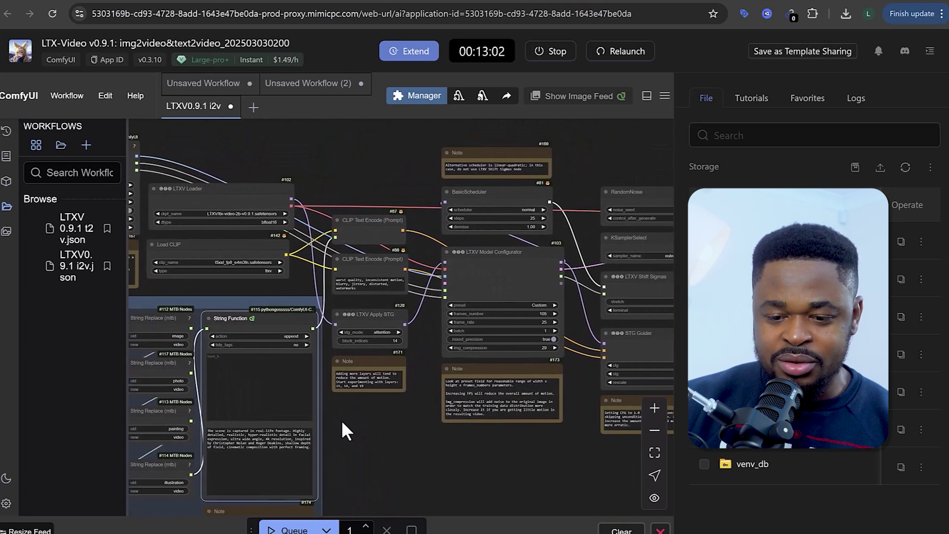
{"action": "scroll", "coordinate": [511, 252], "scroll_direction": "up", "scroll_amount": 4}
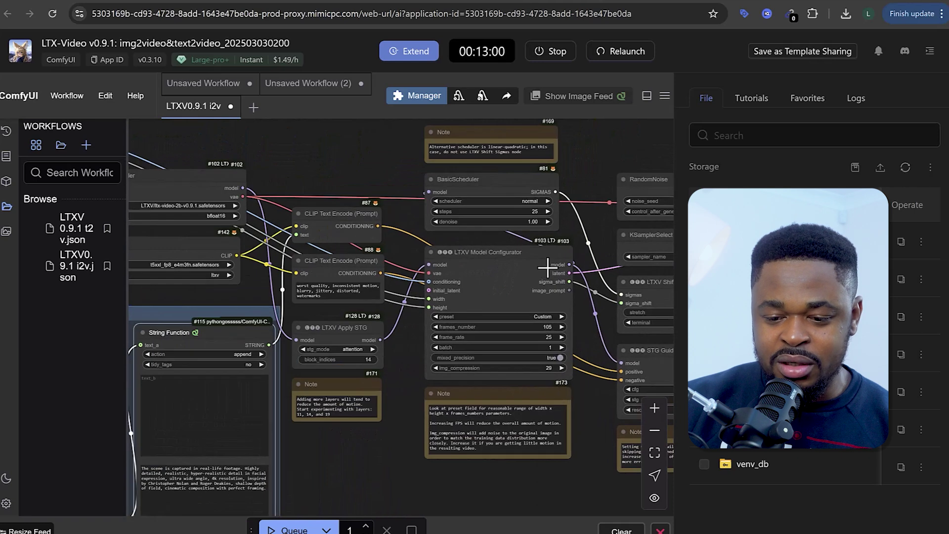
{"action": "scroll", "coordinate": [555, 301], "scroll_direction": "up", "scroll_amount": 1}
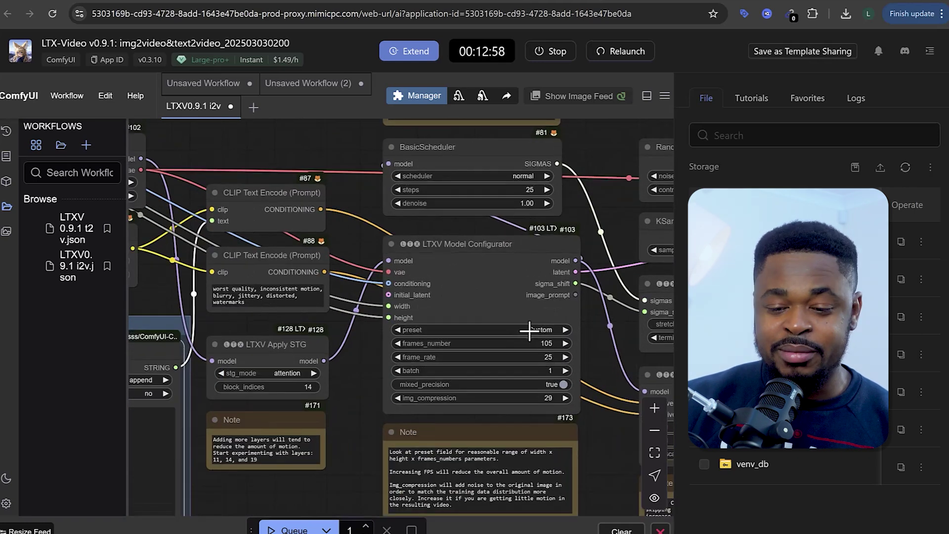
{"action": "left_click", "coordinate": [530, 330]}
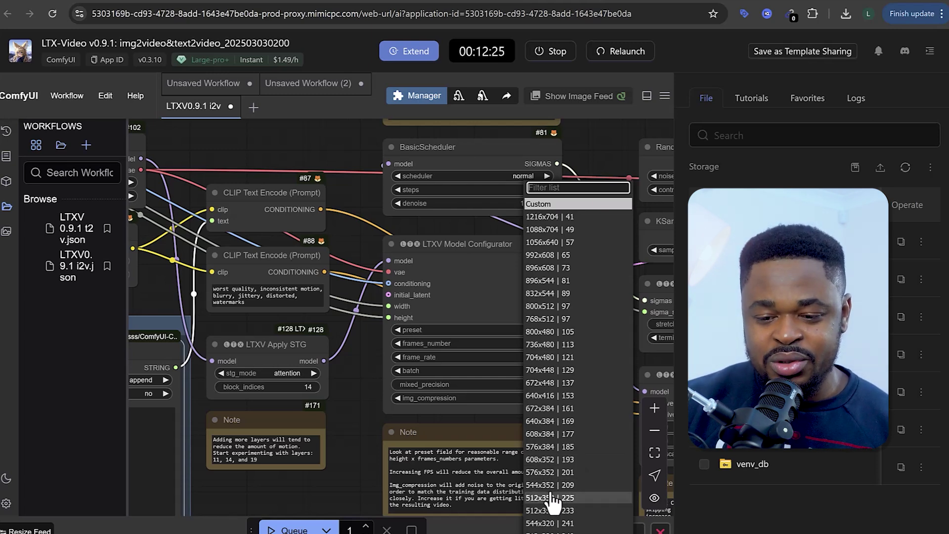
{"action": "left_click", "coordinate": [547, 319]}
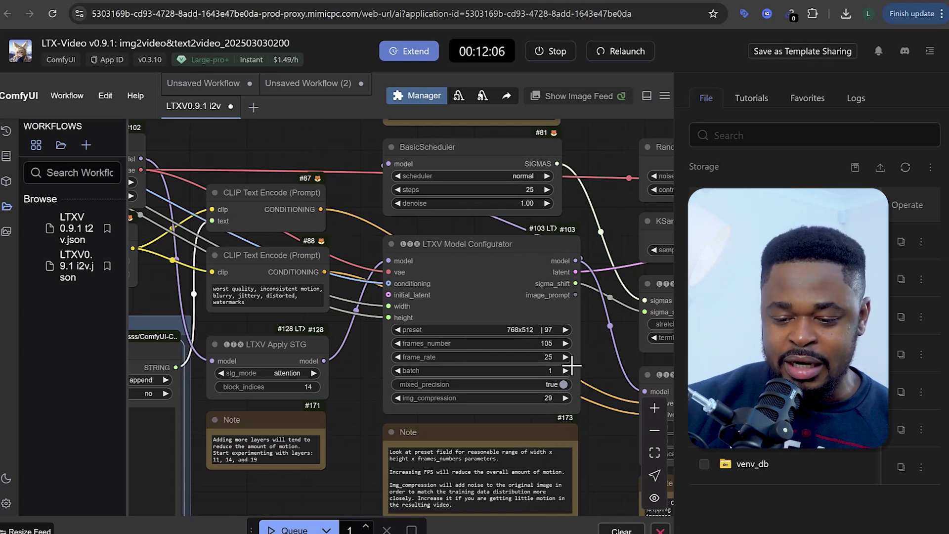
Step: Examine the Video Combine output settings and recheck the Model Configurator preset and the Prompt from Caption nodes
{"action": "scroll", "coordinate": [571, 365], "scroll_direction": "down", "scroll_amount": 2}
{"action": "left_click_drag", "start_coordinate": [583, 475], "coordinate": [87, 465]}
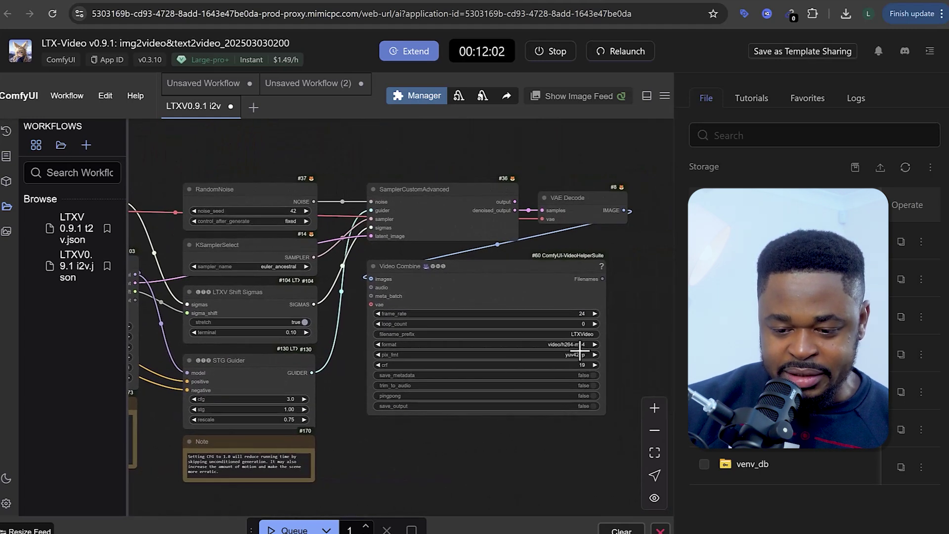
{"action": "scroll", "coordinate": [580, 349], "scroll_direction": "up", "scroll_amount": 2}
{"action": "scroll", "coordinate": [577, 347], "scroll_direction": "up", "scroll_amount": 2}
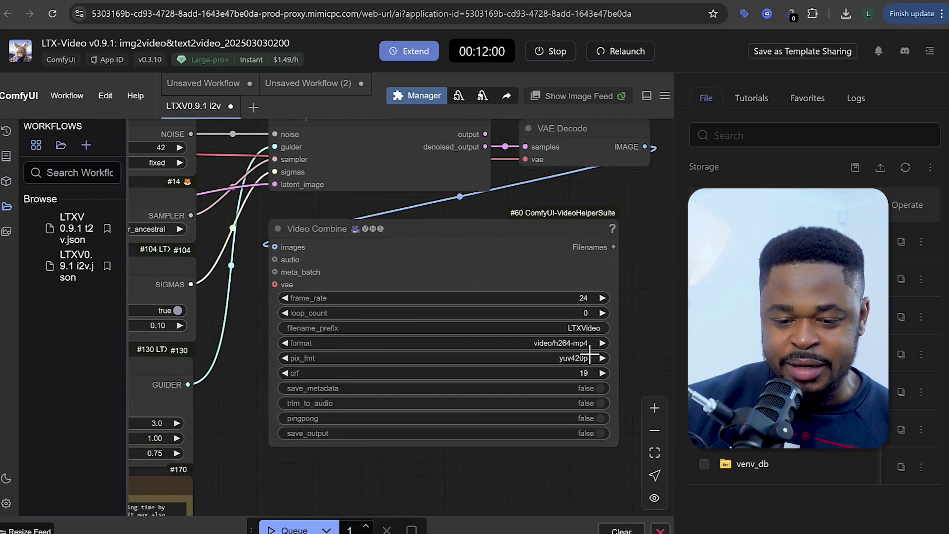
{"action": "scroll", "coordinate": [583, 363], "scroll_direction": "down", "scroll_amount": 10}
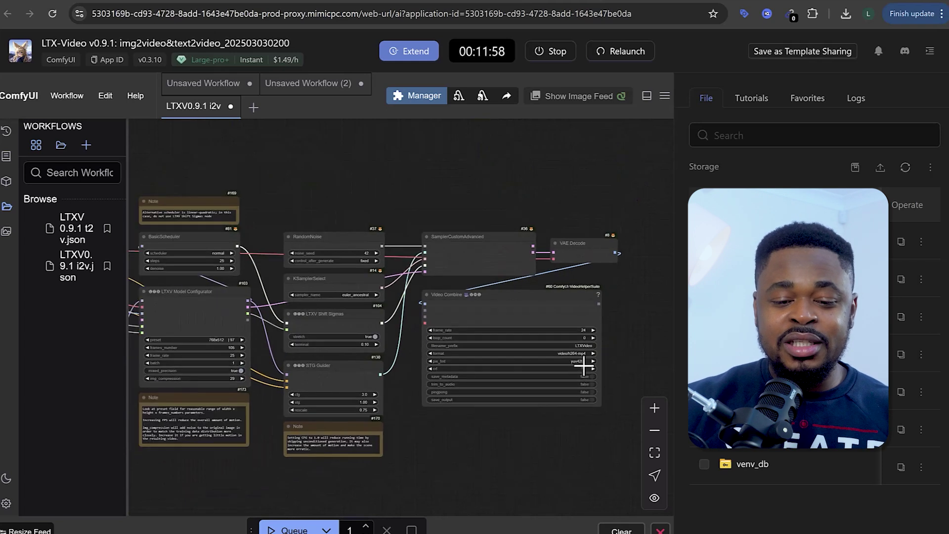
{"action": "left_click_drag", "start_coordinate": [331, 429], "coordinate": [473, 405]}
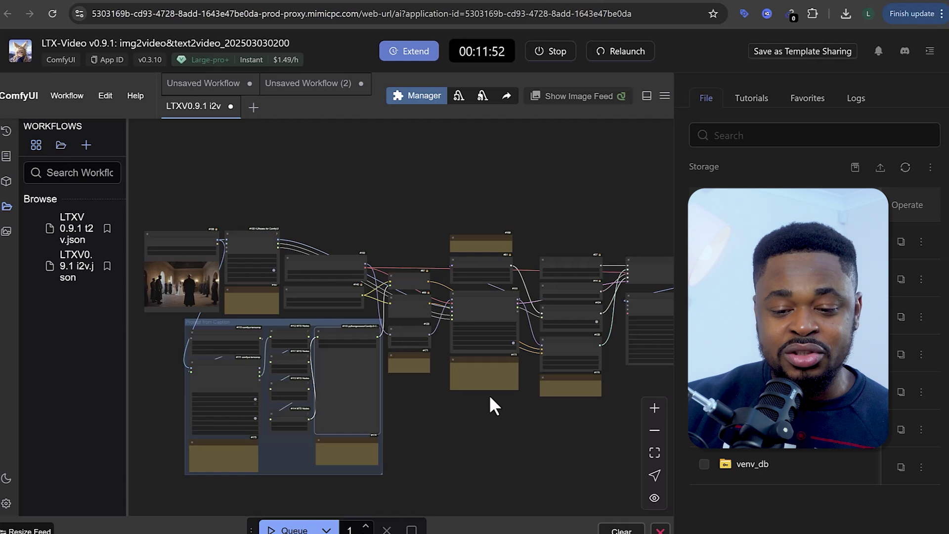
{"action": "scroll", "coordinate": [493, 351], "scroll_direction": "up", "scroll_amount": 8}
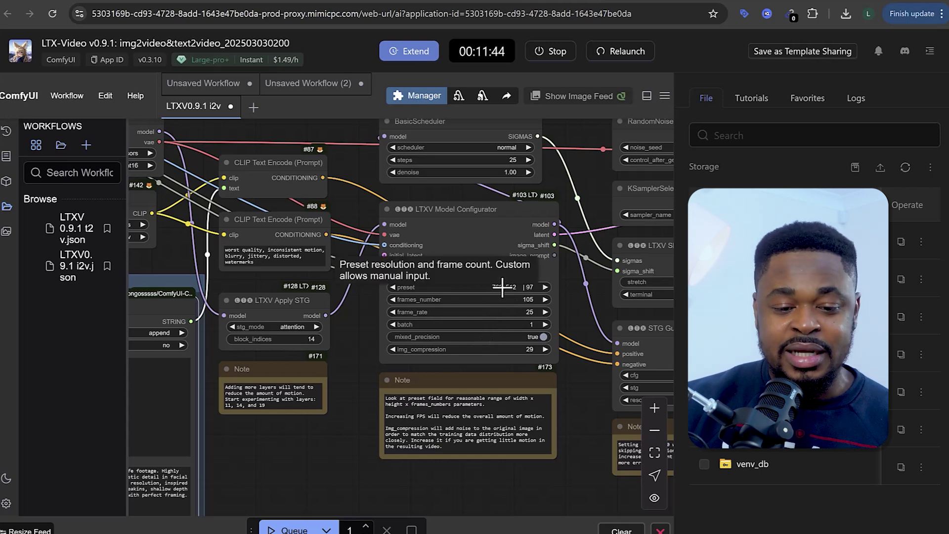
{"action": "left_click_drag", "start_coordinate": [351, 461], "coordinate": [785, 498]}
{"action": "left_click_drag", "start_coordinate": [755, 466], "coordinate": [538, 352]}
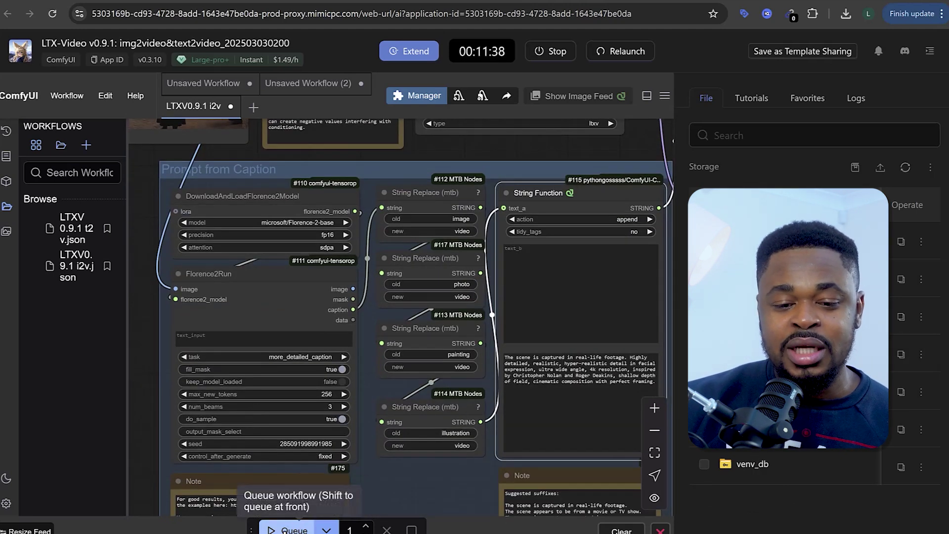
Step: Queue the image-to-video workflow and play the generated clip from the queue history in the enlarged preview
{"action": "left_click", "coordinate": [294, 529]}
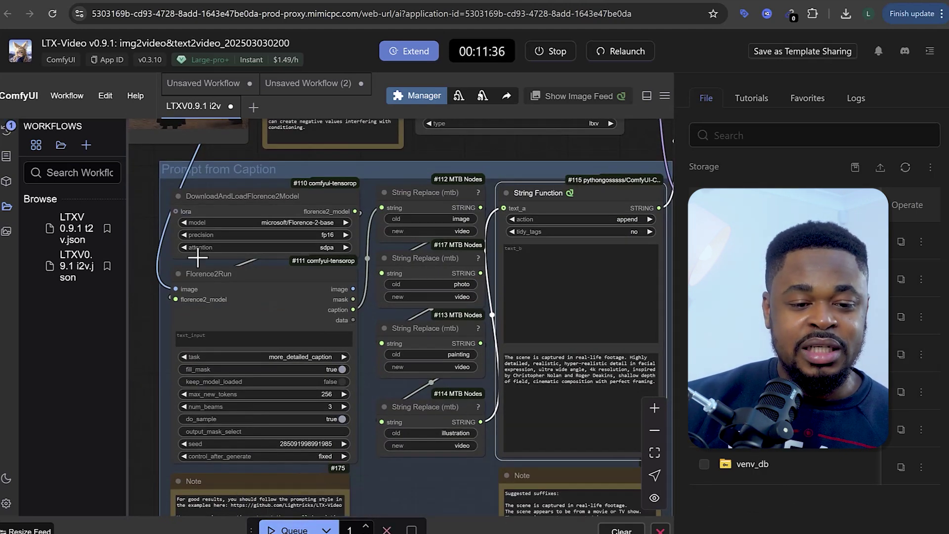
{"action": "left_click", "coordinate": [12, 130]}
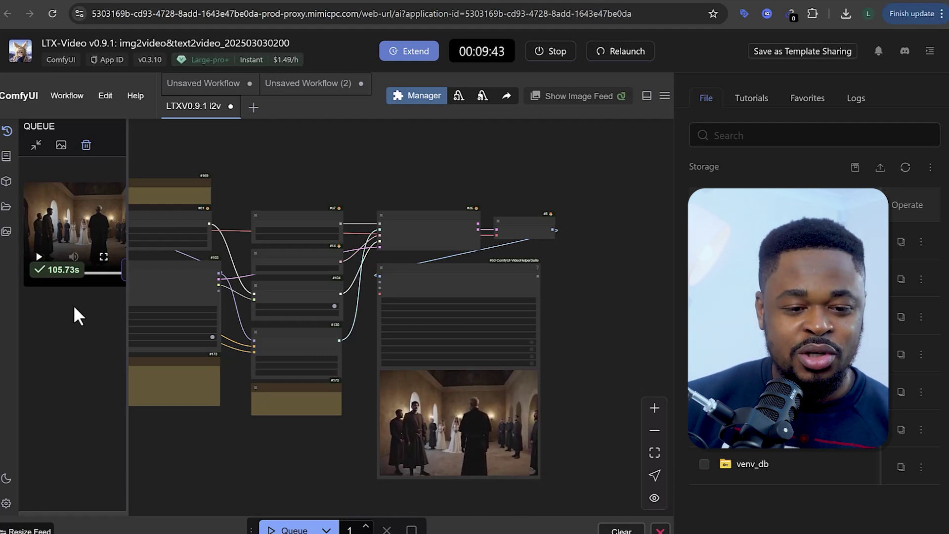
{"action": "mouse_move", "coordinate": [87, 231]}
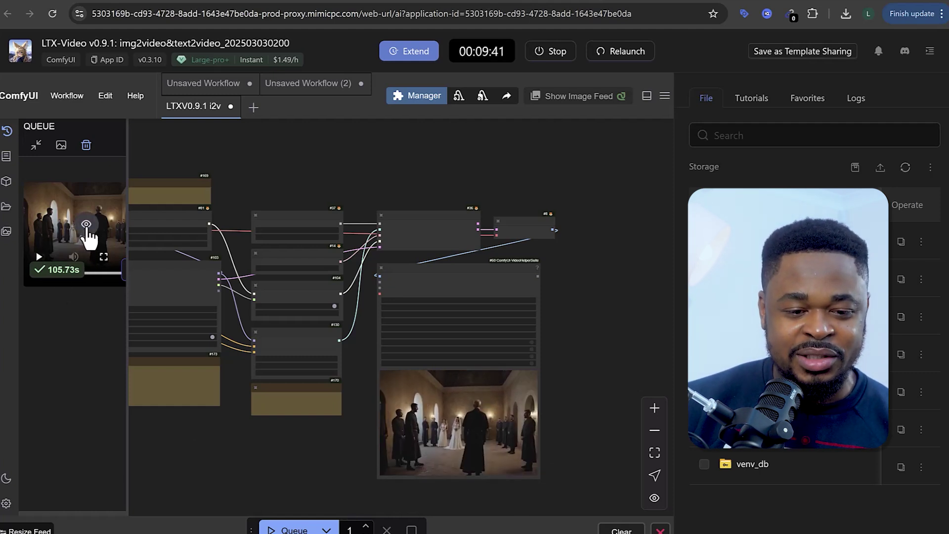
{"action": "left_click", "coordinate": [86, 226]}
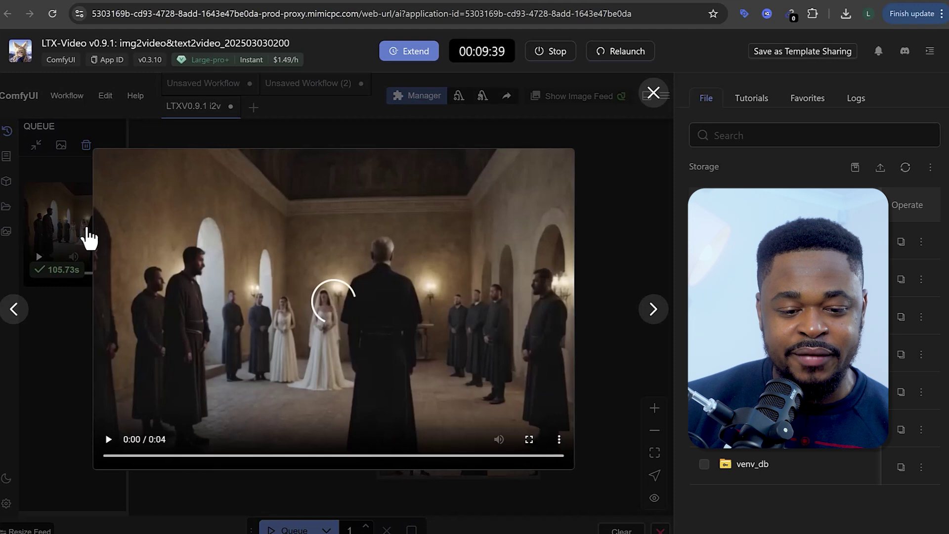
{"action": "left_click", "coordinate": [108, 439]}
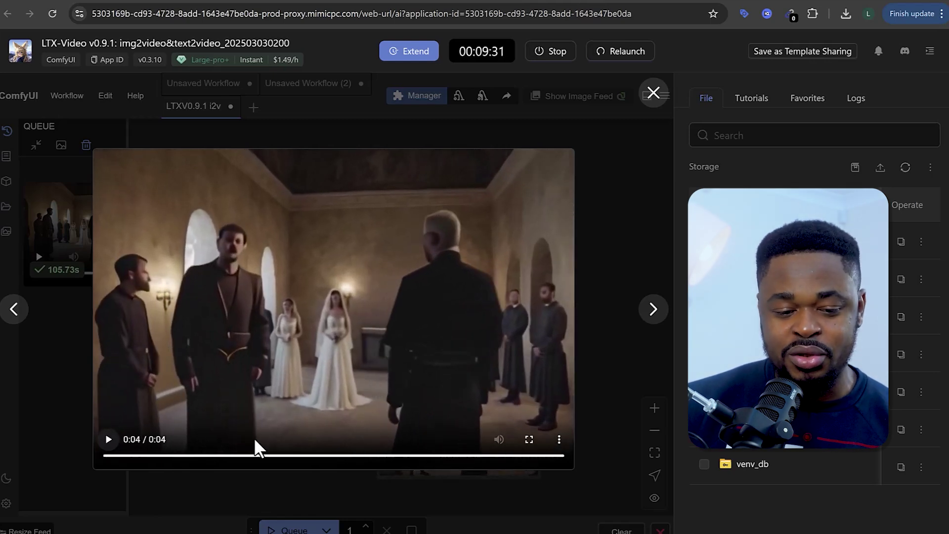
{"action": "key", "text": "Escape"}
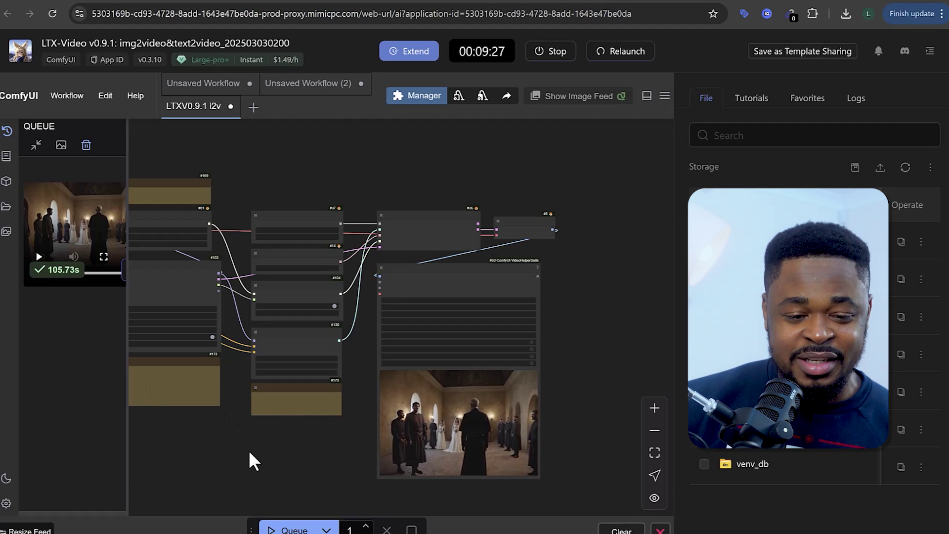
Step: Widen the side panel and open the LTXV 0.9.1 t2v.json workflow to view its Flux Prompt Enhance text
{"action": "mouse_move", "coordinate": [102, 244]}
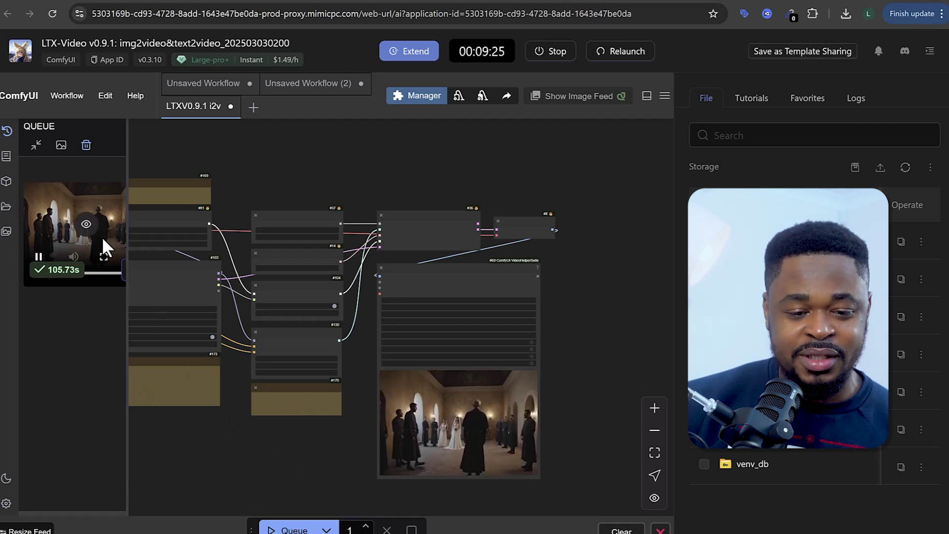
{"action": "left_click_drag", "start_coordinate": [127, 267], "coordinate": [163, 276]}
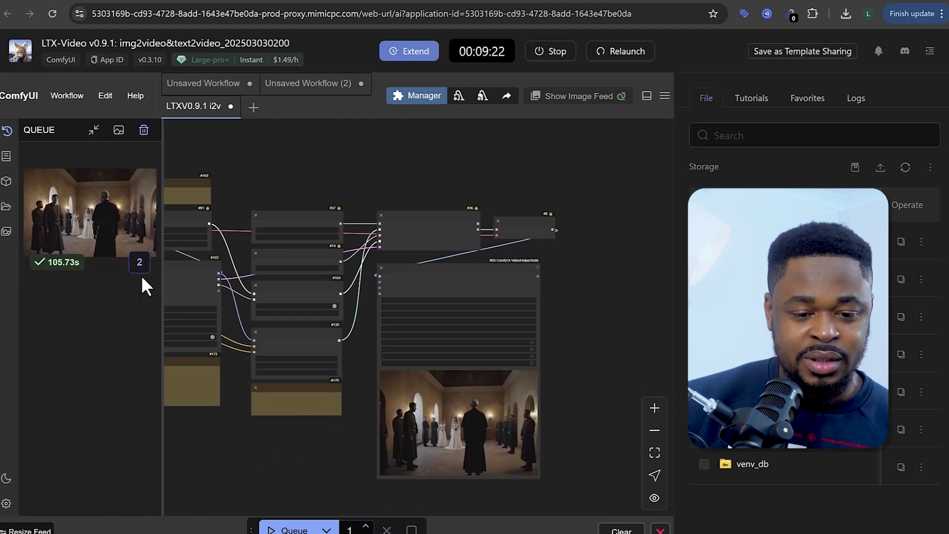
{"action": "left_click", "coordinate": [140, 247]}
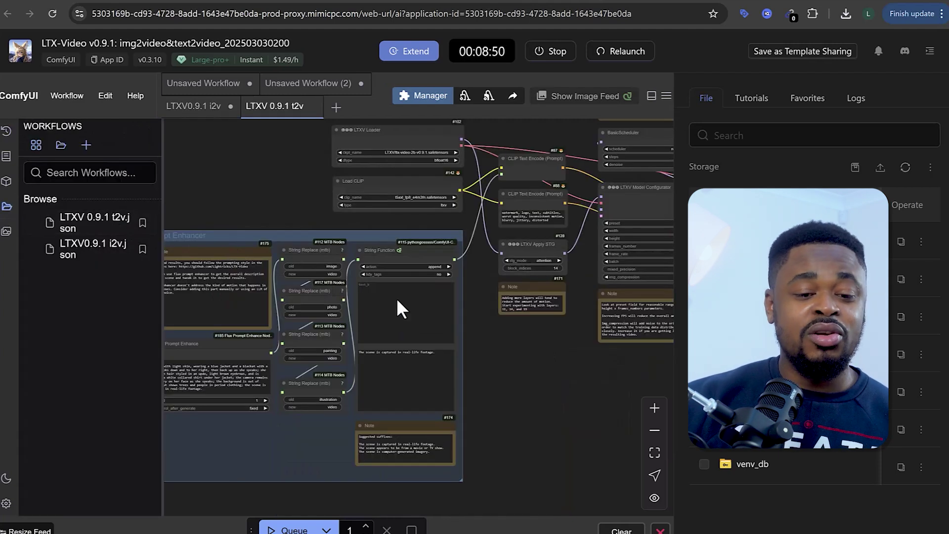
{"action": "left_click_drag", "start_coordinate": [243, 190], "coordinate": [348, 258]}
{"action": "scroll", "coordinate": [339, 368], "scroll_direction": "up", "scroll_amount": 6}
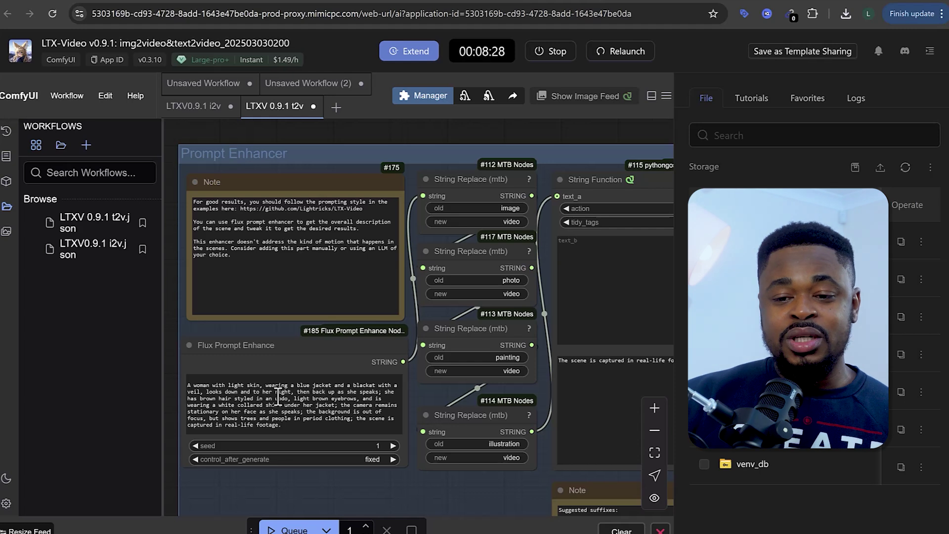
Step: Stop the running LTX-Video v0.9.1 machine and confirm shutting it down
{"action": "left_click", "coordinate": [557, 53]}
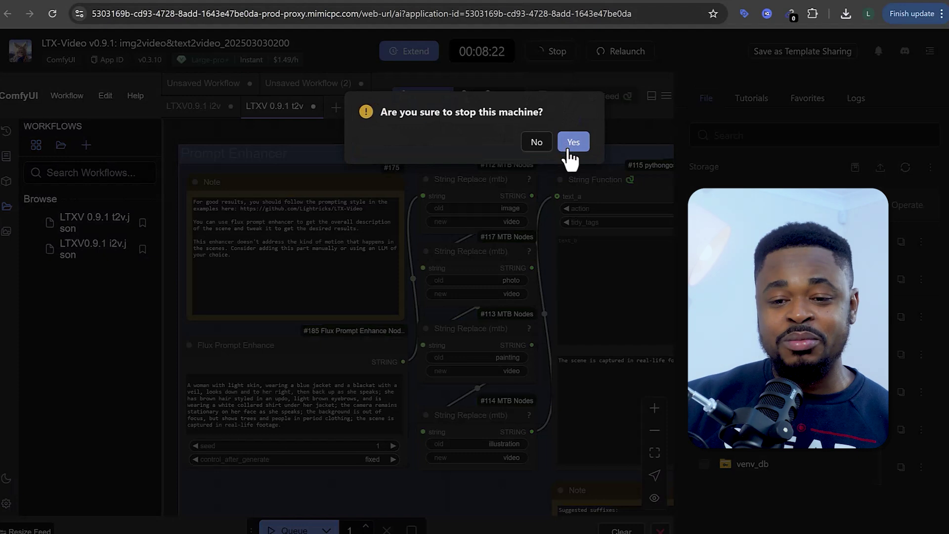
{"action": "left_click", "coordinate": [572, 143]}
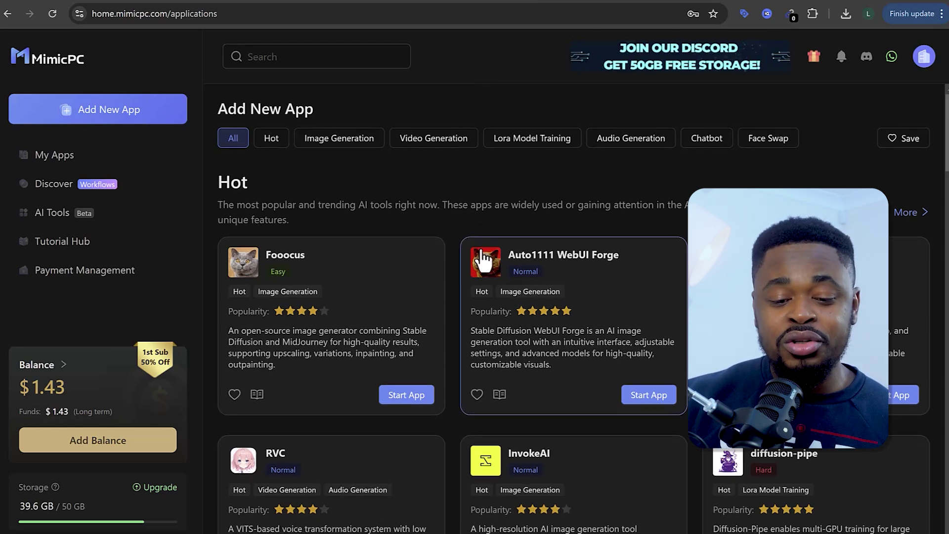
Step: Browse the Add New App catalogue and examine the text-to-speech and other apps in the Audio Generation category
{"action": "scroll", "coordinate": [481, 257], "scroll_direction": "down", "scroll_amount": 20}
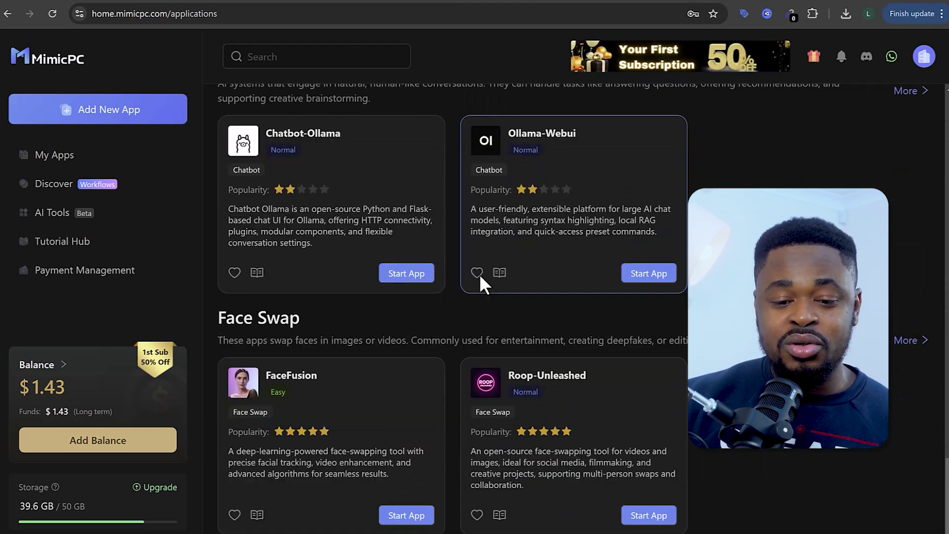
{"action": "scroll", "coordinate": [479, 274], "scroll_direction": "up", "scroll_amount": 10}
{"action": "scroll", "coordinate": [479, 275], "scroll_direction": "down", "scroll_amount": 3}
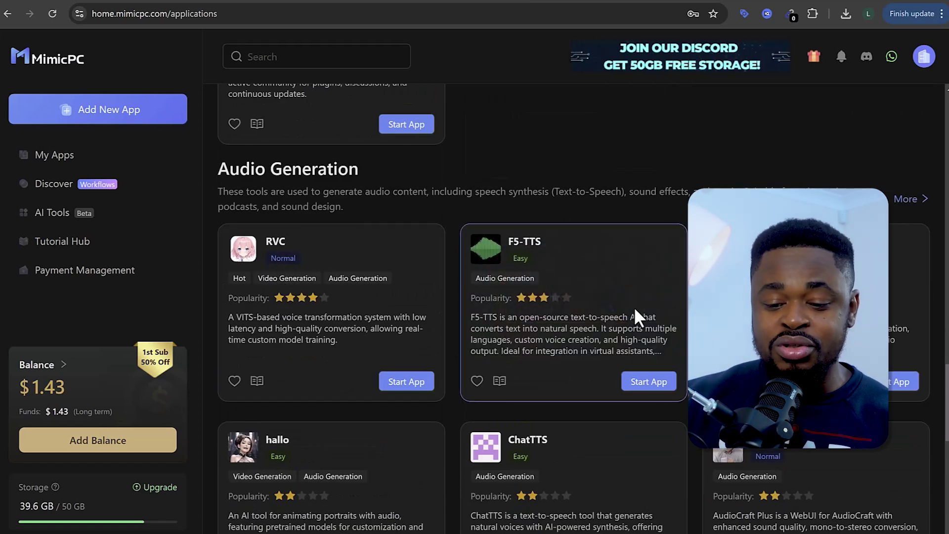
{"action": "scroll", "coordinate": [658, 308], "scroll_direction": "down", "scroll_amount": 2}
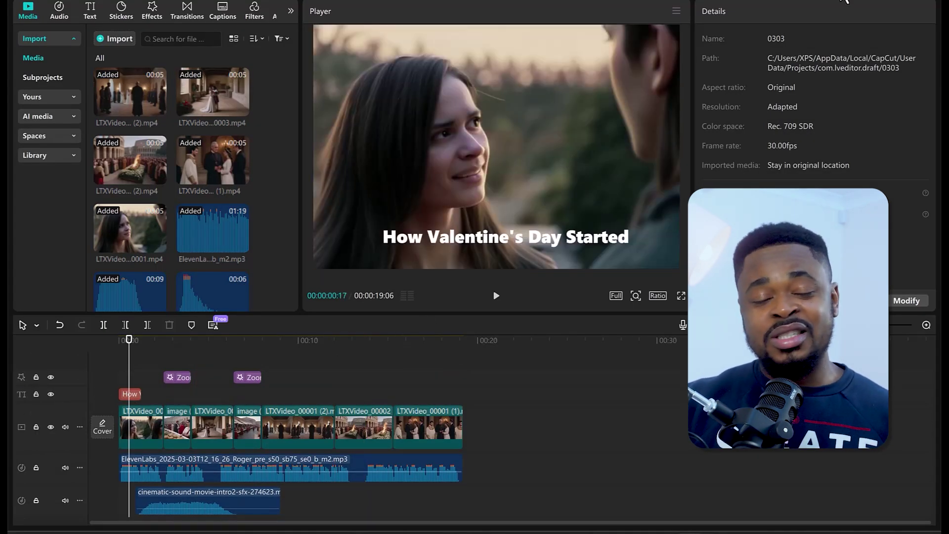
Step: Switch to CapCut and open the export settings for the edited Valentine's Day video project 0303
{"action": "key", "text": "ctrl+e"}
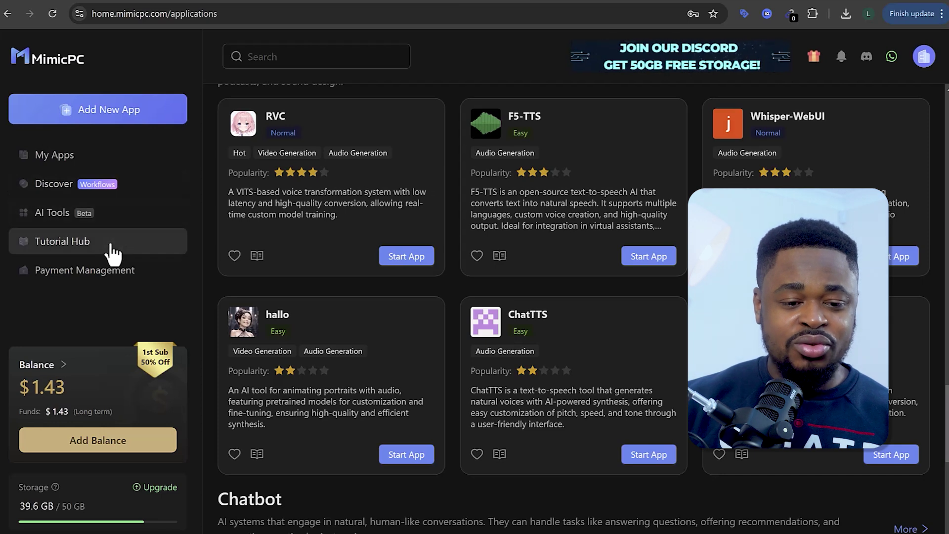
Step: Return to MimicPC in the browser, open the Tutorial Hub, and look through its first page of guides and blog posts
{"action": "left_click", "coordinate": [87, 252]}
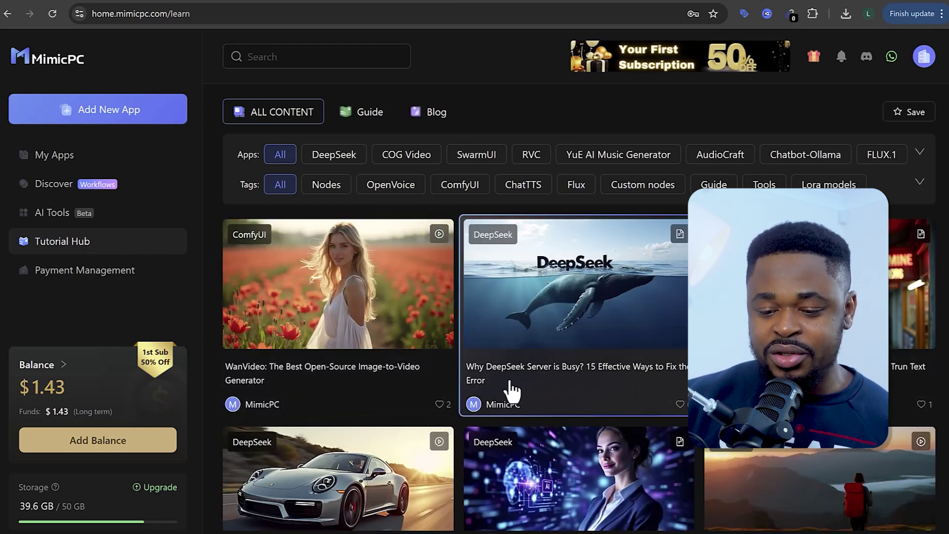
{"action": "scroll", "coordinate": [341, 375], "scroll_direction": "down", "scroll_amount": 3}
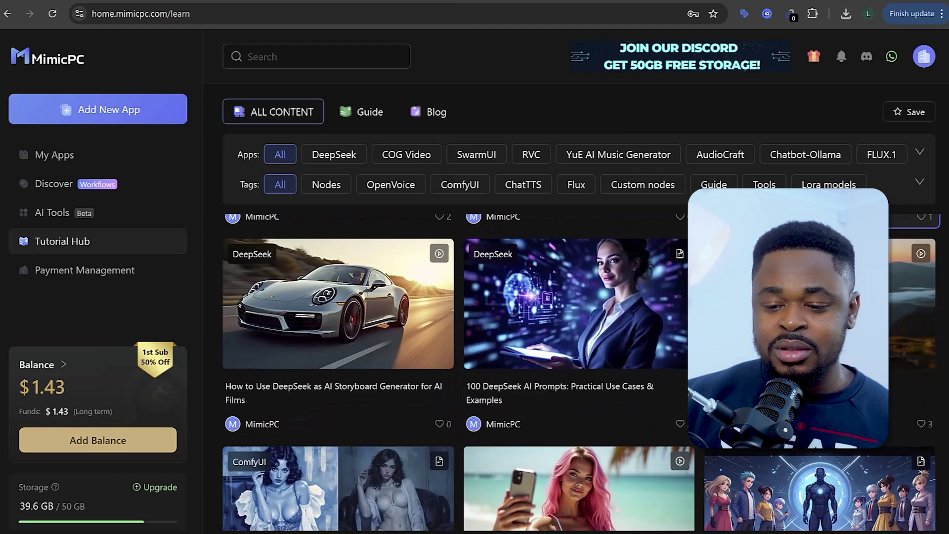
{"action": "scroll", "coordinate": [474, 381], "scroll_direction": "down", "scroll_amount": 3}
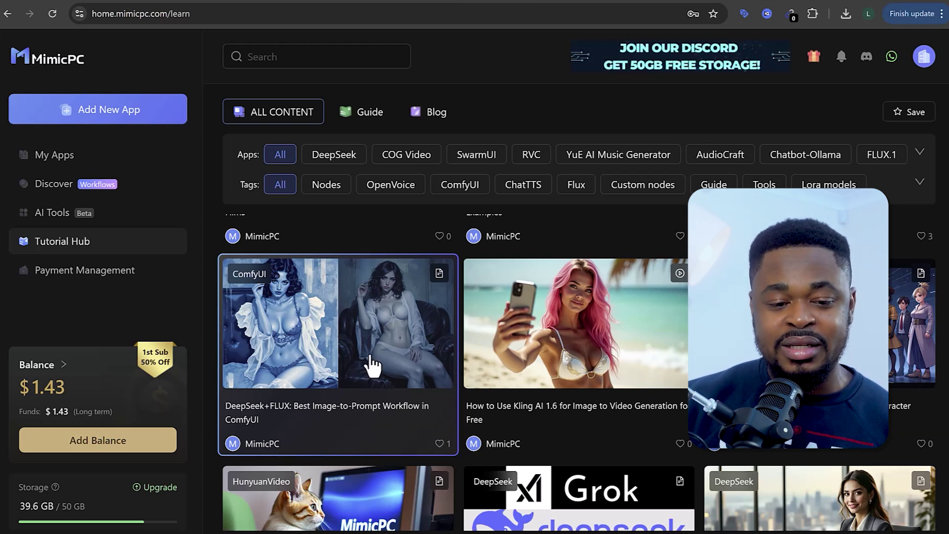
{"action": "scroll", "coordinate": [374, 420], "scroll_direction": "down", "scroll_amount": 3}
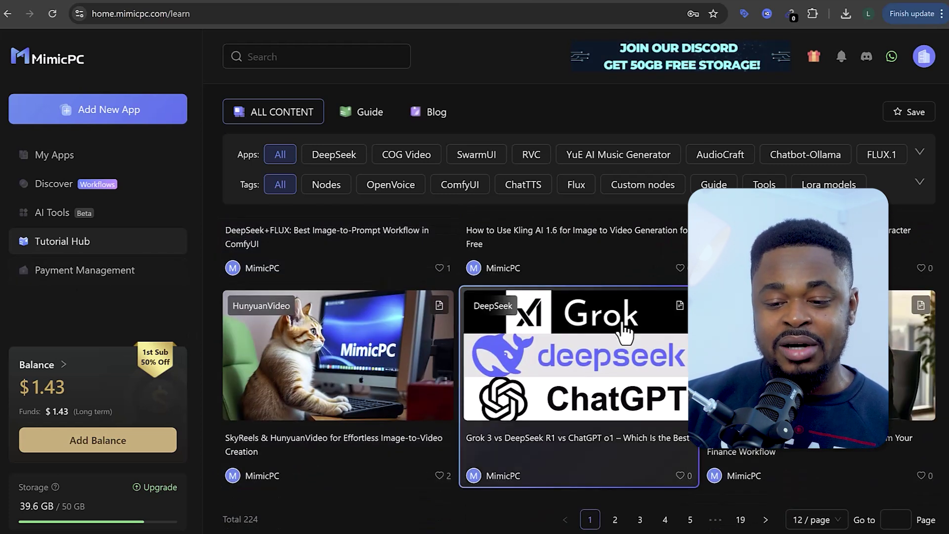